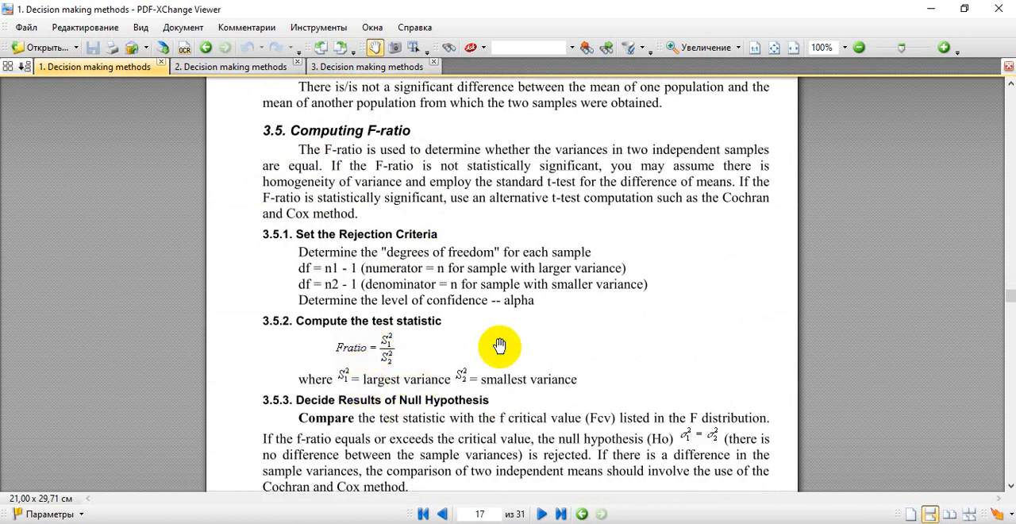
Step: Review the document from the F-ratio section through the Statistical Analysis in Excel chapter to the Hypothesis Testing Example
scroll(524, 401, "down", 2)
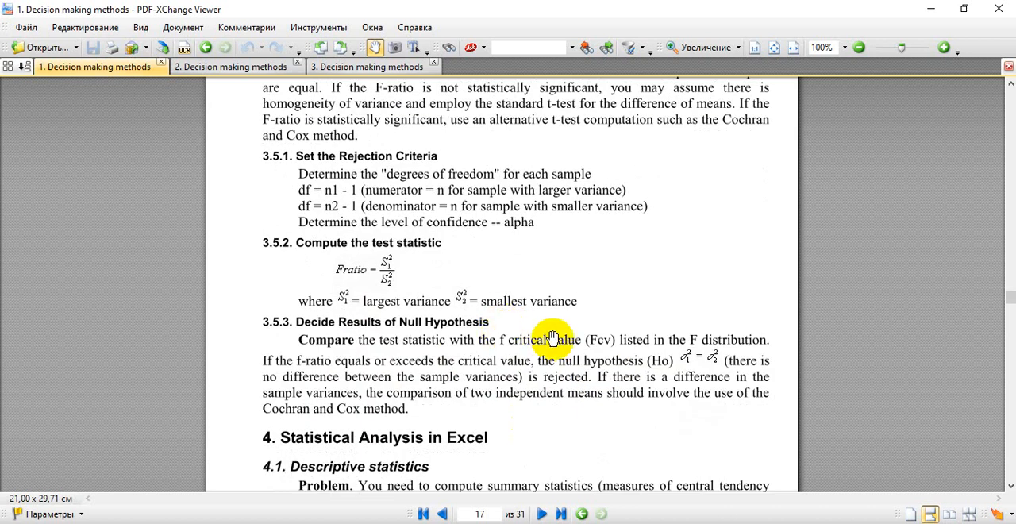
scroll(553, 337, "down", 4)
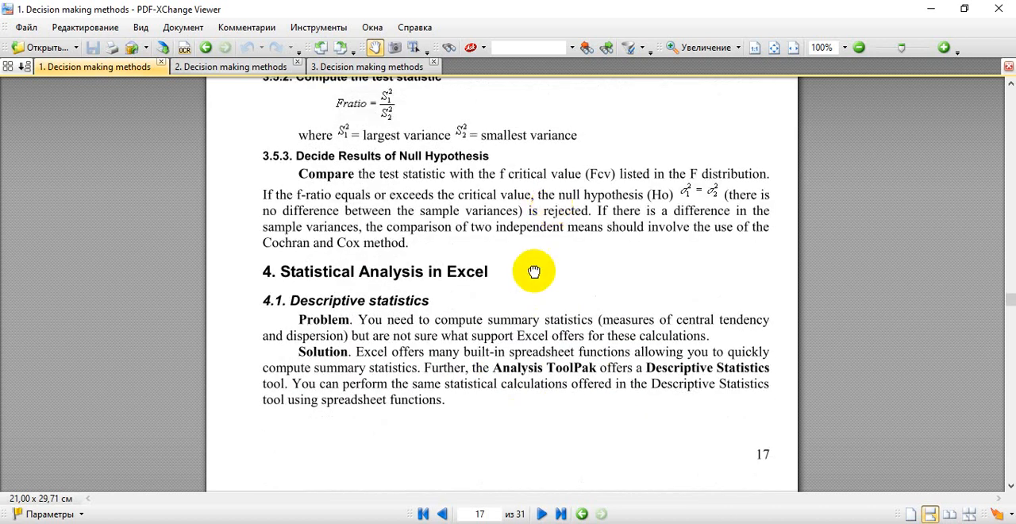
left_click_drag(533, 271, 535, 155)
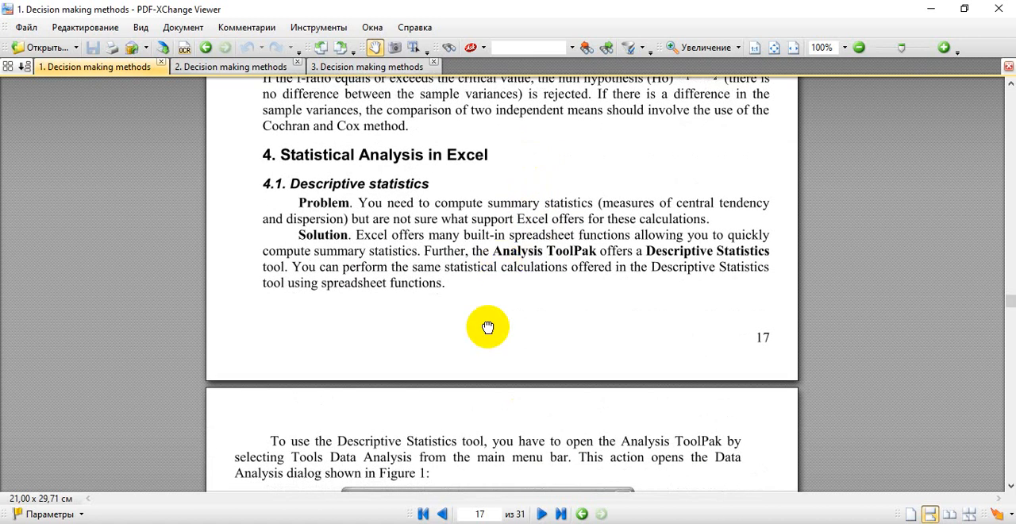
left_click_drag(487, 327, 483, 222)
scroll(420, 362, "down", 6)
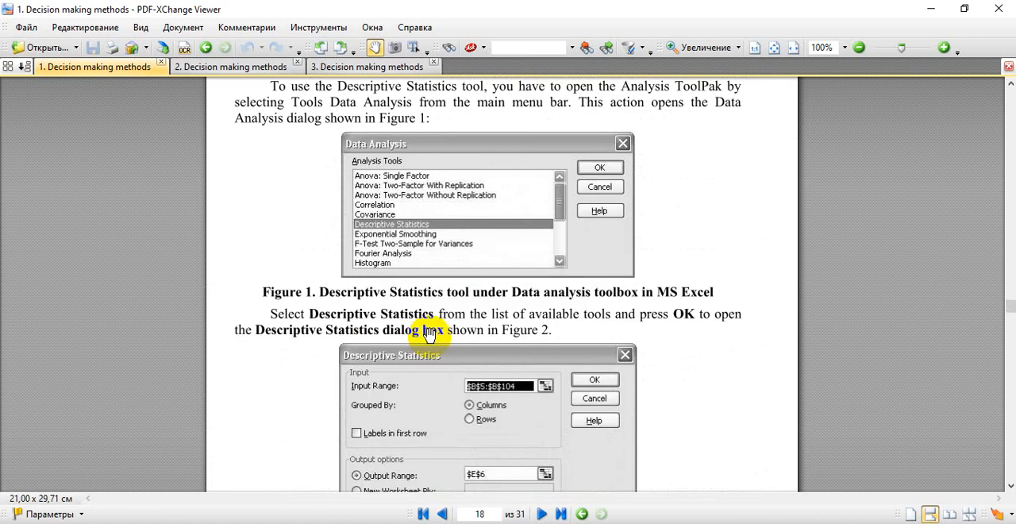
scroll(426, 333, "down", 14)
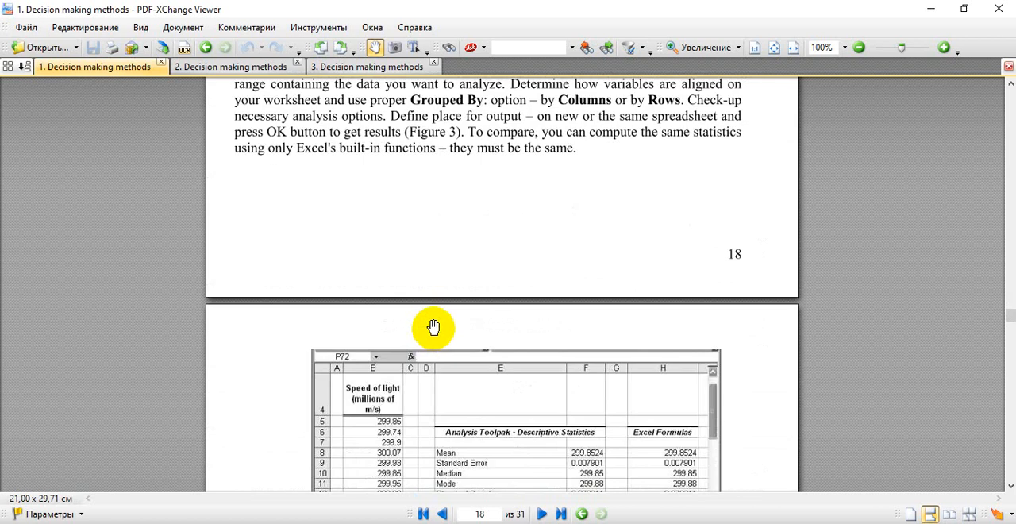
scroll(434, 327, "down", 11)
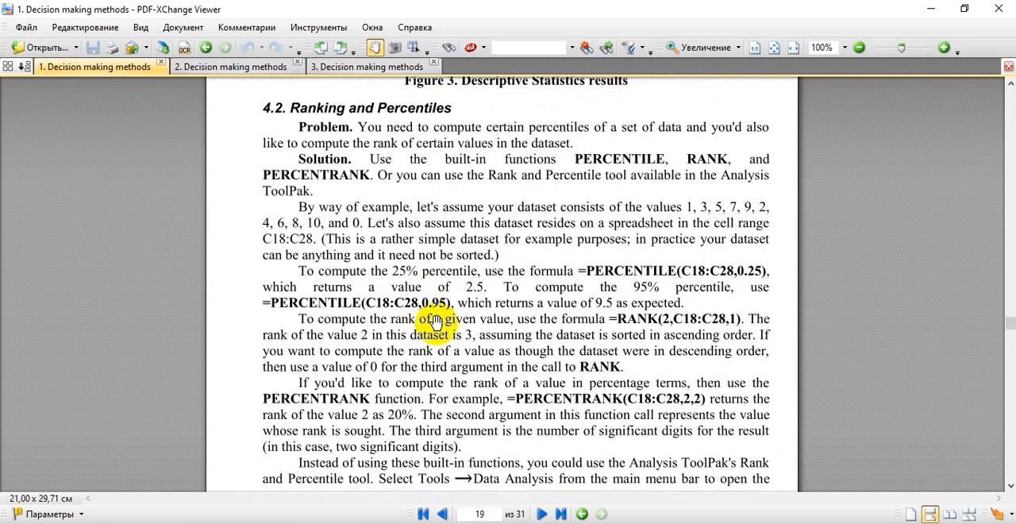
scroll(434, 321, "down", 12)
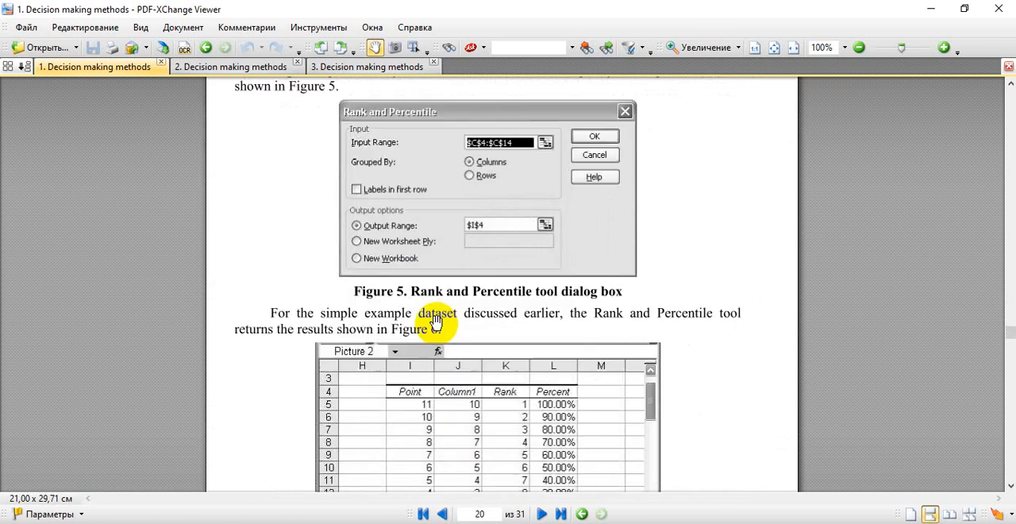
scroll(435, 319, "down", 9)
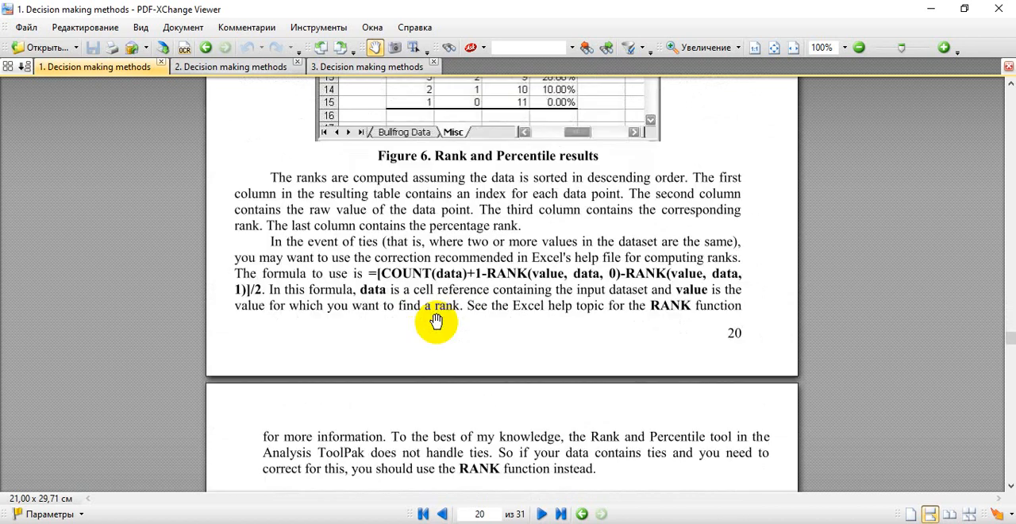
scroll(436, 322, "down", 5)
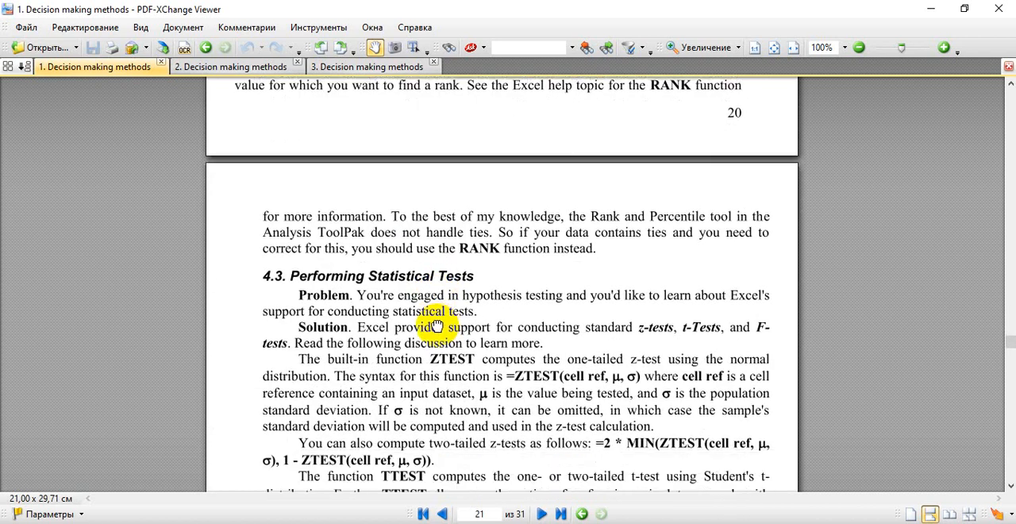
scroll(436, 326, "down", 13)
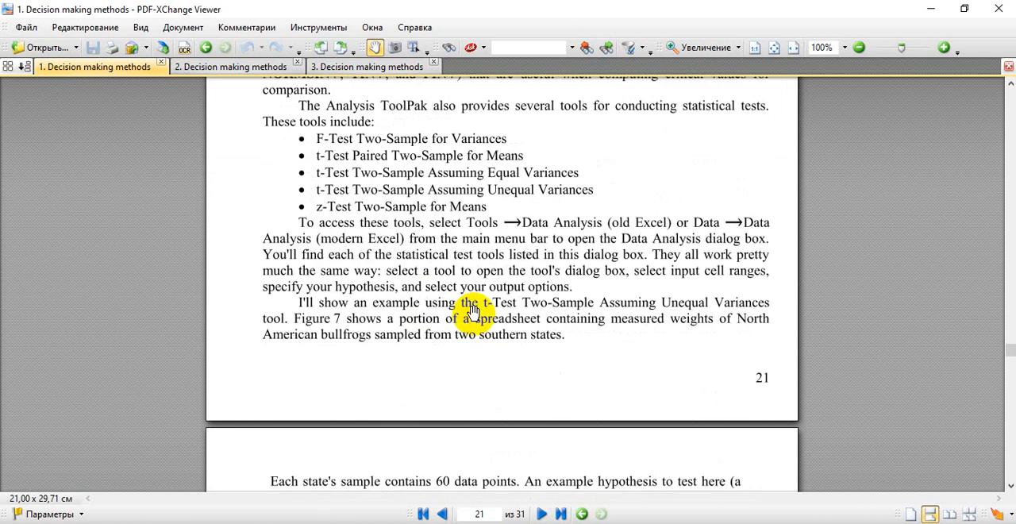
scroll(471, 310, "down", 19)
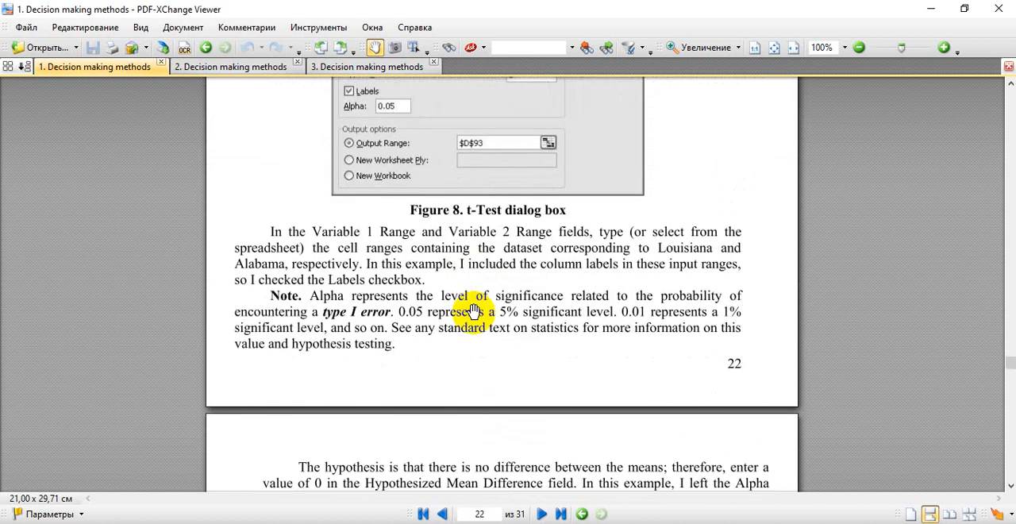
scroll(474, 311, "down", 20)
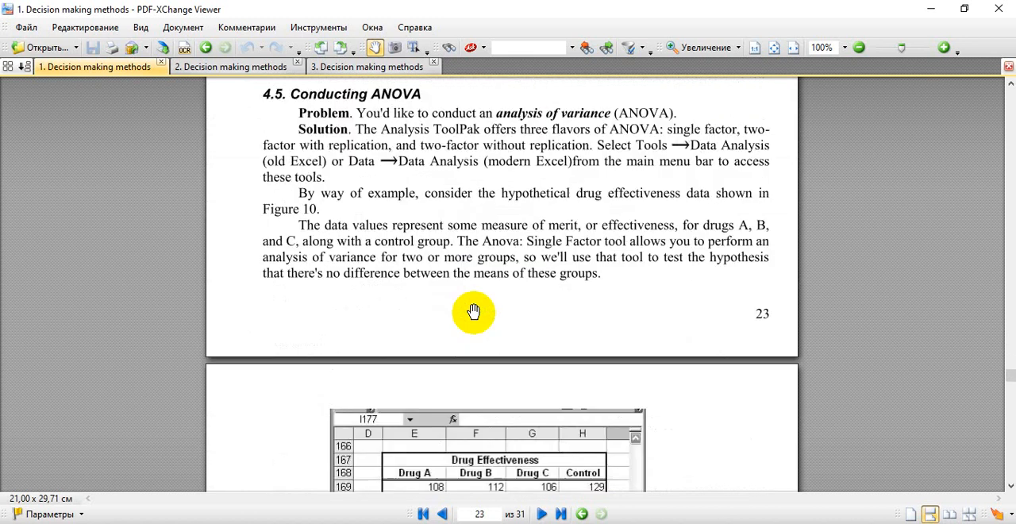
scroll(473, 311, "down", 20)
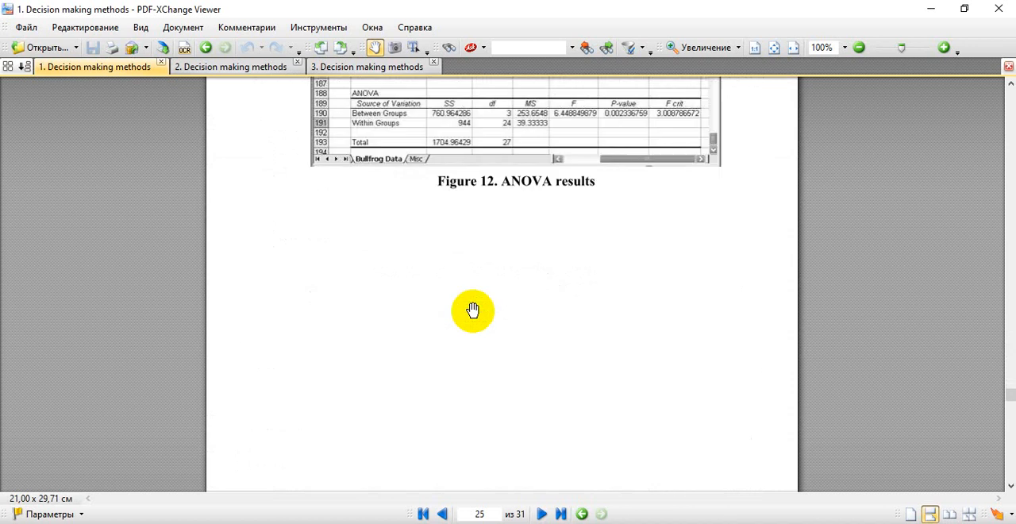
scroll(472, 309, "down", 14)
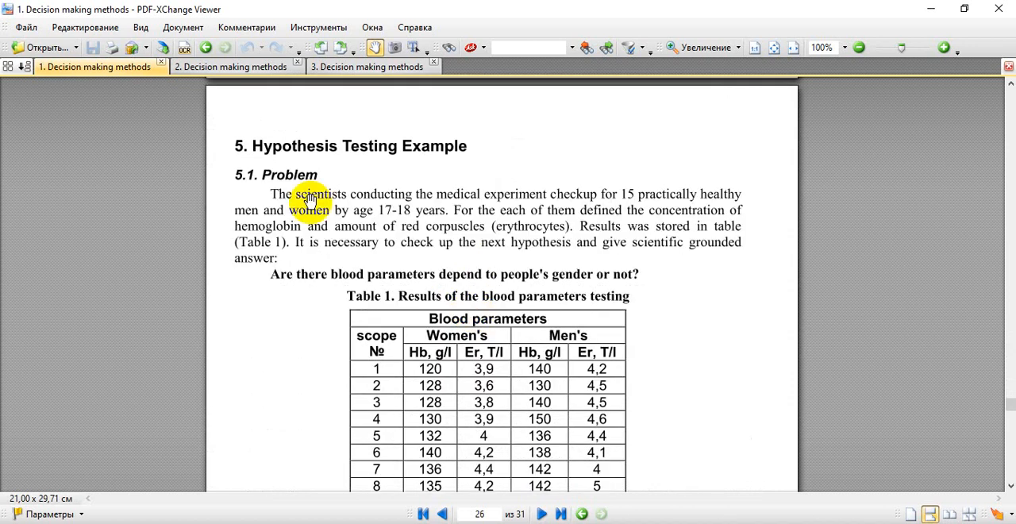
Step: Examine the section 5.1 problem statement and Table 1 with the women's and men's blood parameters
scroll(422, 149, "down", 1)
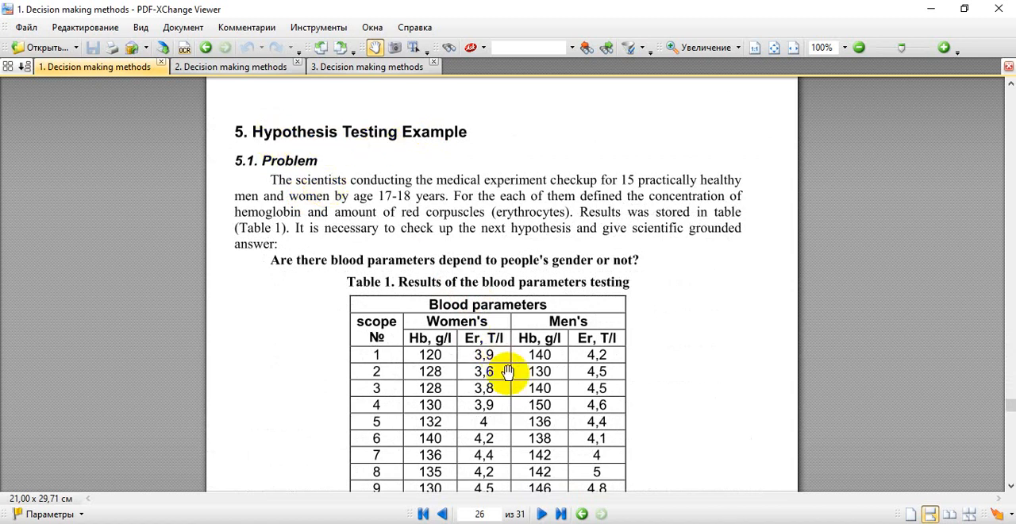
scroll(508, 371, "down", 3)
scroll(504, 350, "up", 2)
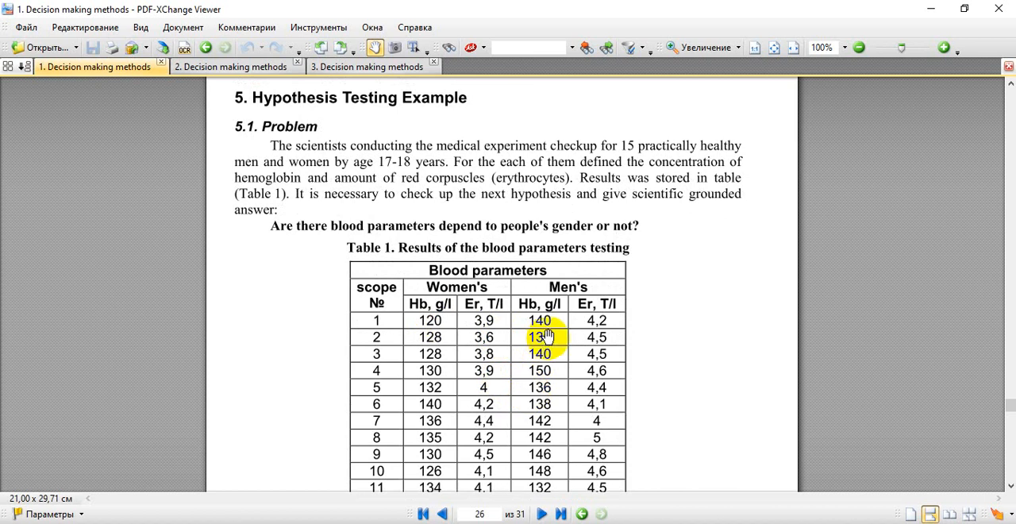
scroll(540, 349, "down", 1)
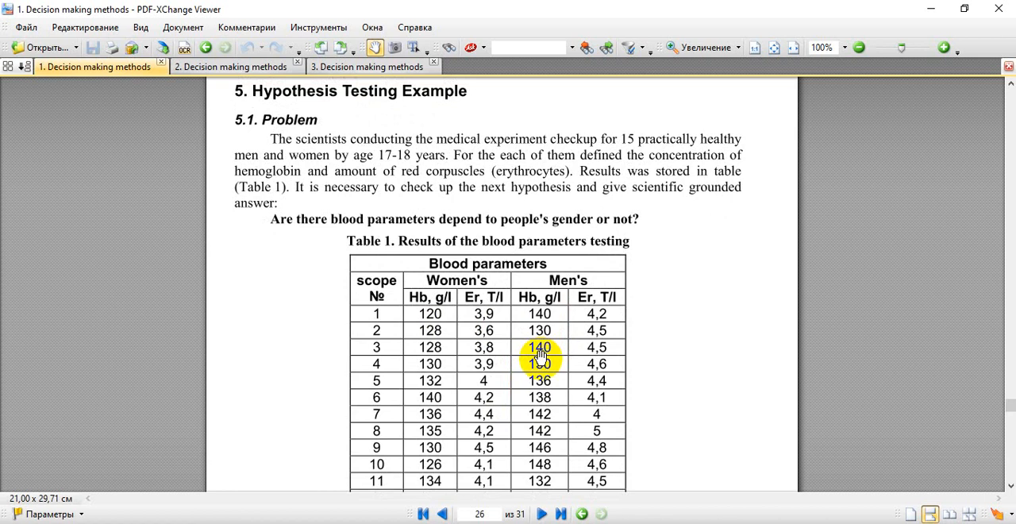
scroll(413, 193, "up", 1)
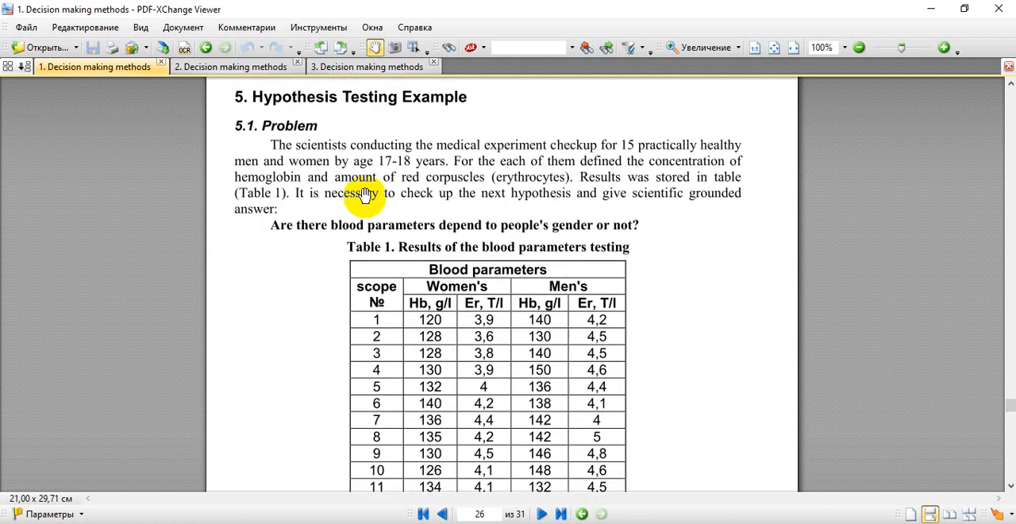
scroll(371, 277, "down", 1)
scroll(377, 339, "up", 2)
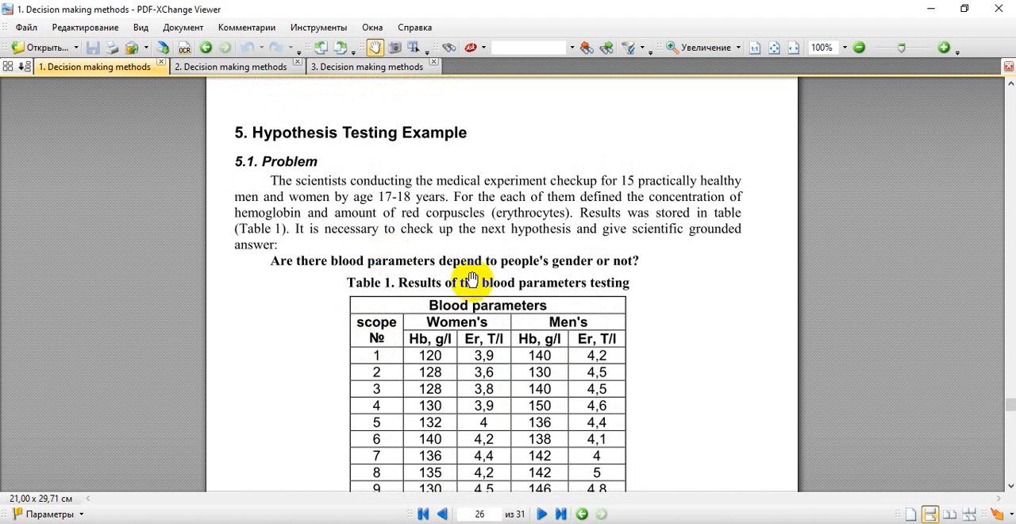
scroll(510, 317, "down", 1)
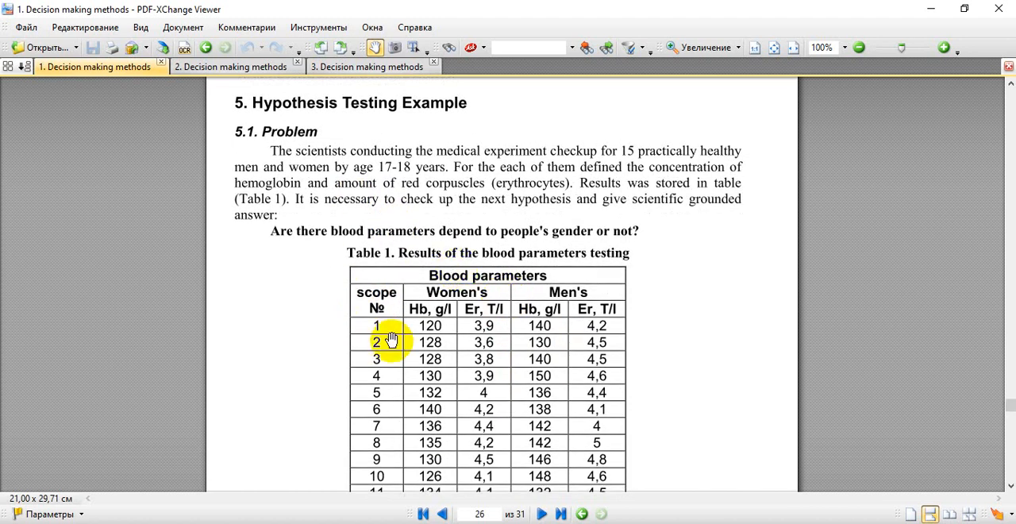
Step: Switch to Excel, pin the ribbon open, and return to the PDF document
left_click(230, 522)
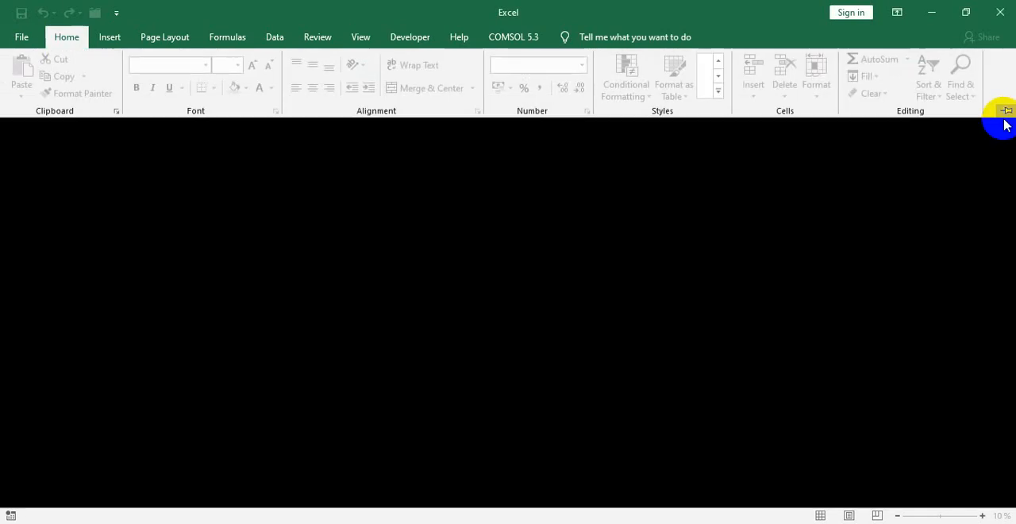
left_click(1005, 113)
left_click(254, 522)
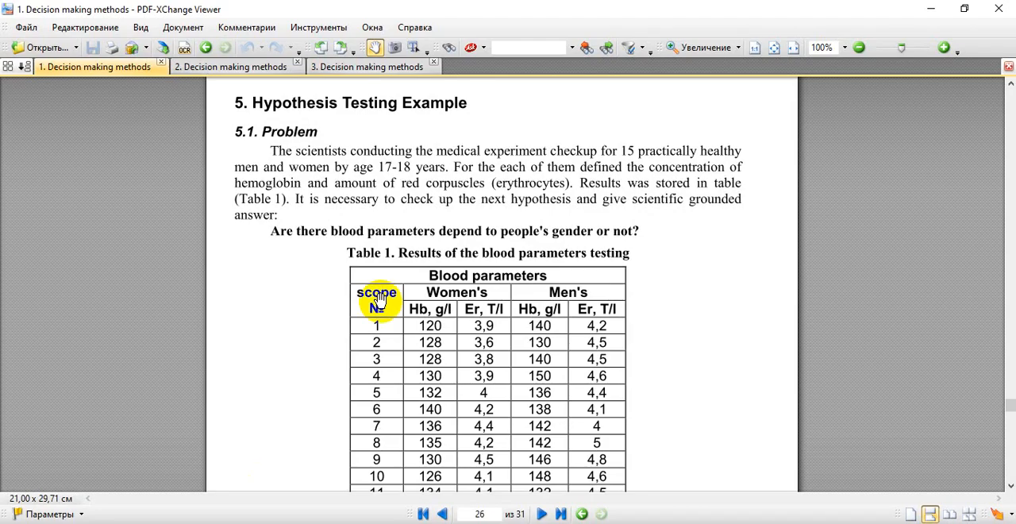
Step: In Stat.xlsx, merge and center cells A1:E1 and enter the title "Blood parameters" copied from Table 1 of the PDF
scroll(377, 298, "down", 3)
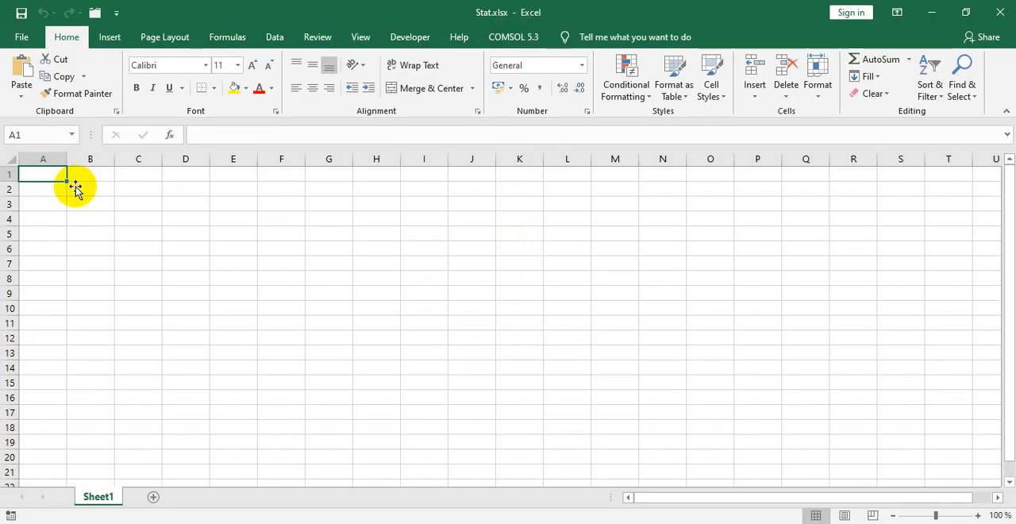
left_click_drag(45, 173, 227, 177)
left_click(408, 87)
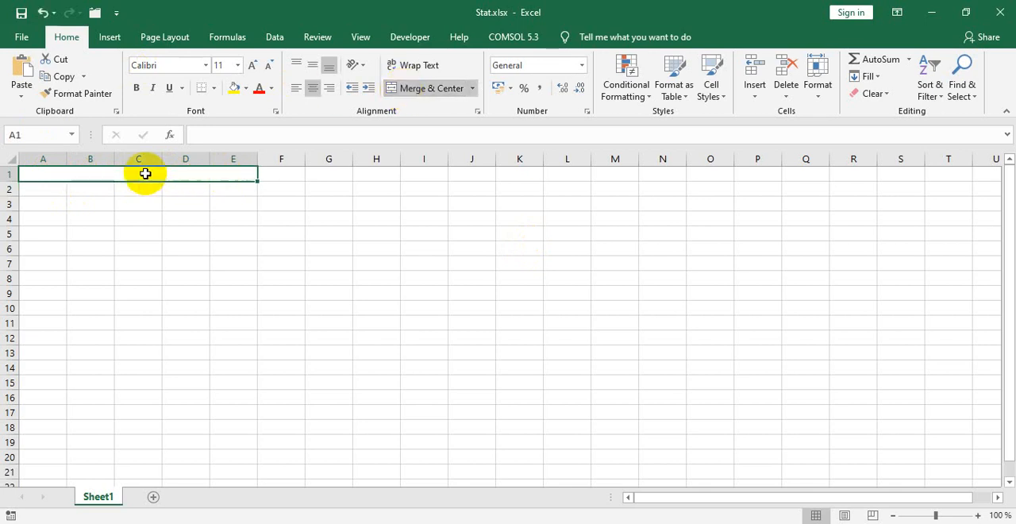
double_click(144, 174)
type("e:\\MED\\_MED_Palaniza_reytynh\\2020_21\\202010\\20201001\\")
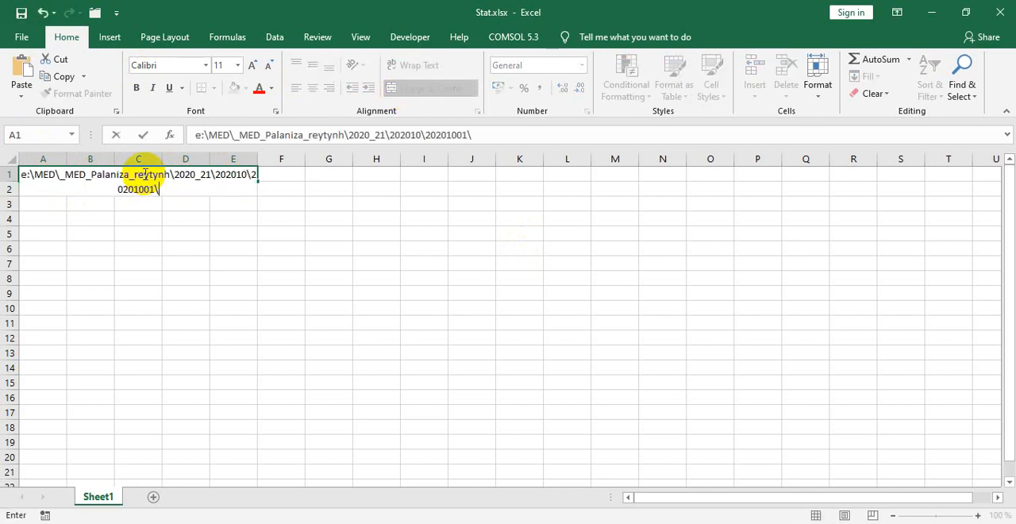
key("ctrl+z")
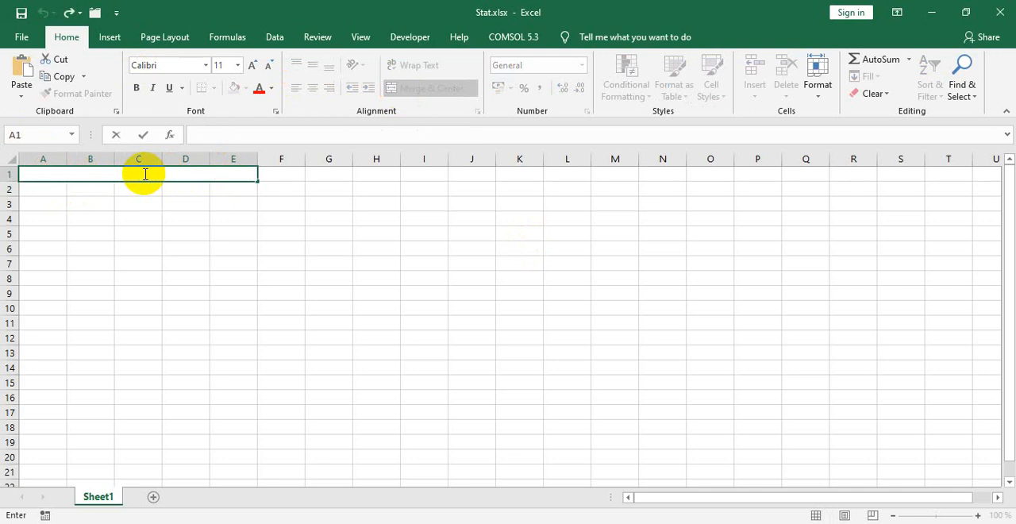
type("Blood parameters")
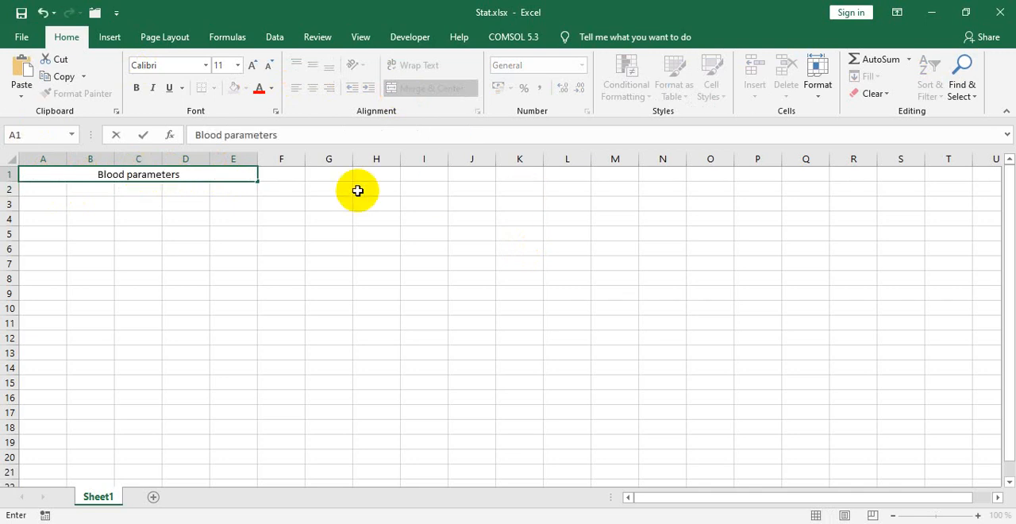
left_click(234, 196)
Step: Merge and center cells B2:C2 on the worksheet to match the women's heading in Table 1
key("alt+Tab")
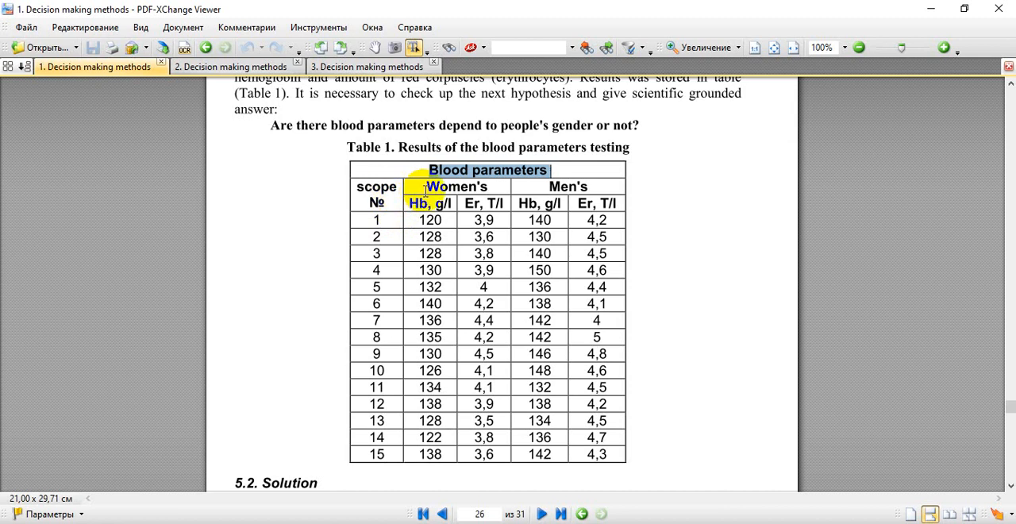
key("alt+Tab")
left_click_drag(100, 191, 126, 189)
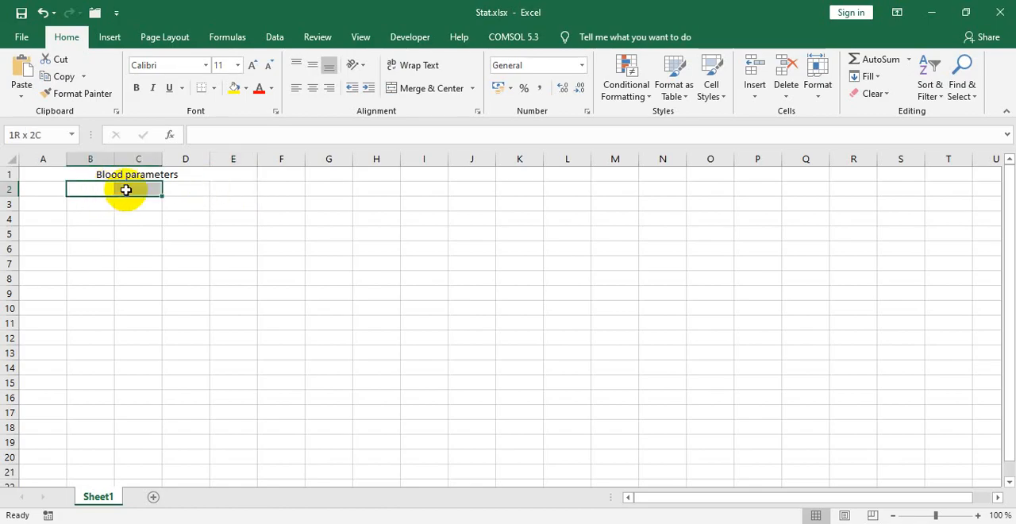
left_click(421, 88)
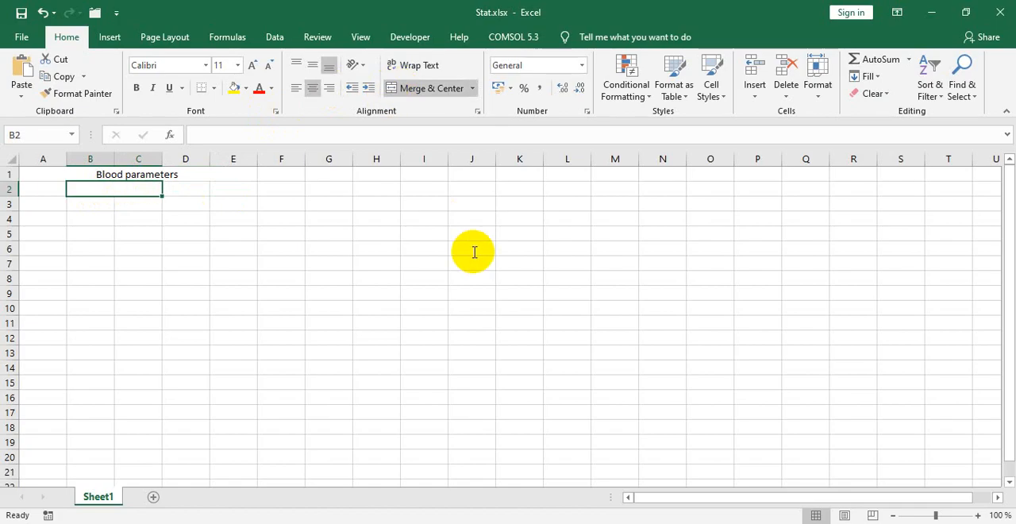
Step: Copy the heading "Women's" from Table 1 in the PDF into the merged cell B2
key("alt+Tab")
left_click_drag(427, 189, 486, 190)
key("alt+Tab")
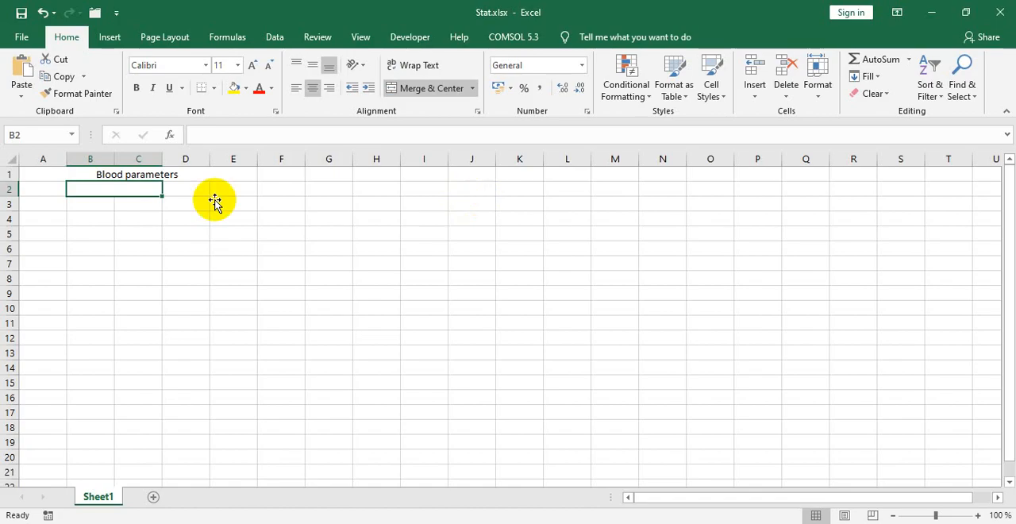
double_click(138, 189)
type("Women's")
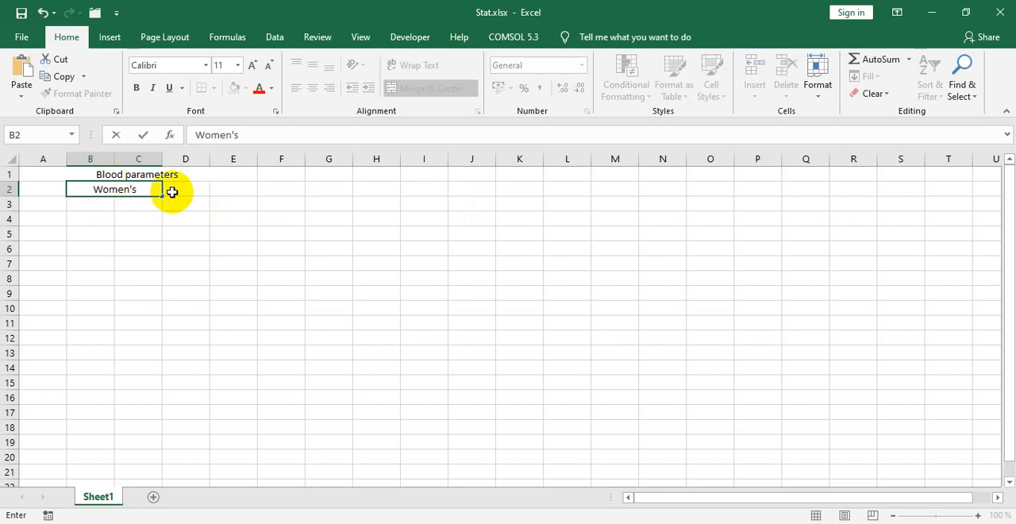
left_click(193, 191)
Step: Merge and center cells D2:E2 and enter the heading "Men's" copied from Table 1 of the PDF
key("alt+Tab")
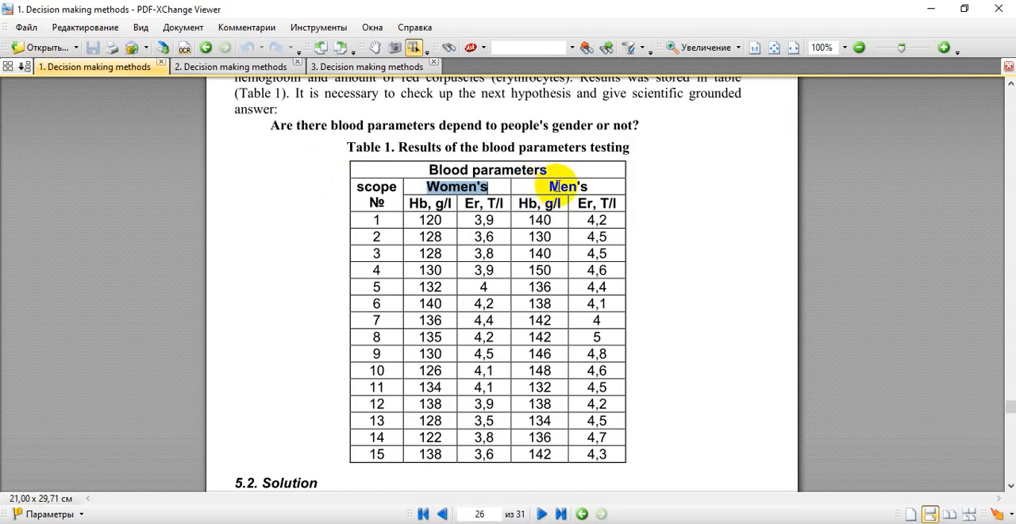
left_click_drag(550, 187, 590, 190)
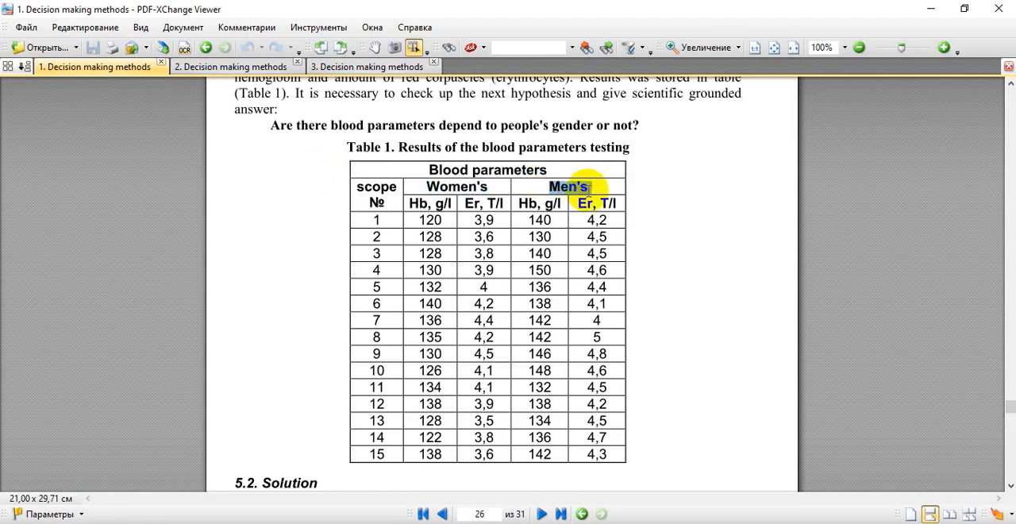
key("alt+Tab")
left_click_drag(202, 189, 234, 190)
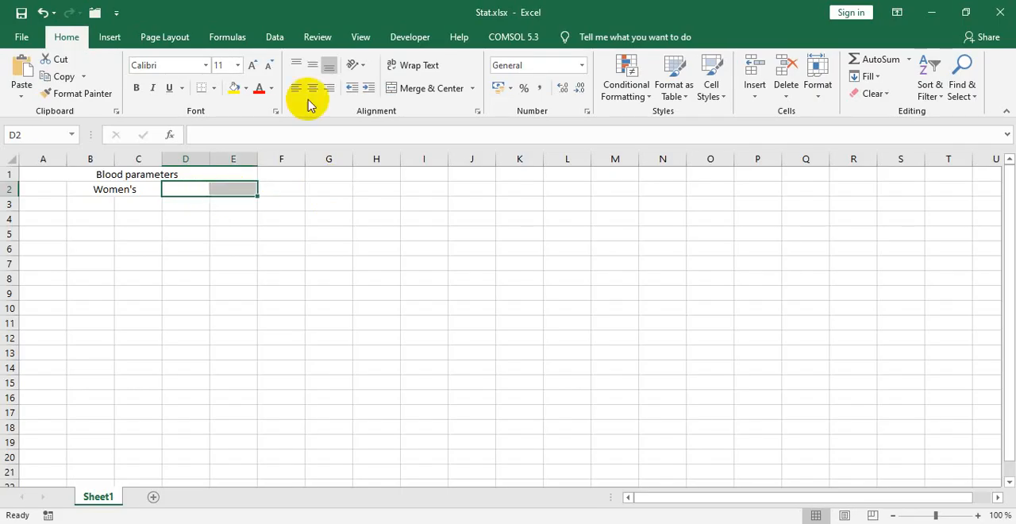
left_click(405, 92)
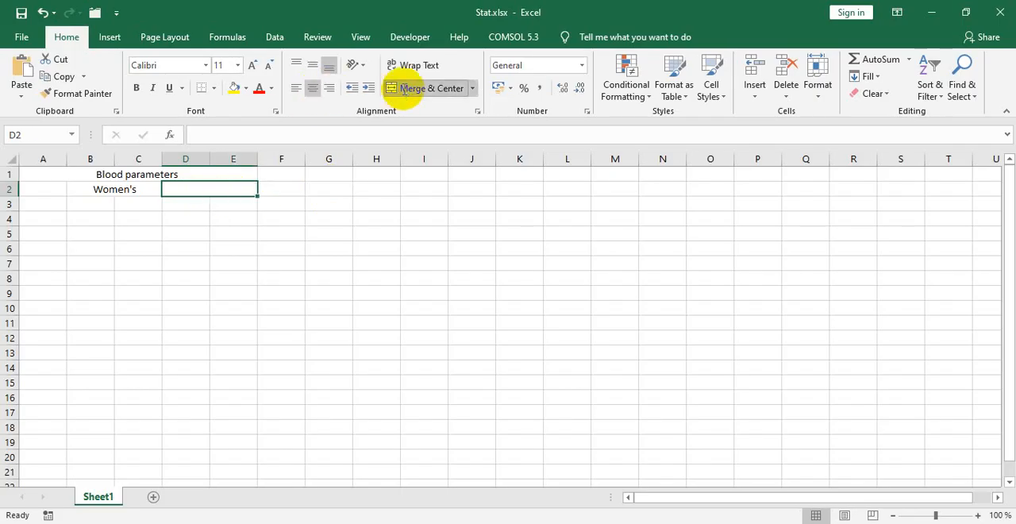
double_click(218, 191)
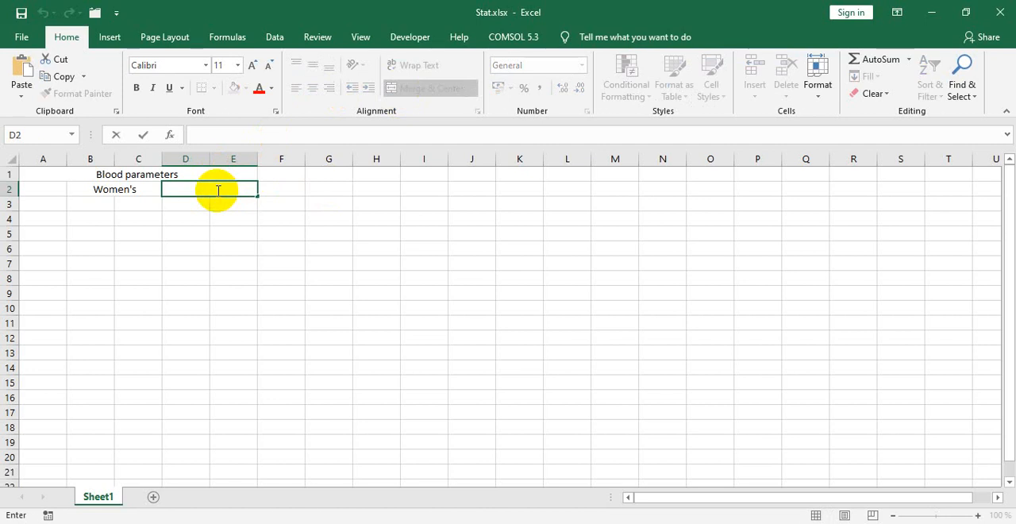
left_click(54, 191)
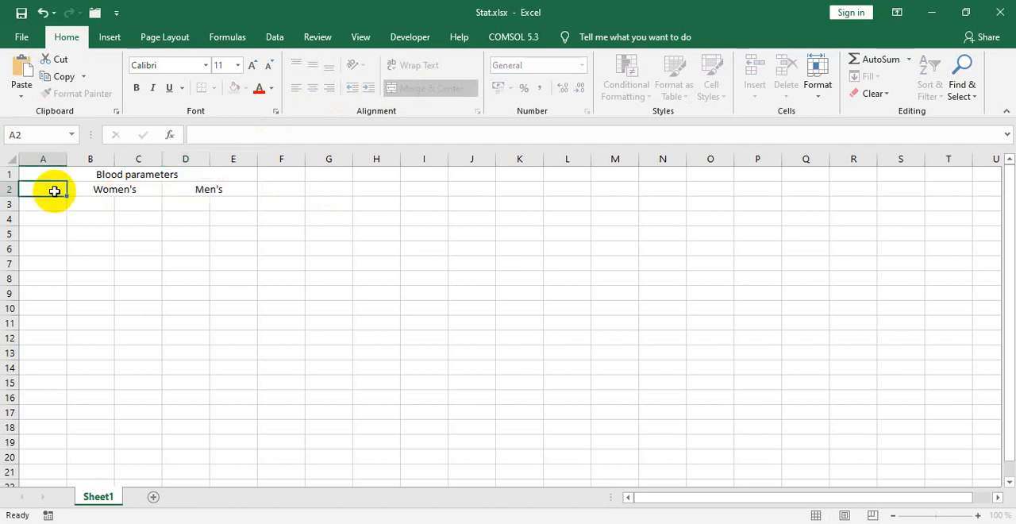
Step: Merge and center cells A2:A3 and enter "scope", copied from Table 1 of the PDF, with "#" on a second line
key("alt+Tab")
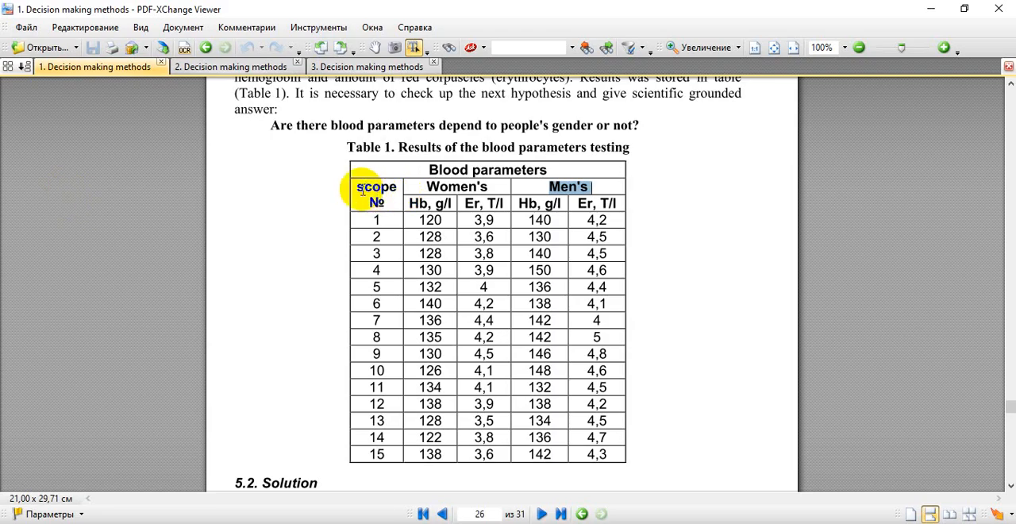
left_click_drag(358, 187, 393, 188)
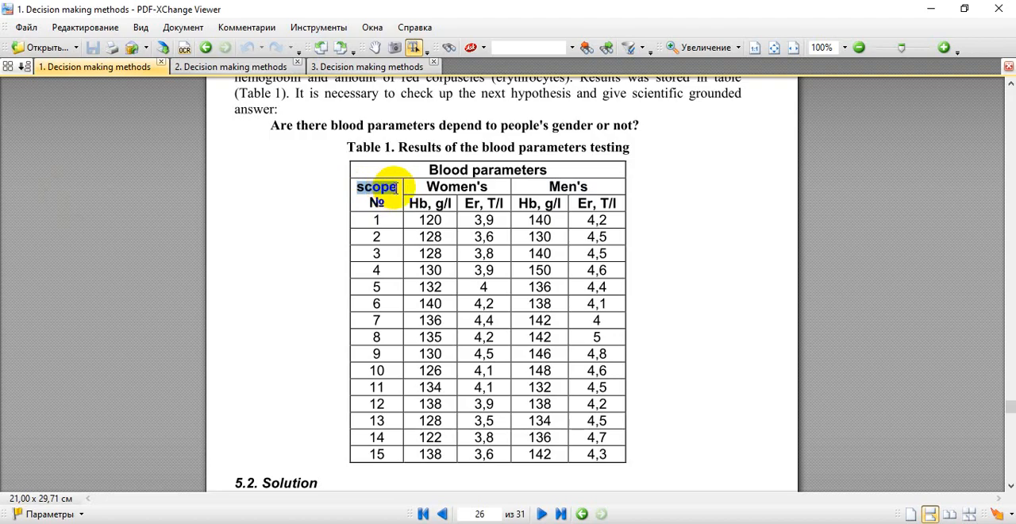
key("alt+Tab")
left_click_drag(53, 191, 53, 203)
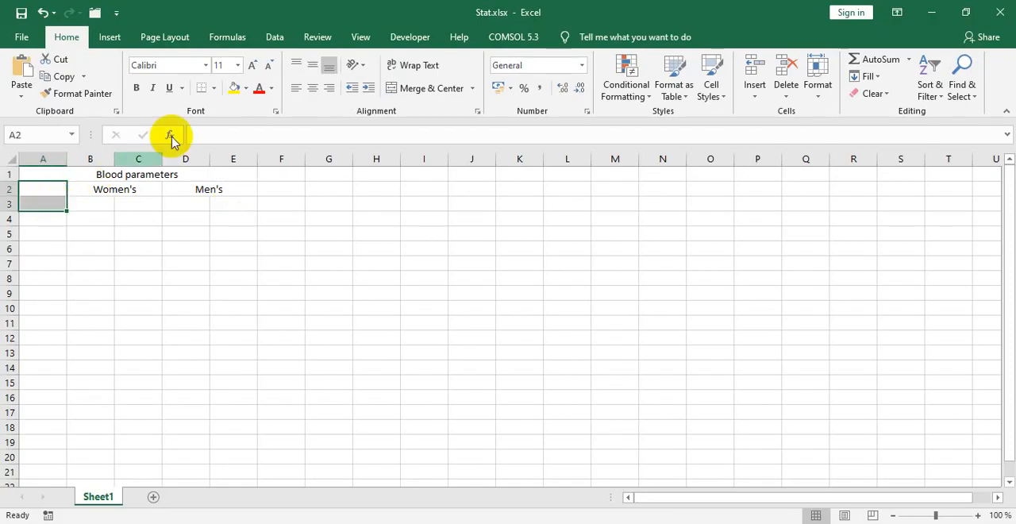
left_click(403, 88)
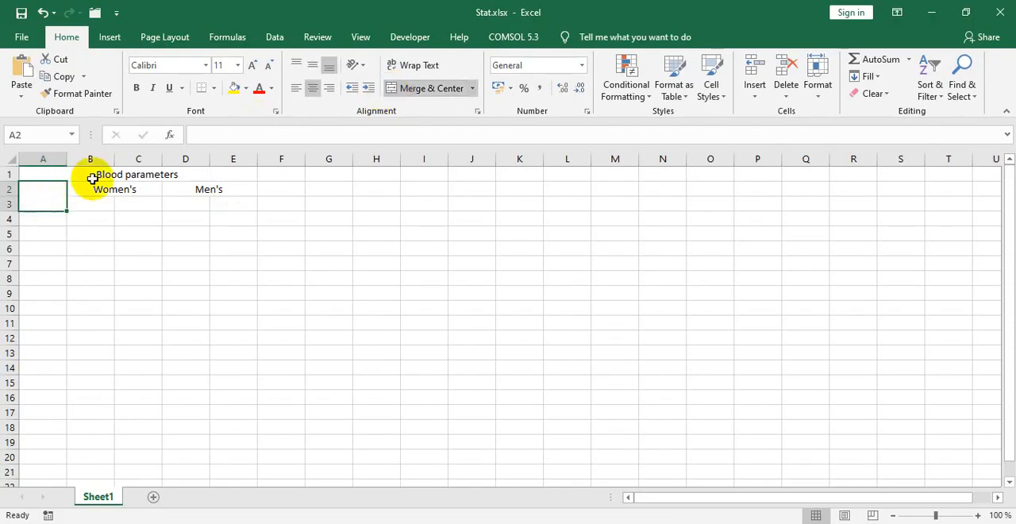
double_click(45, 192)
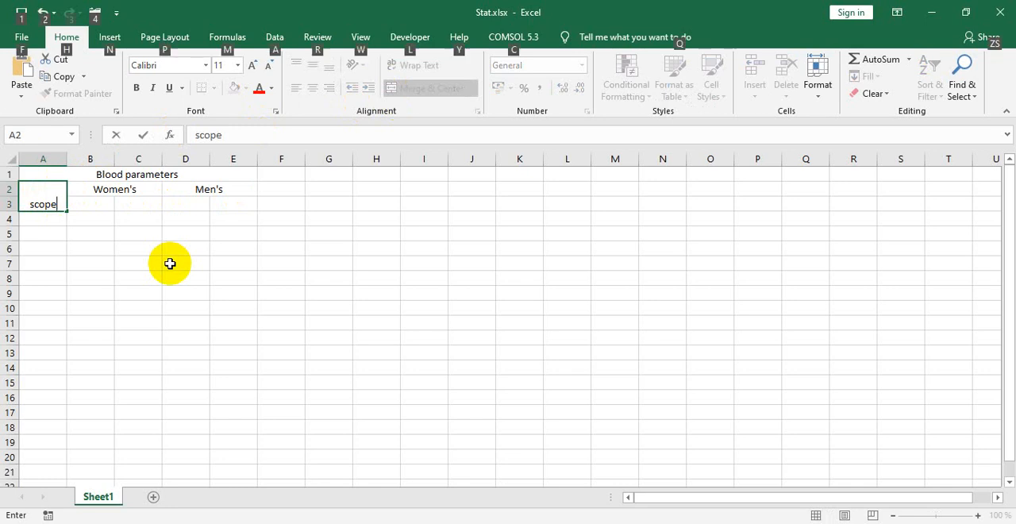
key("alt+Return")
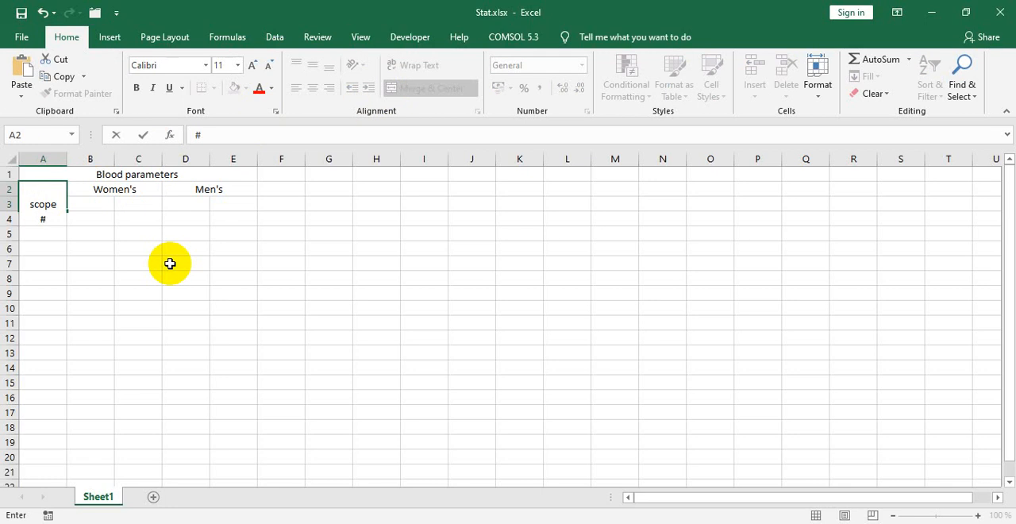
type("#")
key("ctrl+Return")
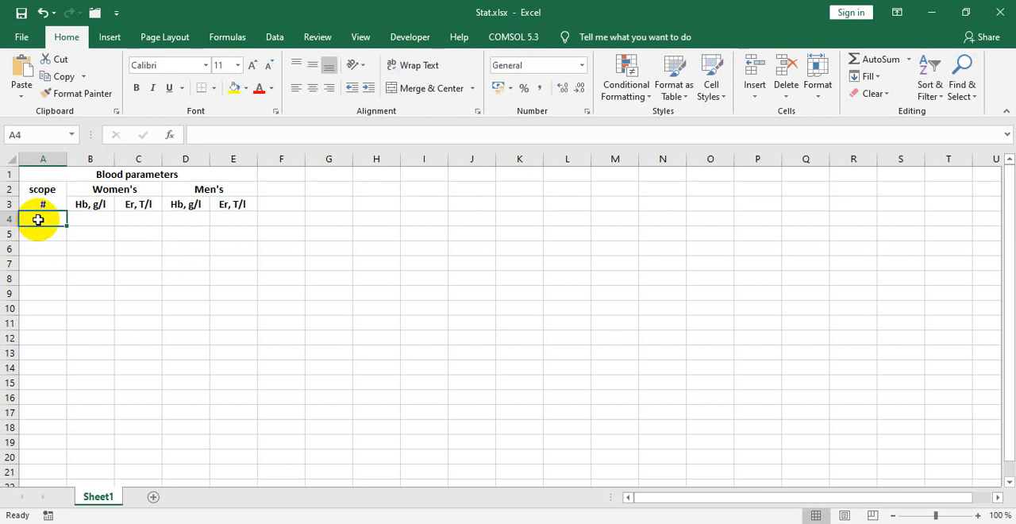
Step: Enter 1 as the first scope number in cell A4
type("1")
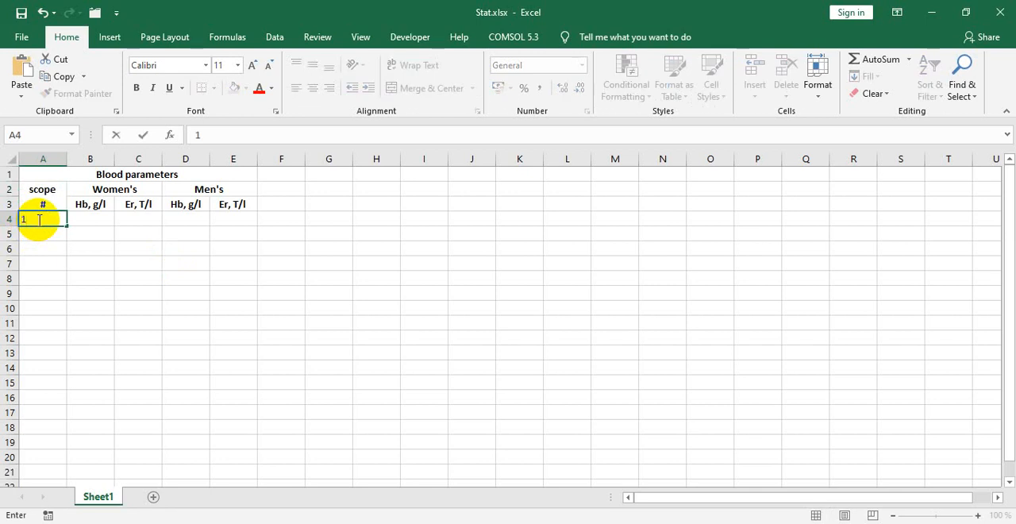
key("Return")
left_click(38, 219)
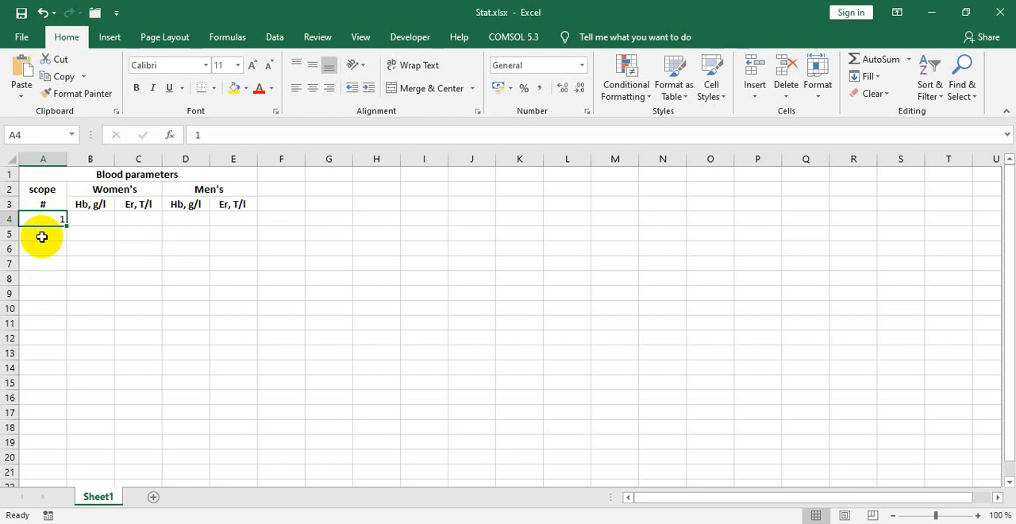
Step: Enter the formula =A4+1 in cell A5 and fill it down to A18 to number the remaining scopes
left_click(41, 232)
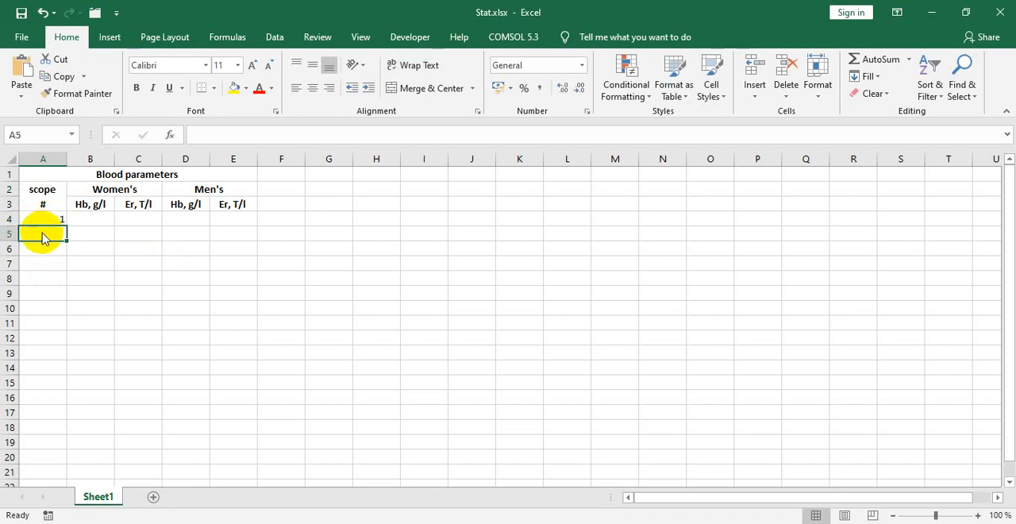
left_click(204, 134)
type("=")
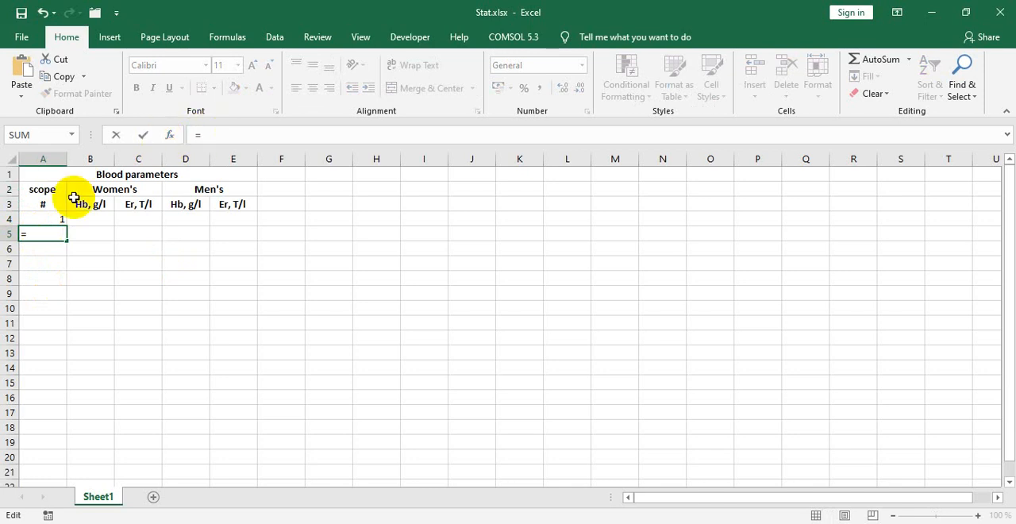
left_click(53, 219)
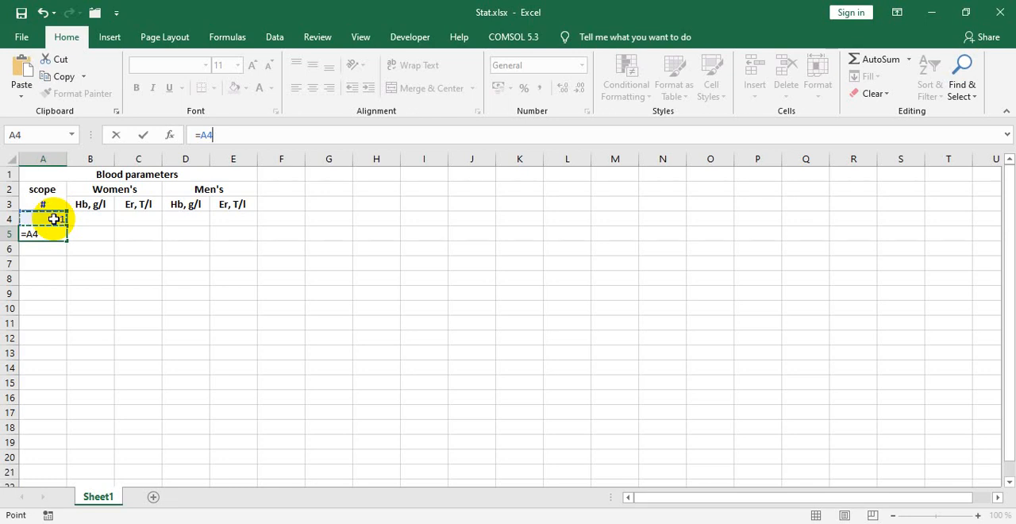
key("Return")
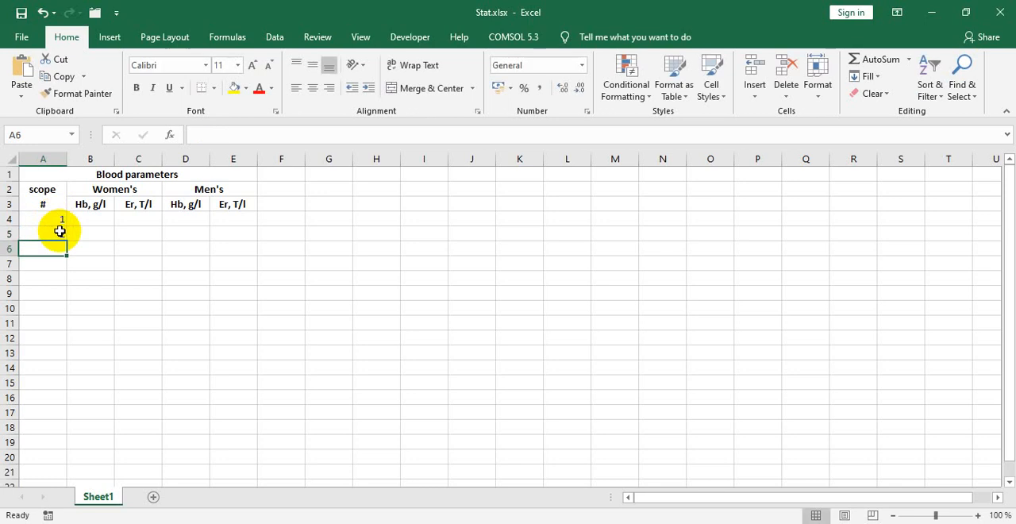
left_click(59, 233)
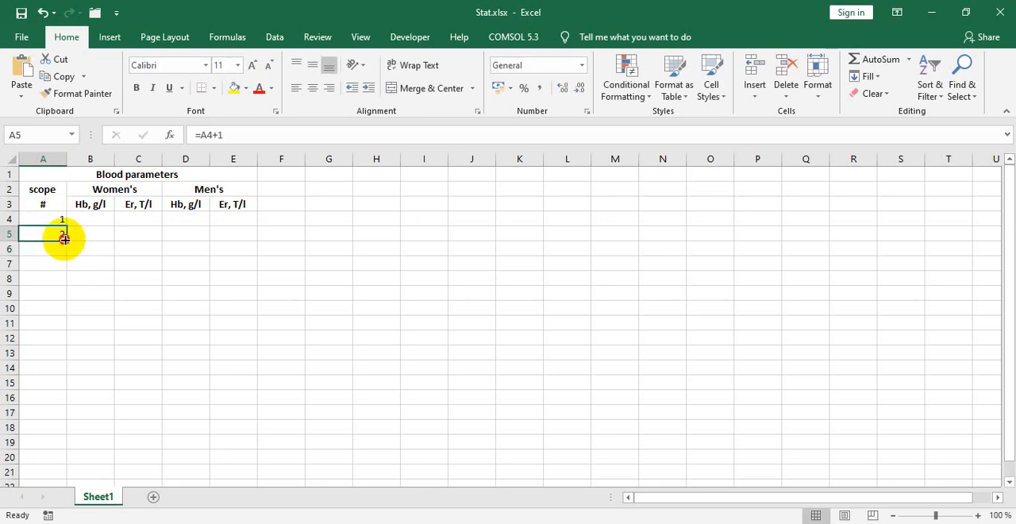
left_click_drag(64, 239, 54, 432)
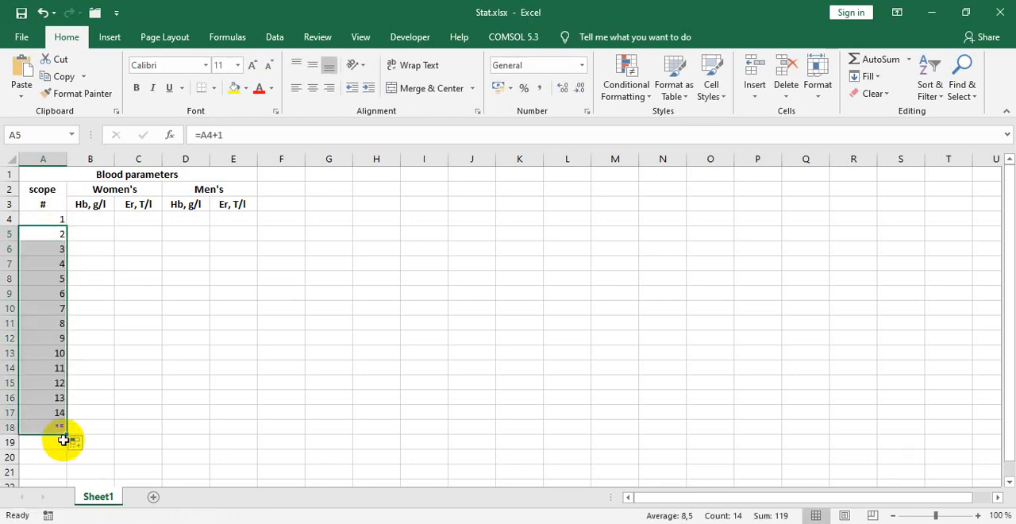
Step: Consult Table 1 in the PDF and enter the men's values for scope 3, 140 in D6 and 4,5 in E6
key("alt+Tab")
key("alt+Tab")
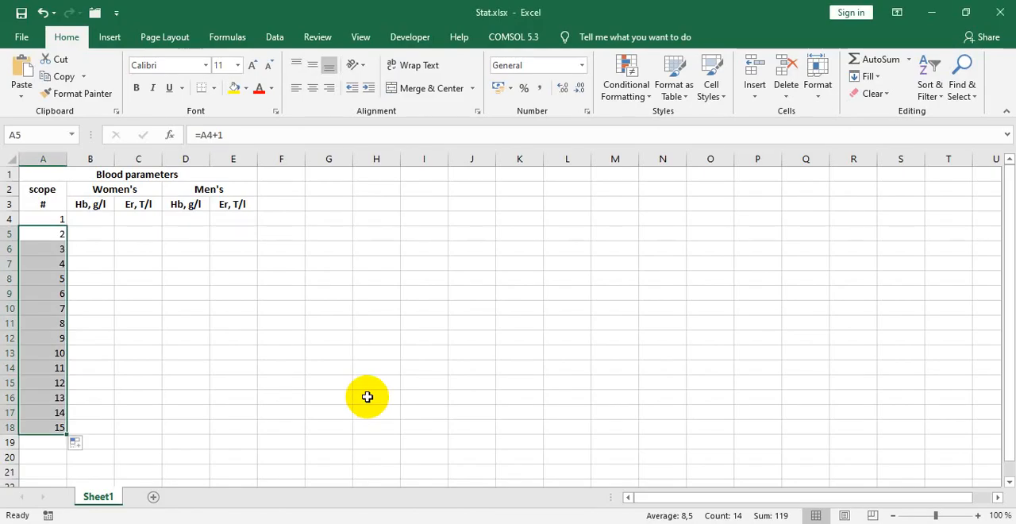
key("alt+Tab")
key("alt+Tab")
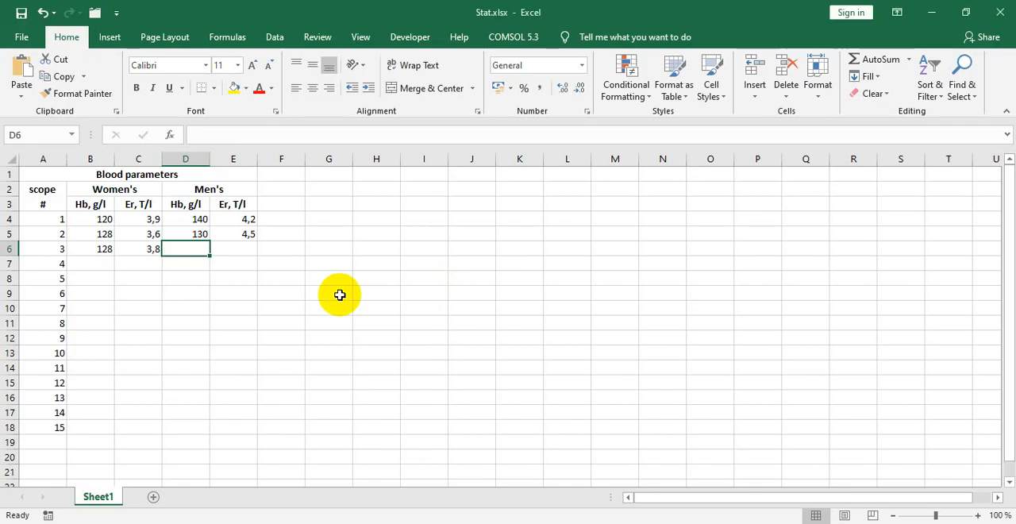
type("140")
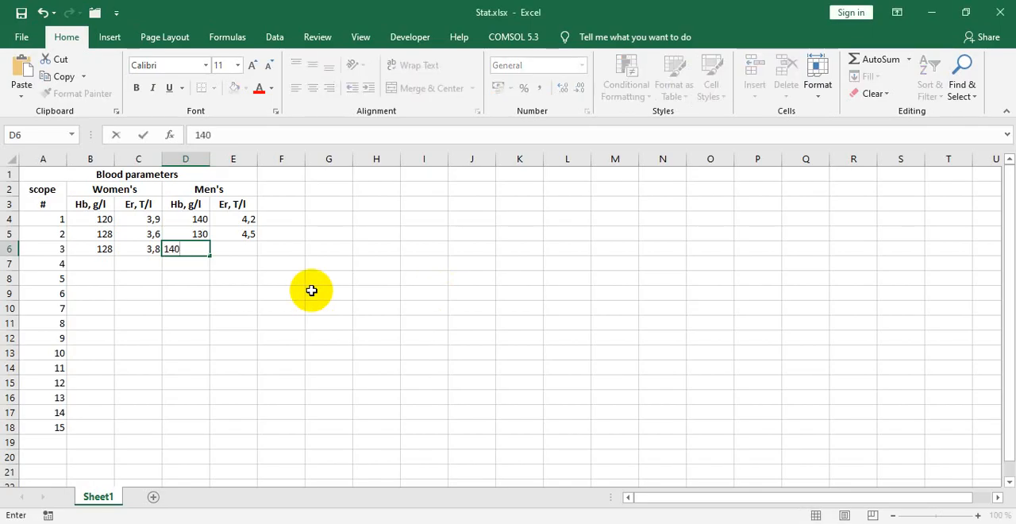
key("Tab")
type("4,5")
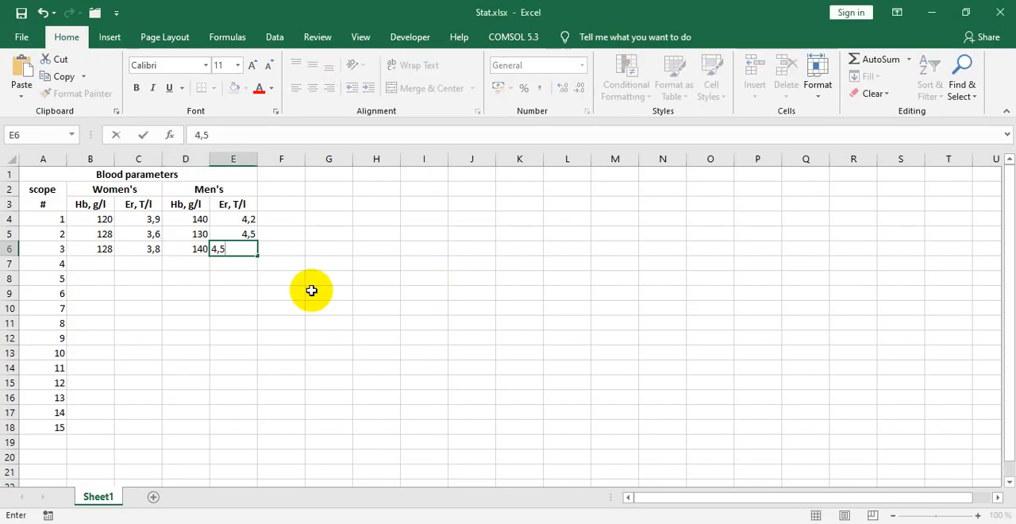
key("Tab")
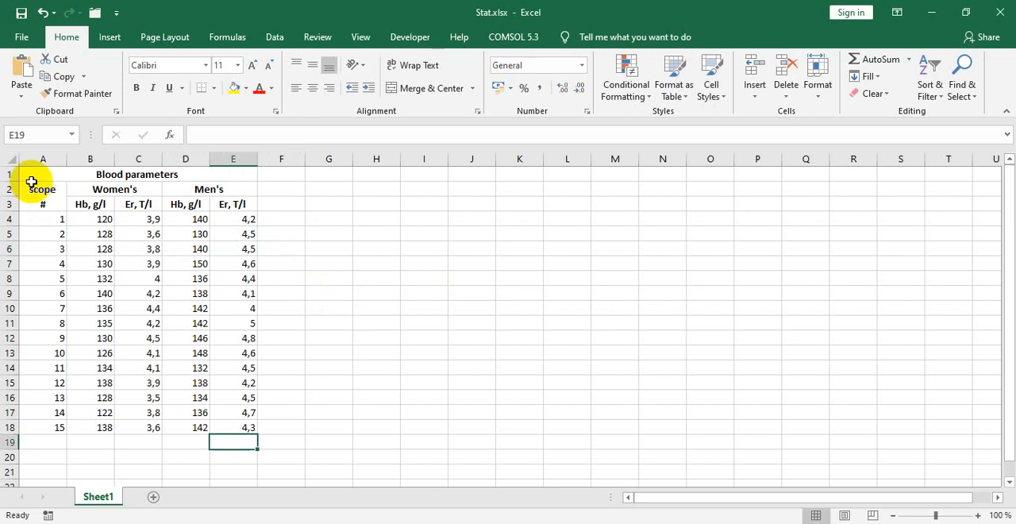
Step: Apply outline and inside borders to the whole blood parameters table in A1:E18
left_click_drag(27, 176, 224, 425)
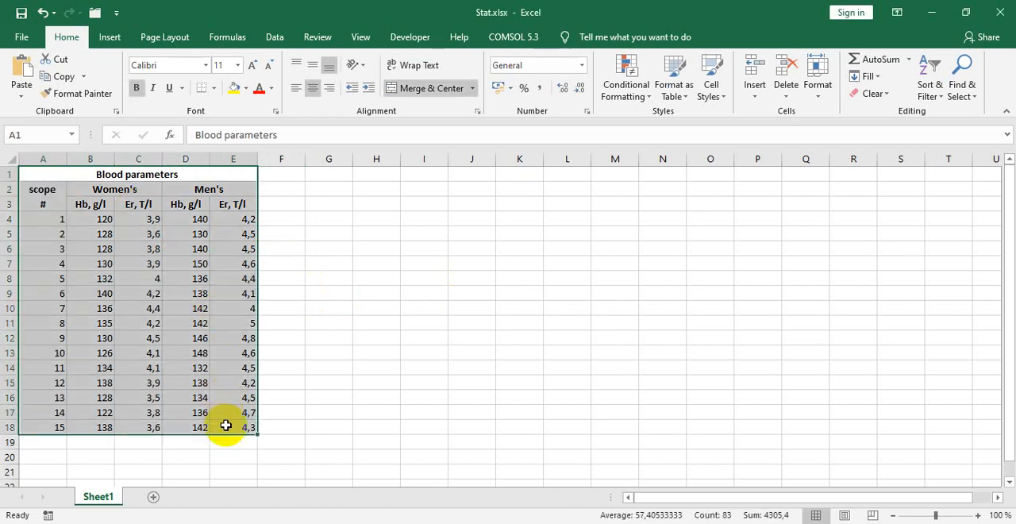
right_click(225, 425)
left_click(249, 361)
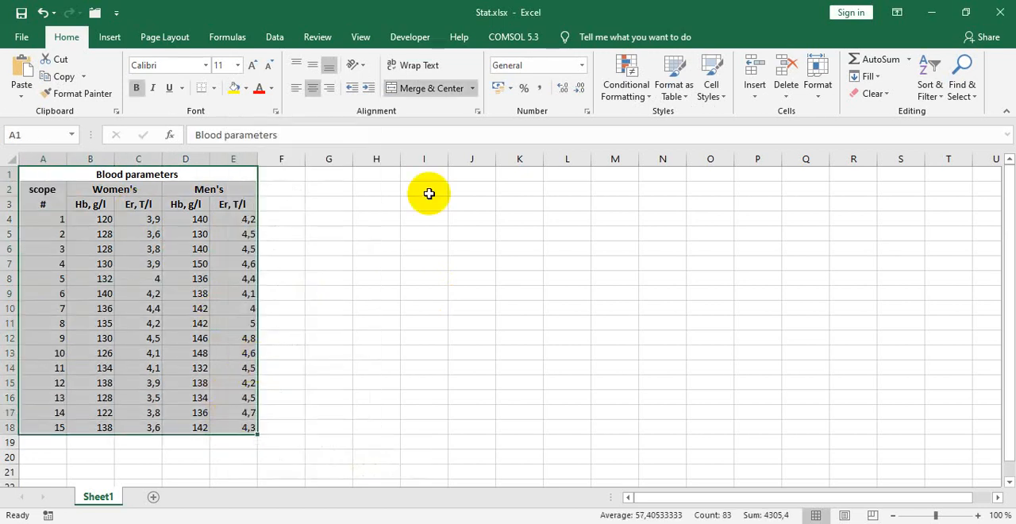
left_click_drag(325, 184, 642, 95)
left_click(520, 123)
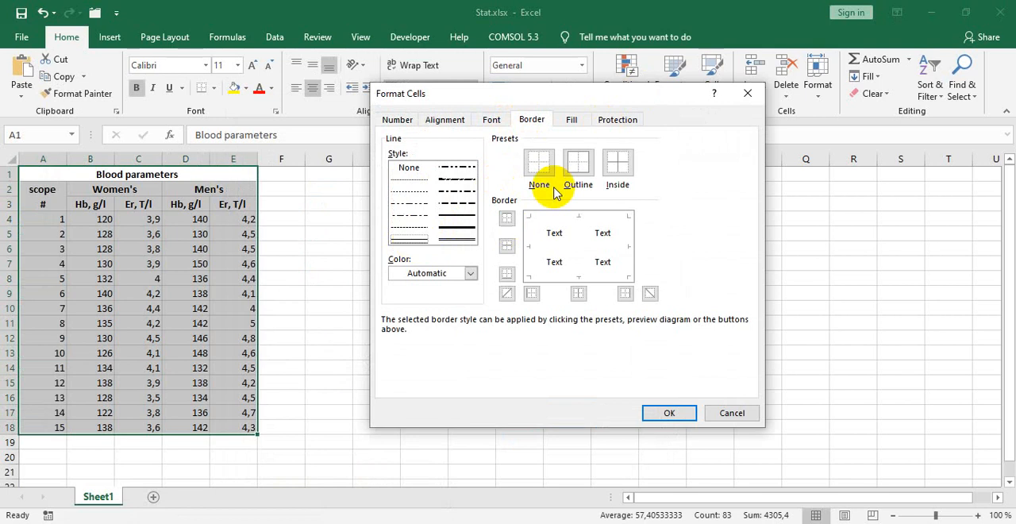
left_click(578, 163)
left_click(615, 167)
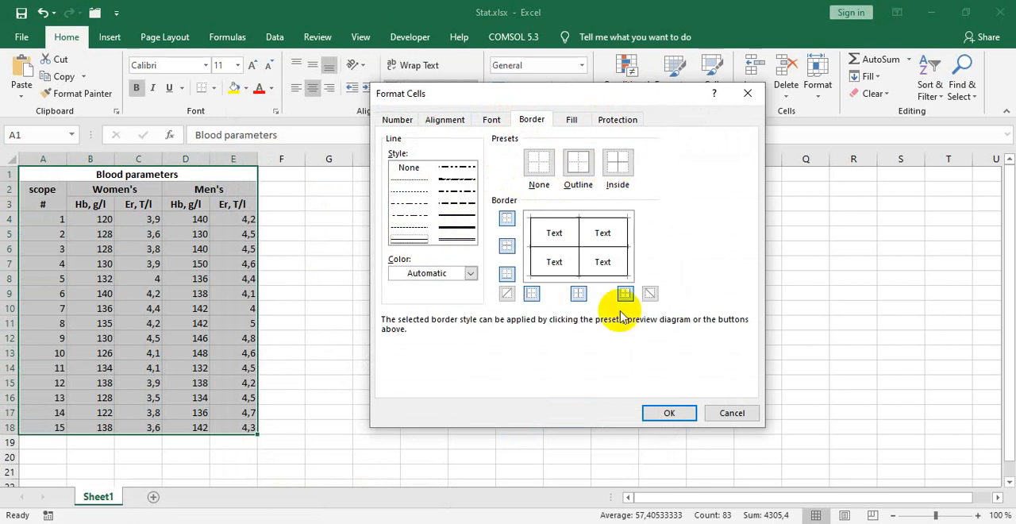
left_click(654, 411)
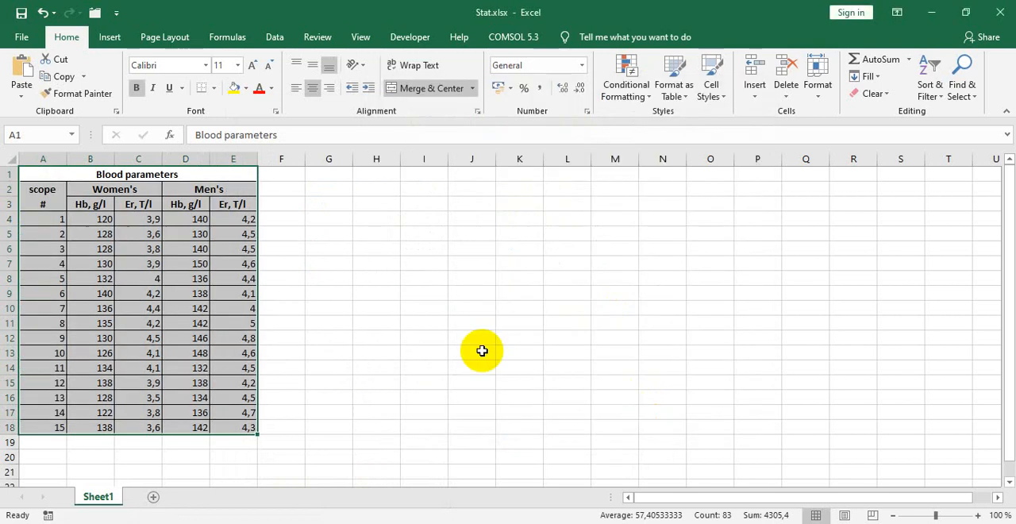
left_click(329, 250)
left_click(150, 222)
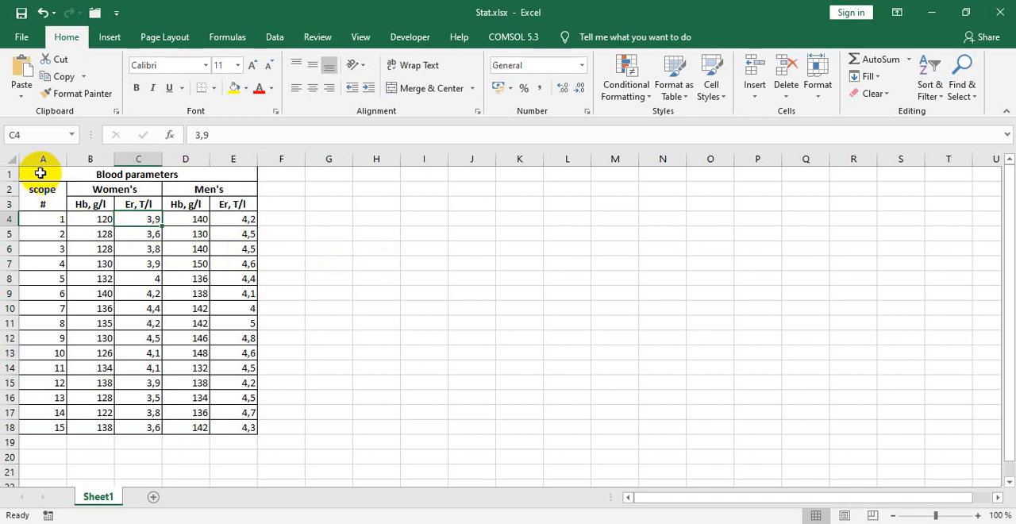
left_click(84, 219)
left_click(146, 218)
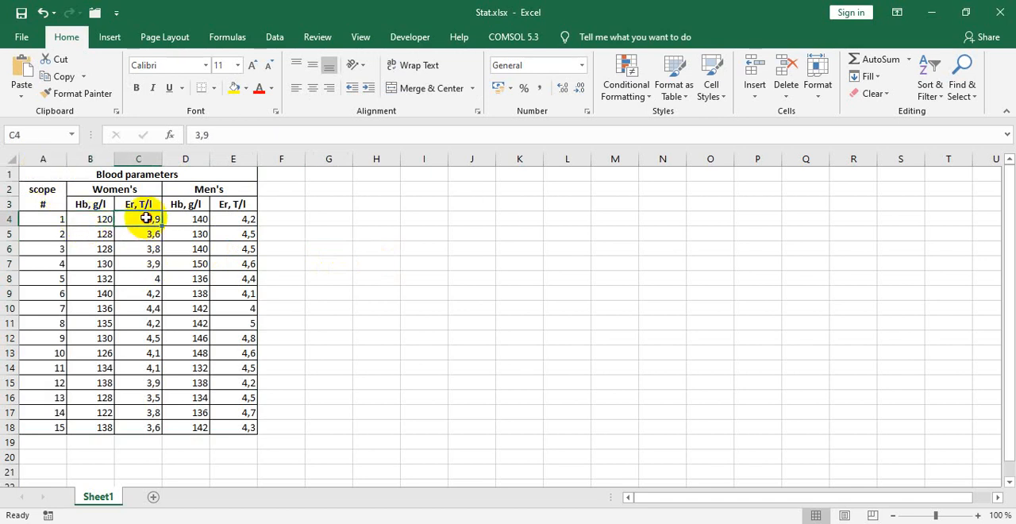
left_click_drag(146, 218, 146, 427)
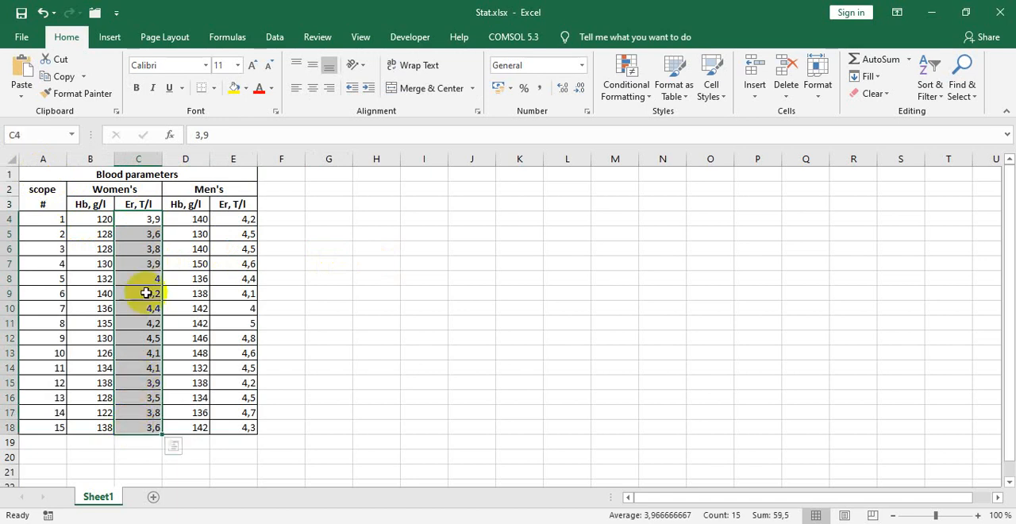
left_click_drag(146, 220, 148, 428)
left_click(236, 220)
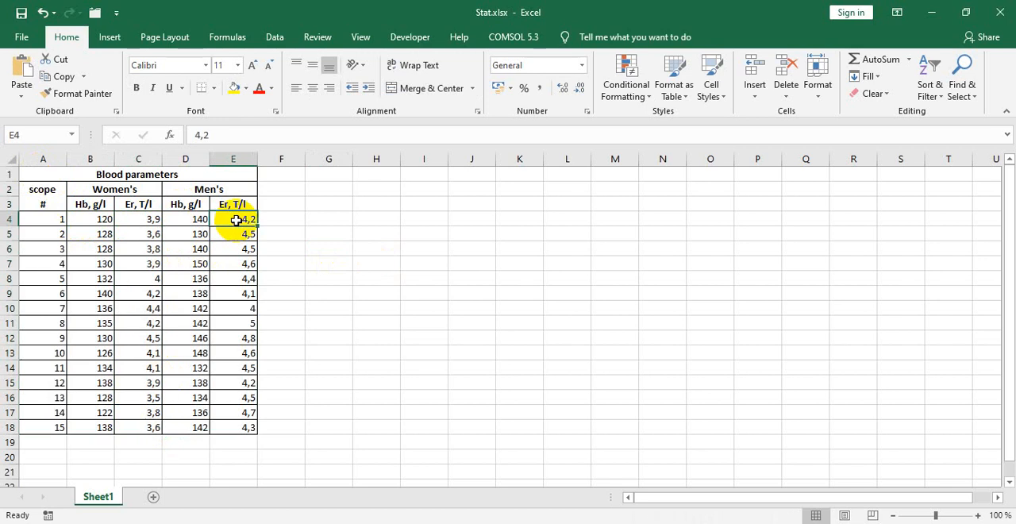
Step: Review the women's and men's erythrocyte values in C4:C18 and E4:E18 of the blood parameters table
left_click_drag(235, 219, 207, 429)
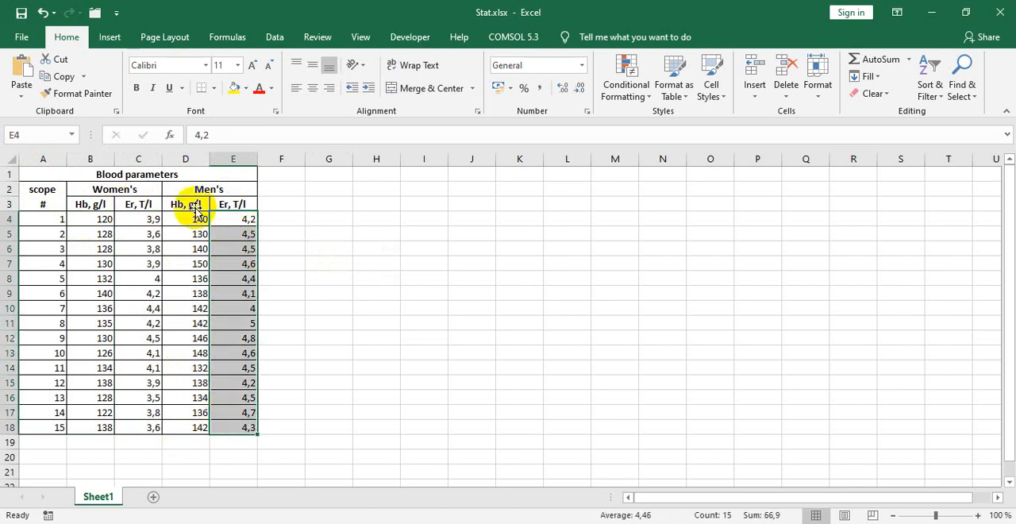
left_click(139, 223)
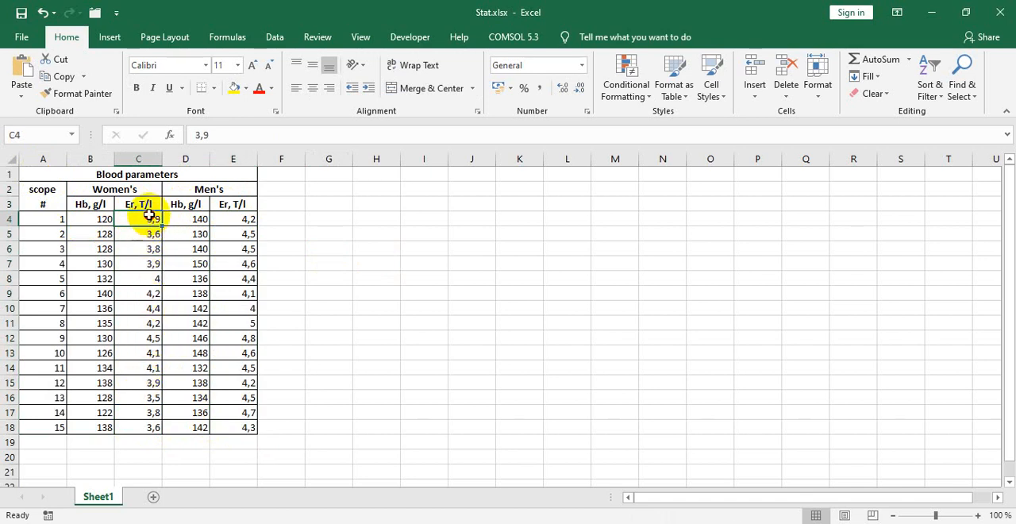
mouse_move(149, 215)
left_mouse_down()
mouse_move(159, 335)
mouse_move(145, 219)
left_mouse_up()
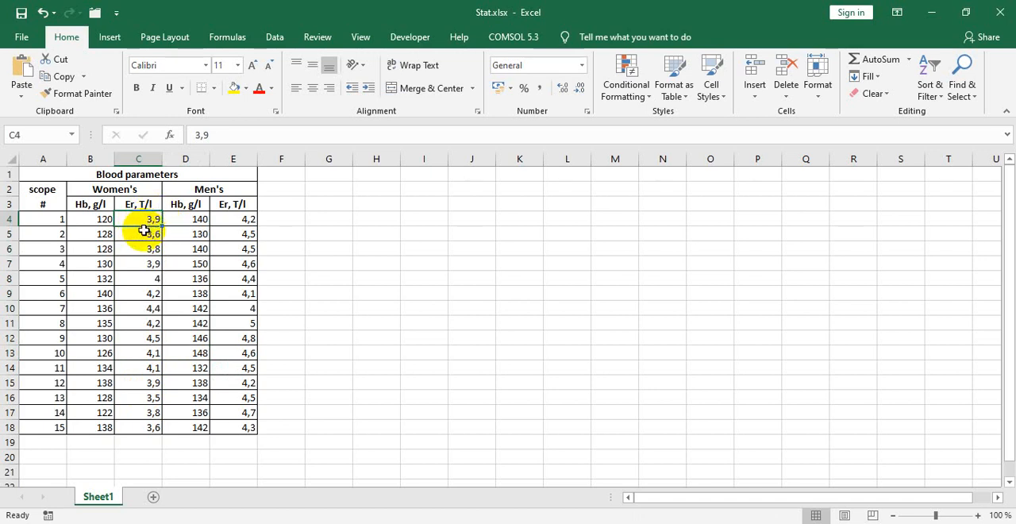
left_click(141, 234)
left_click(144, 220)
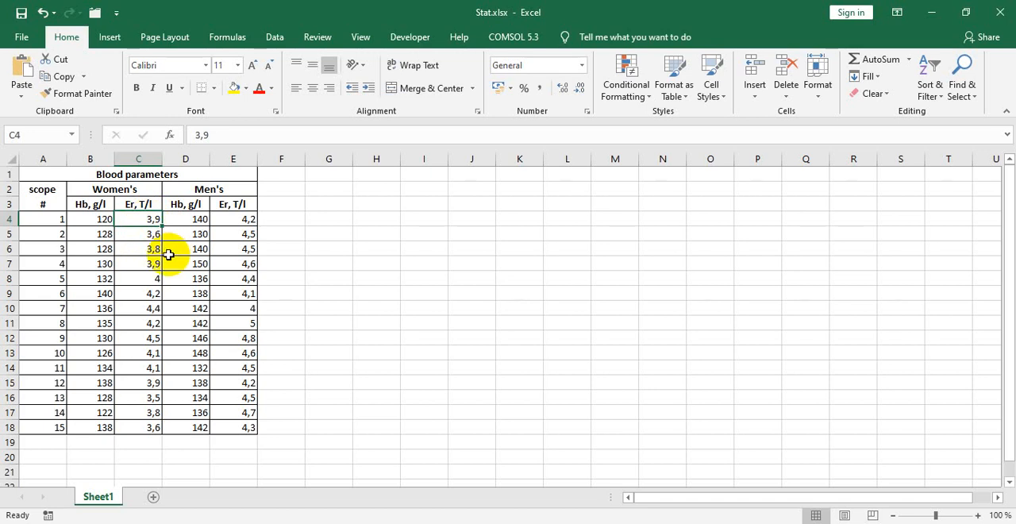
left_click(135, 235)
left_click_drag(138, 221, 131, 422)
left_click_drag(236, 216, 212, 429)
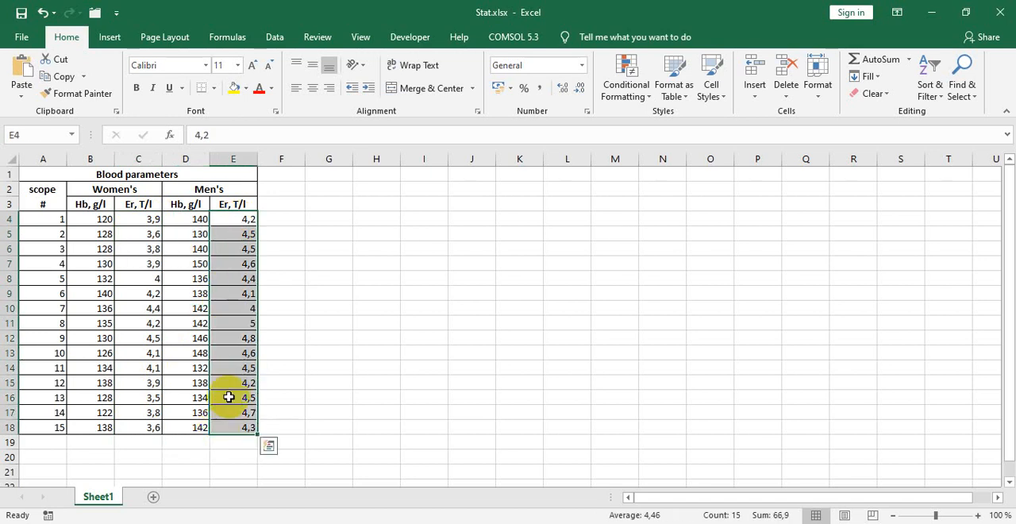
left_click(236, 223)
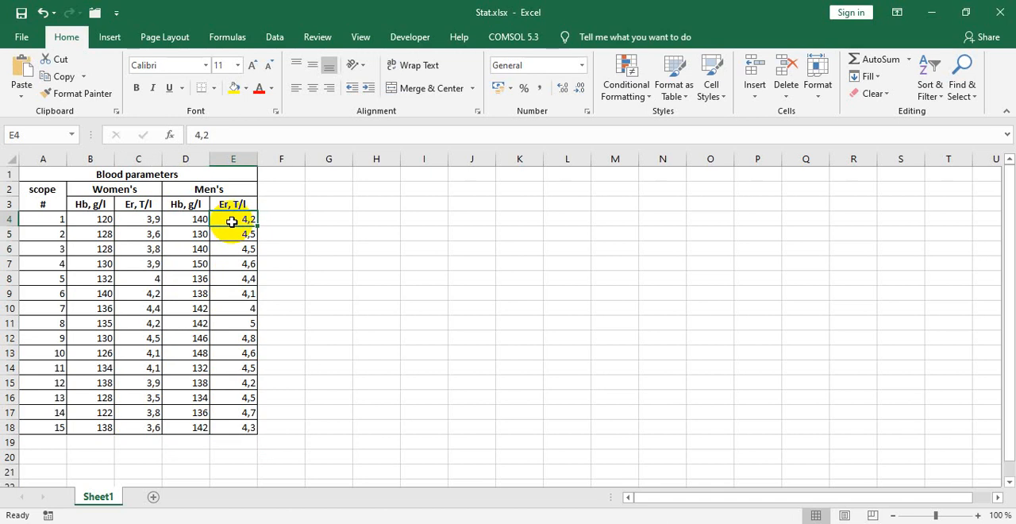
Step: Switch to the PDF in PDF-XChange Viewer and read section 5.2, examining question Q1 on hemoglobin differences between genders
key("alt+Tab")
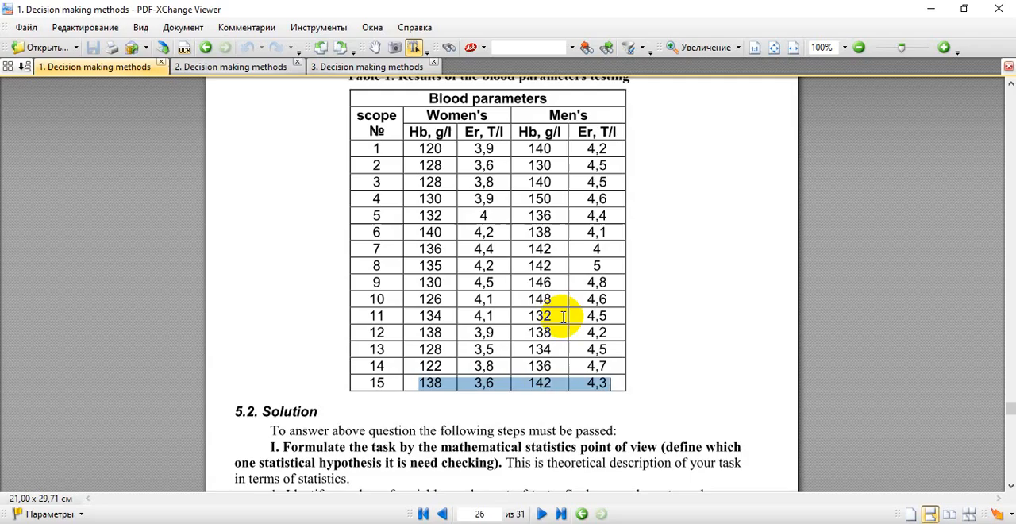
left_click(653, 386)
scroll(651, 373, "down", 3)
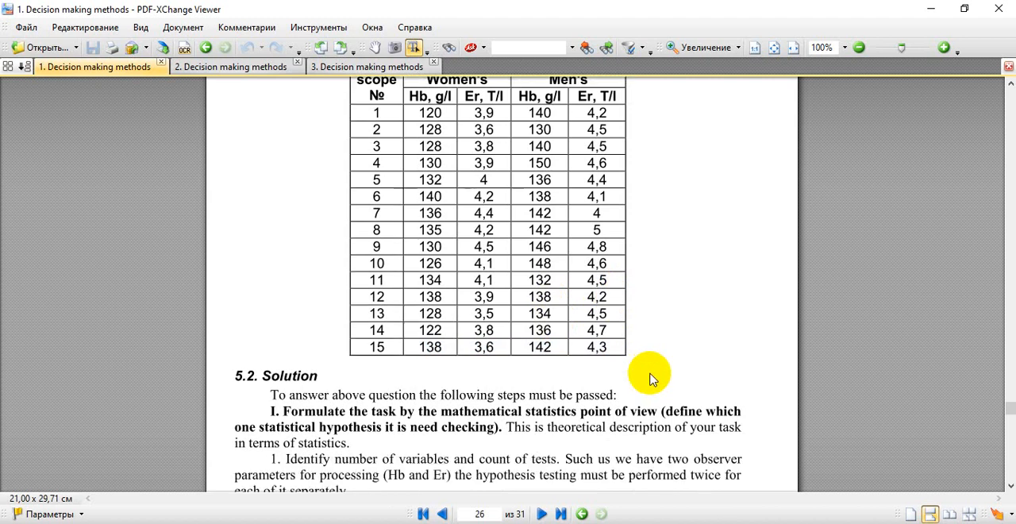
scroll(651, 373, "down", 1)
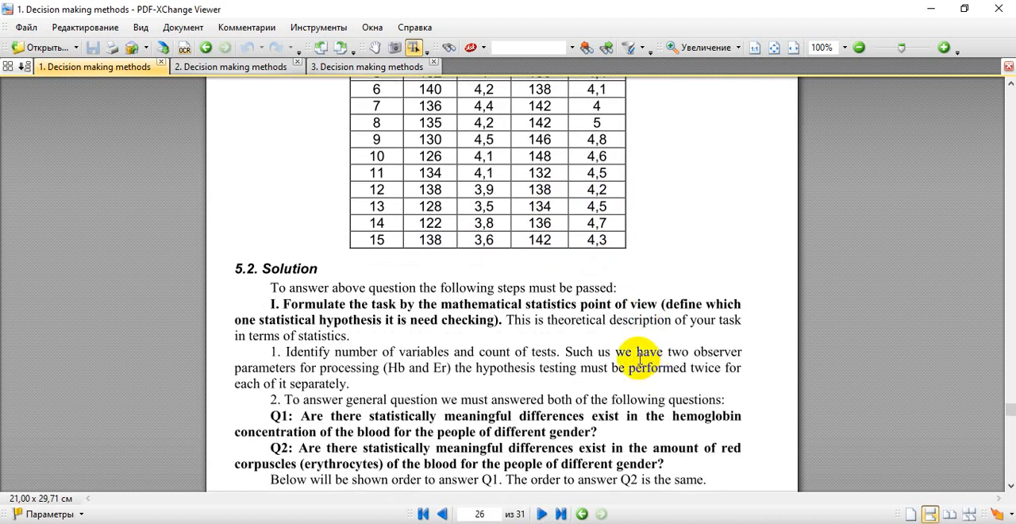
scroll(639, 357, "down", 1)
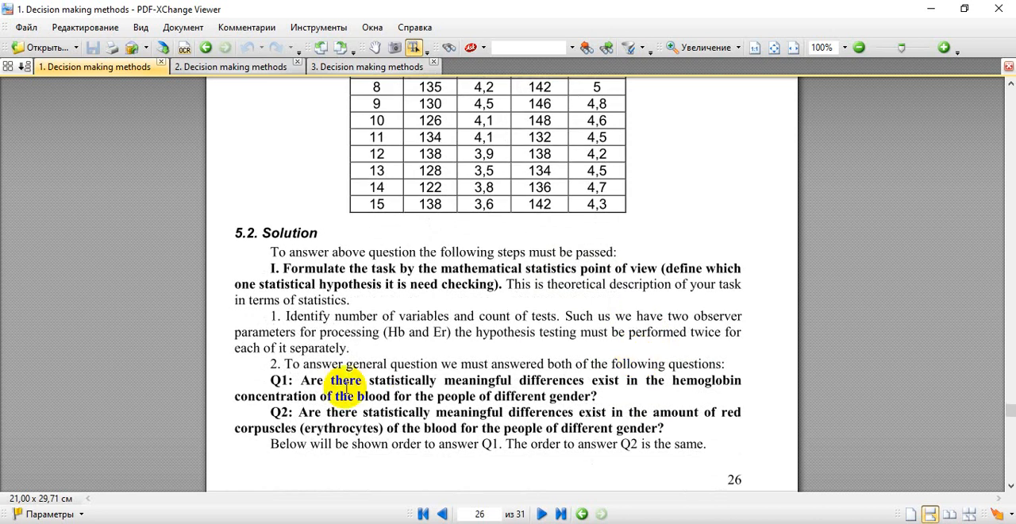
left_click_drag(301, 379, 696, 386)
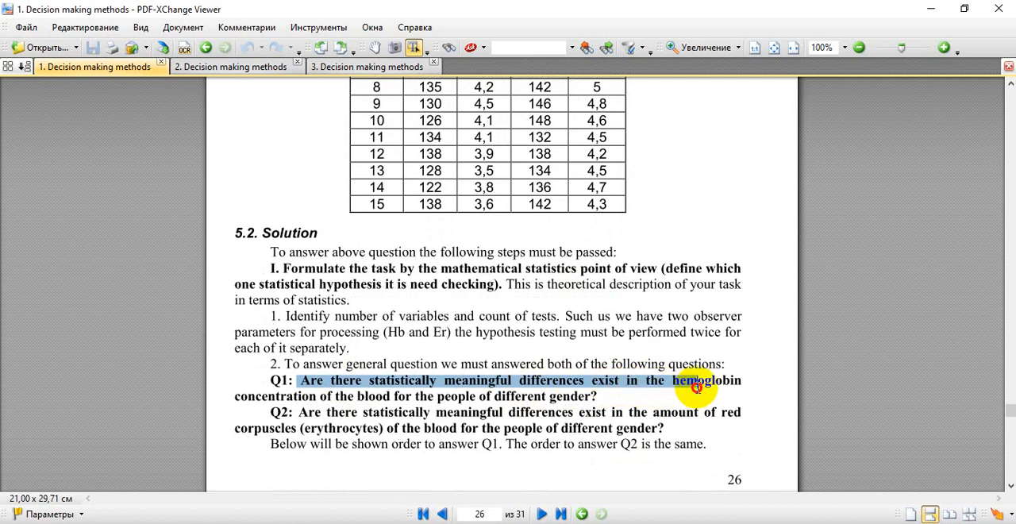
scroll(571, 143, "up", 2)
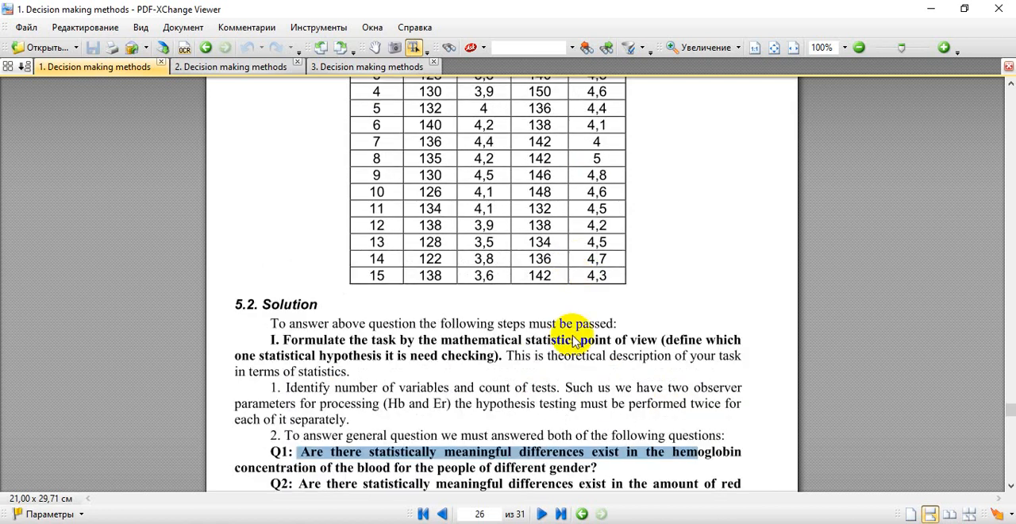
scroll(578, 329, "down", 3)
scroll(572, 327, "down", 1)
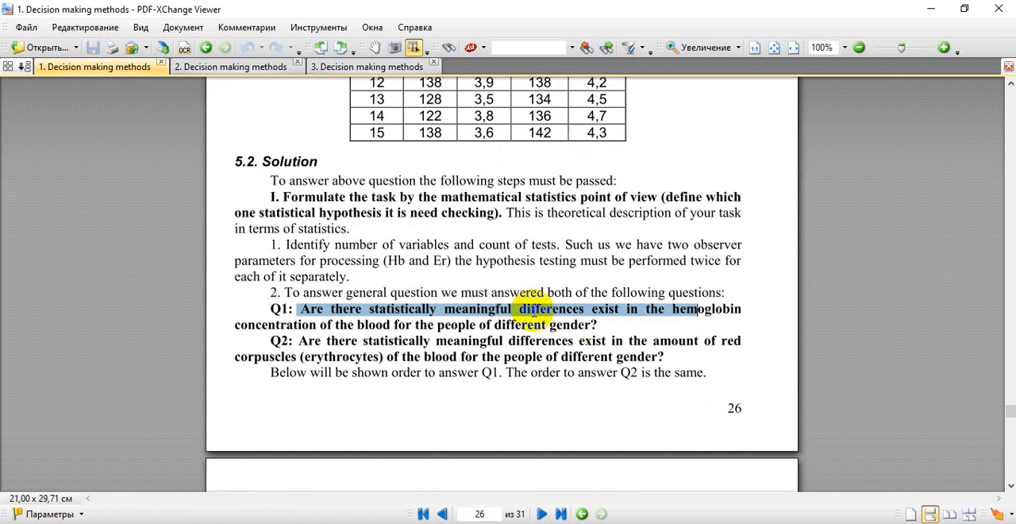
left_click(527, 310)
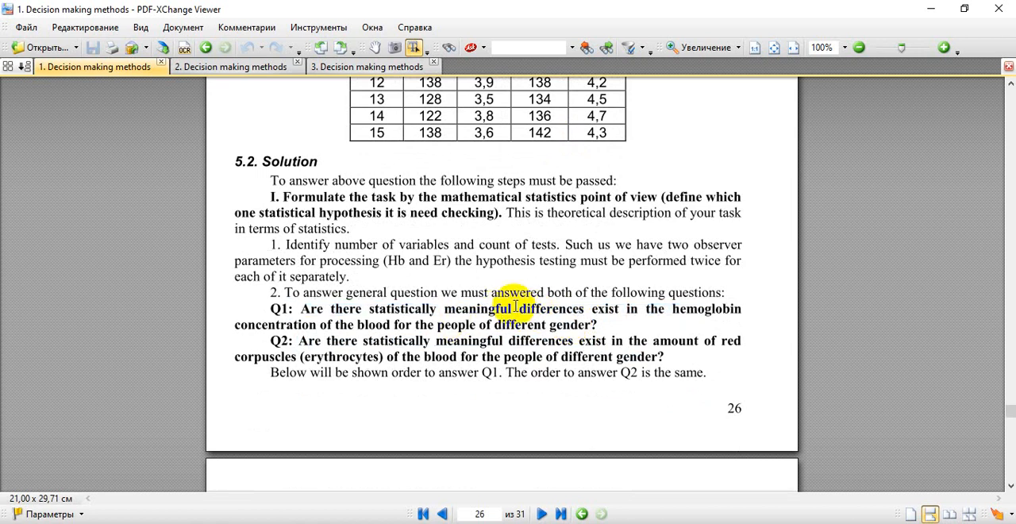
double_click(525, 309)
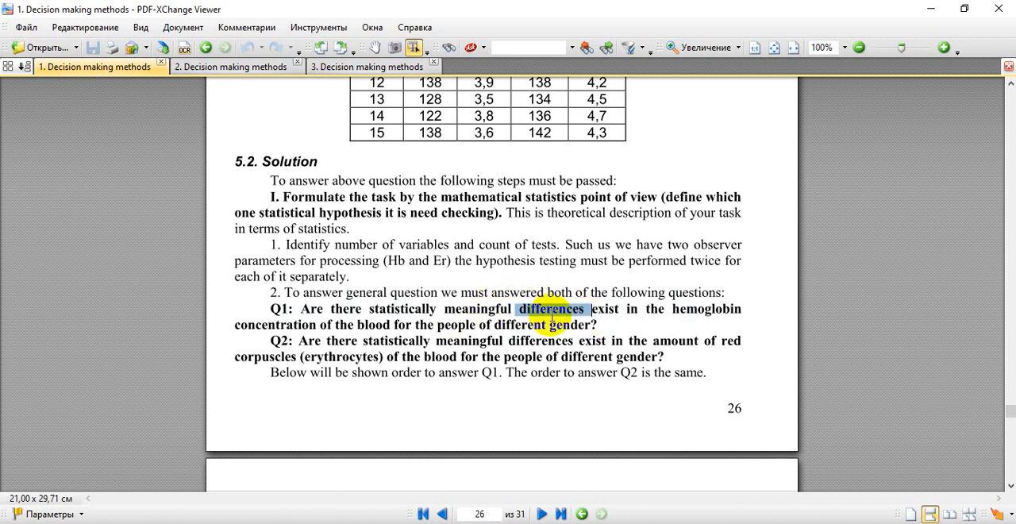
Step: Examine the hypothesis formulation for Q1 on page 27 against the women's and men's Hb columns of Table 1
scroll(506, 300, "down", 3)
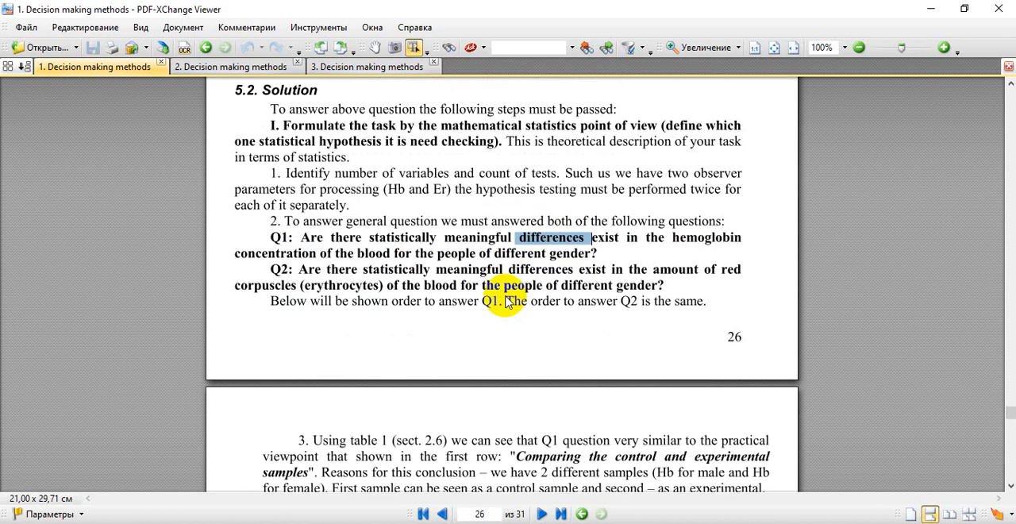
scroll(506, 300, "down", 5)
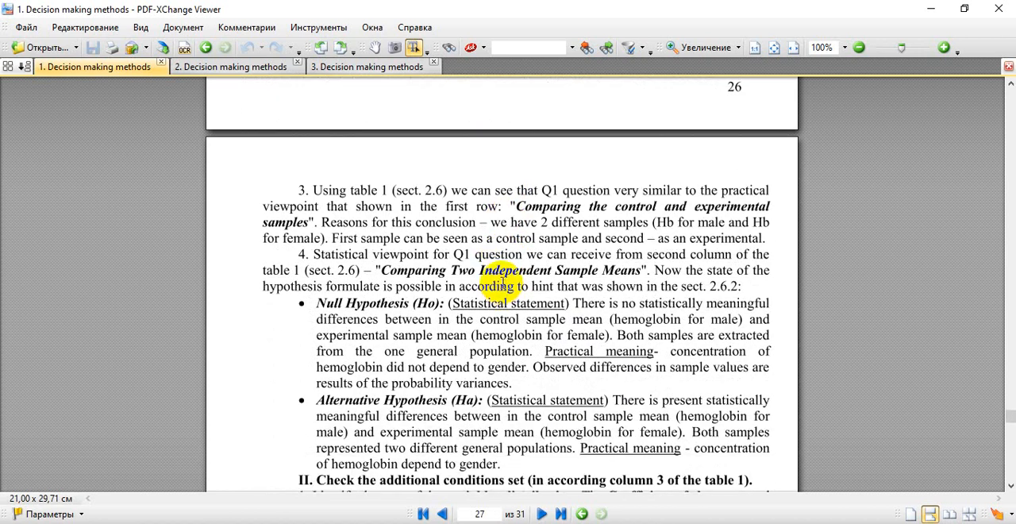
left_click_drag(478, 271, 500, 274)
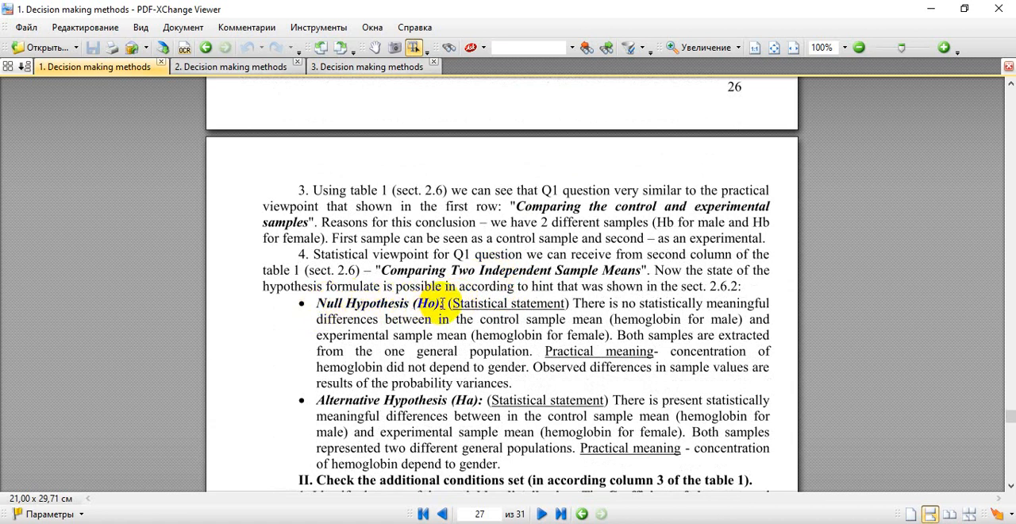
scroll(443, 303, "down", 1)
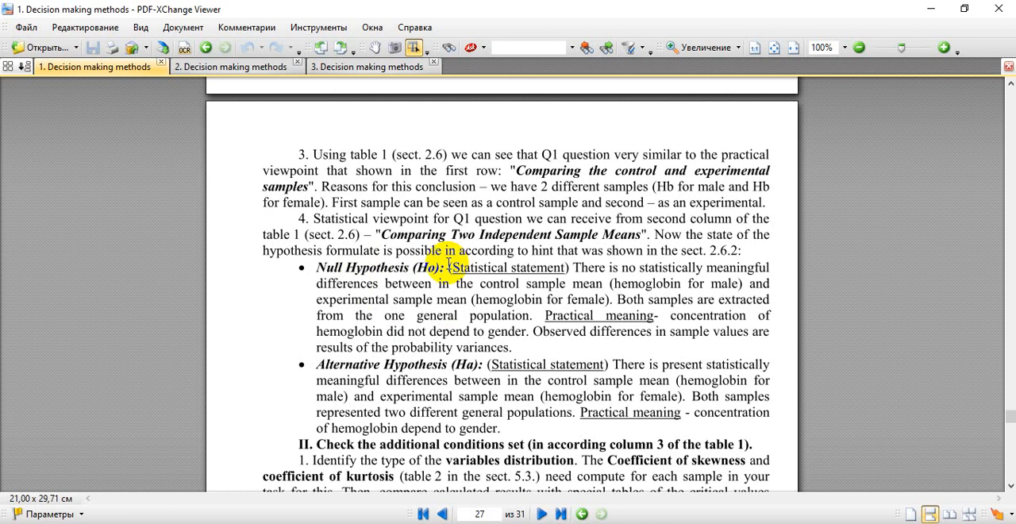
scroll(465, 283, "up", 10)
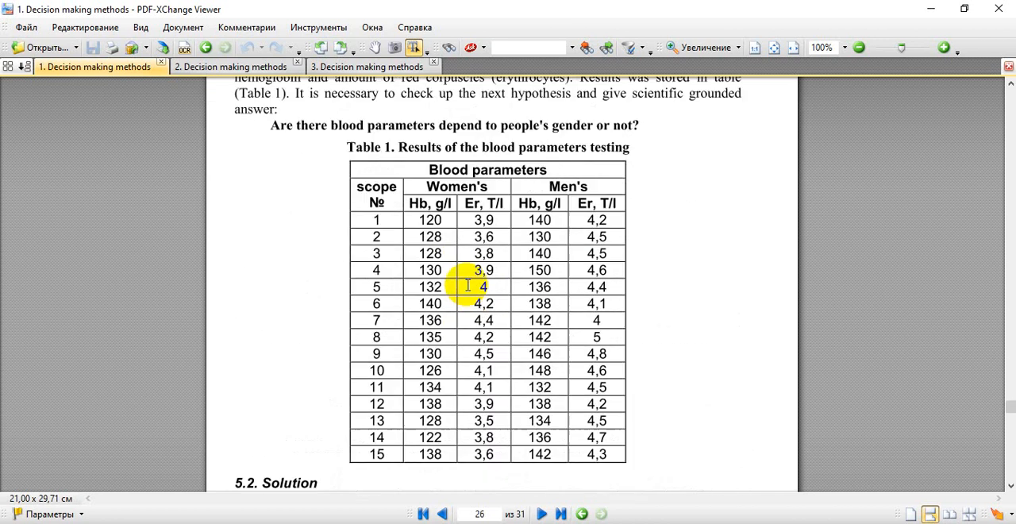
left_click_drag(430, 216, 422, 196)
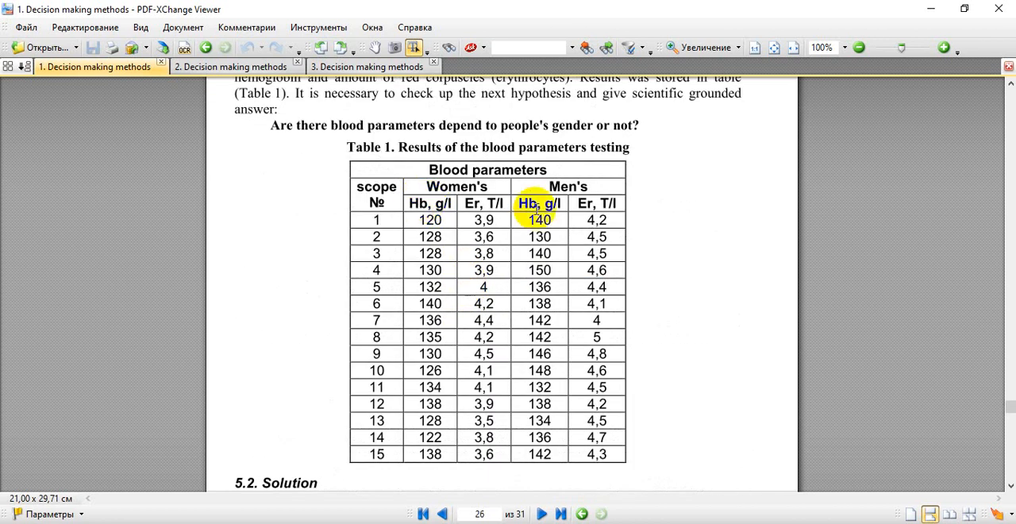
left_click_drag(537, 213, 548, 195)
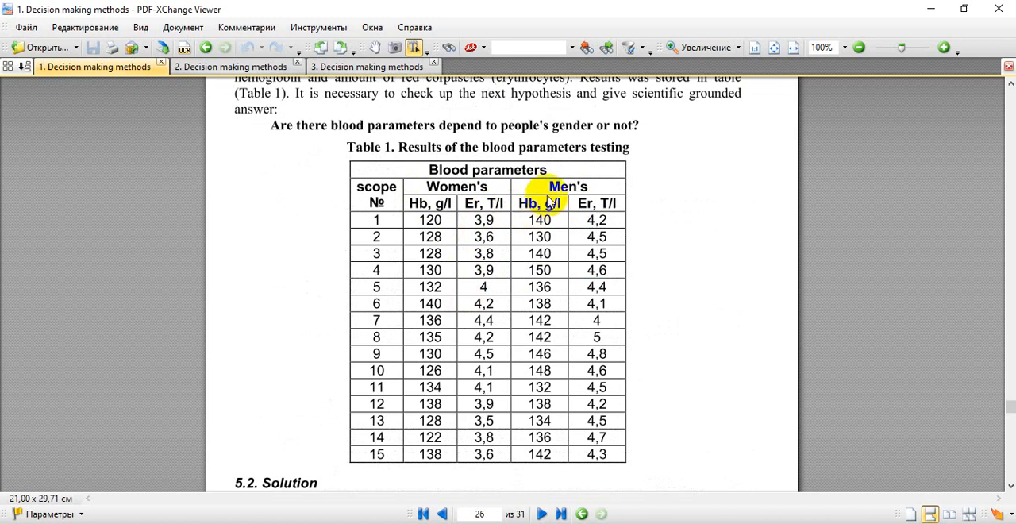
scroll(483, 310, "down", 2)
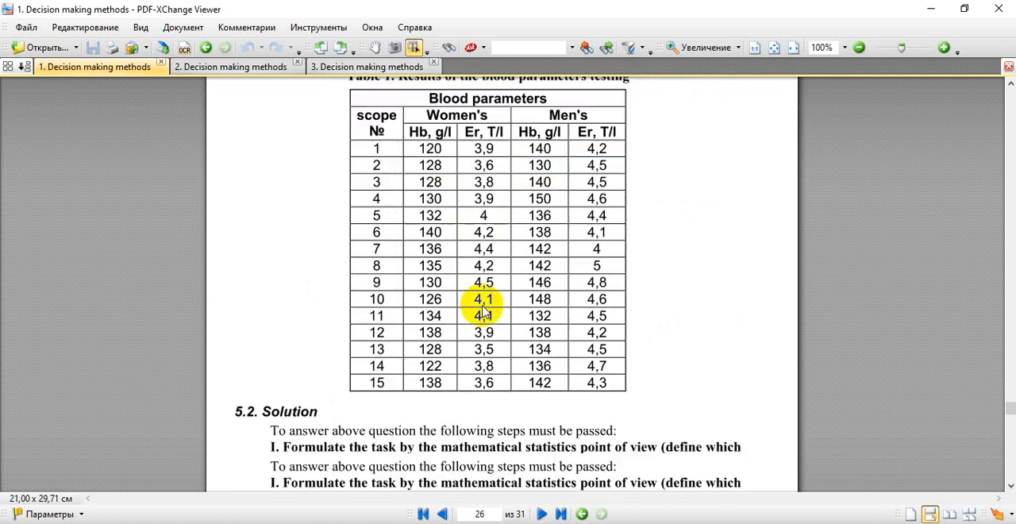
scroll(484, 309, "down", 7)
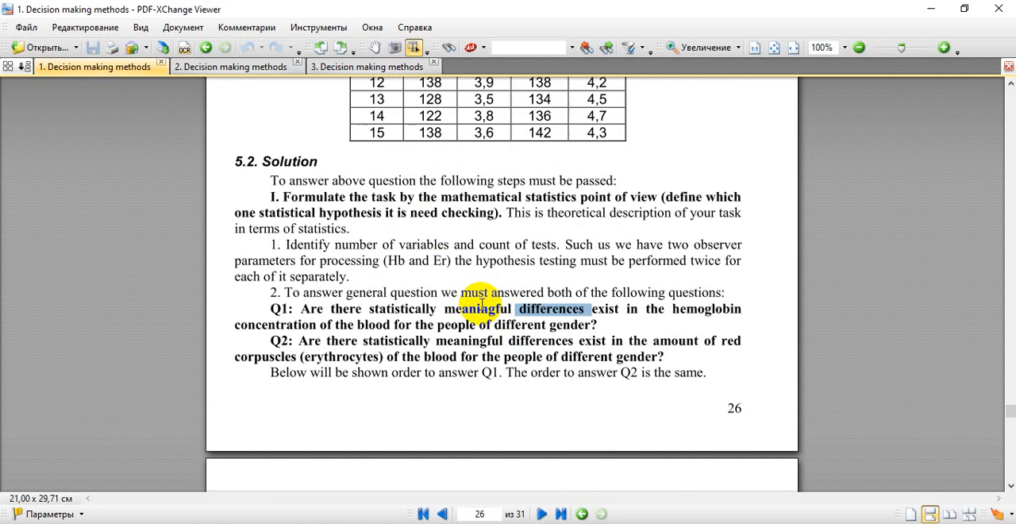
scroll(481, 310, "up", 8)
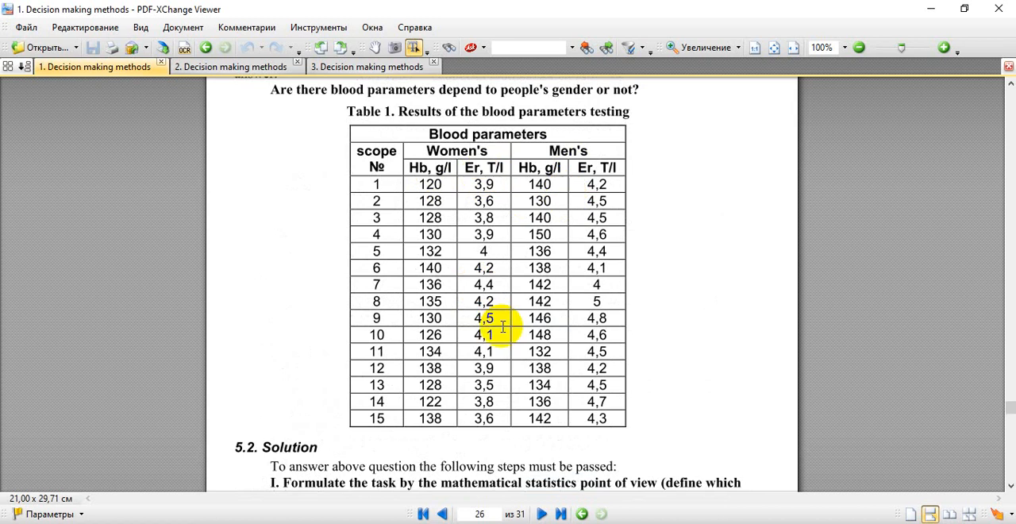
scroll(504, 327, "down", 11)
scroll(503, 326, "down", 8)
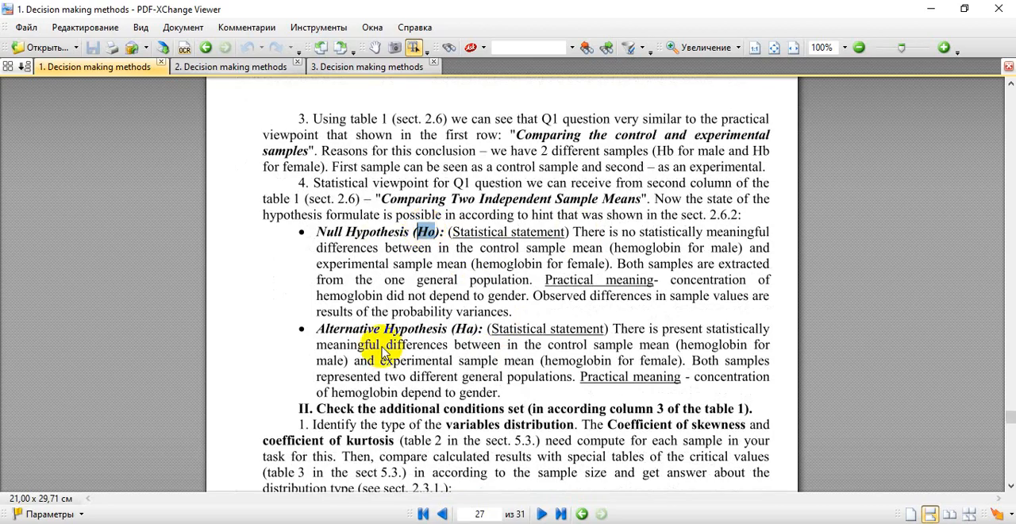
Step: Switch to Excel and enter the null hypothesis label Ho in bold in cell A26 below the table
left_click(191, 522)
scroll(170, 356, "down", 4)
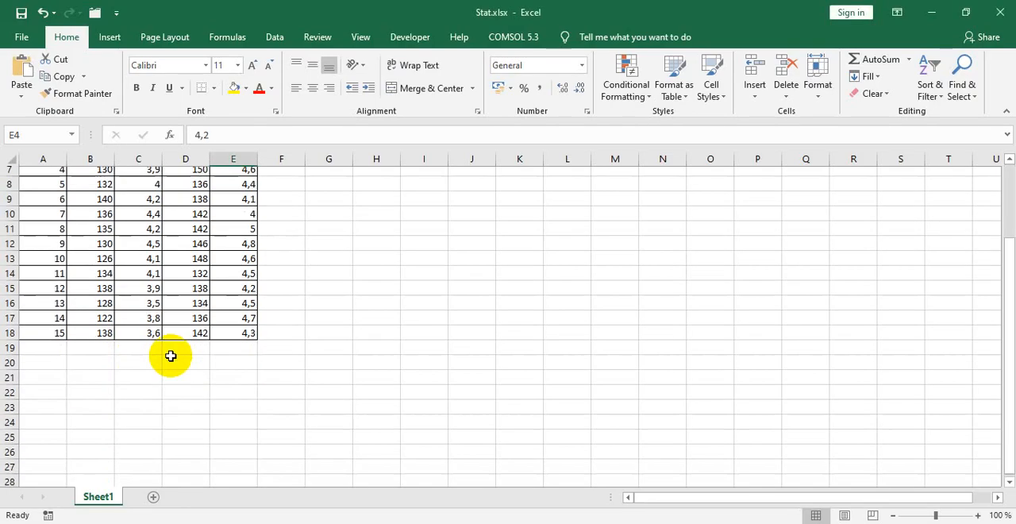
left_click(40, 372)
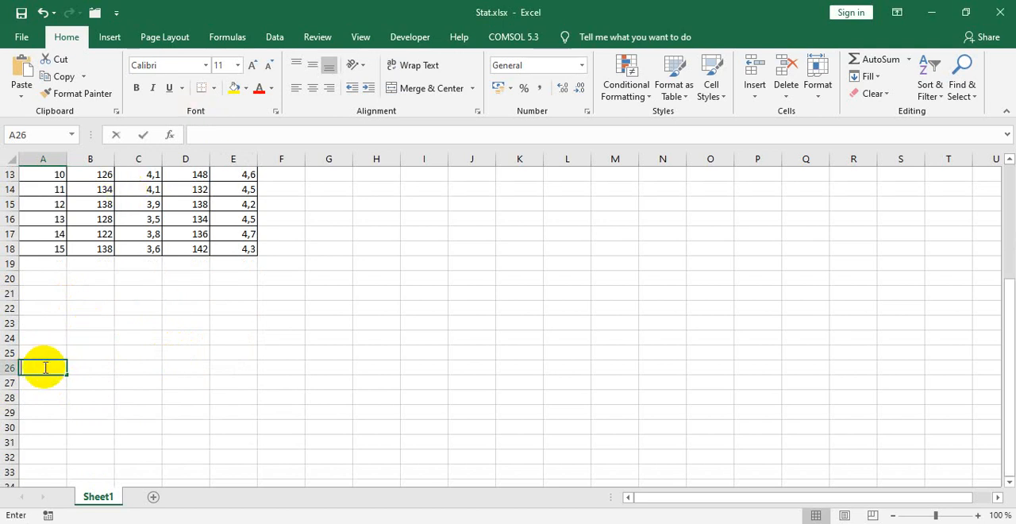
type("Ho")
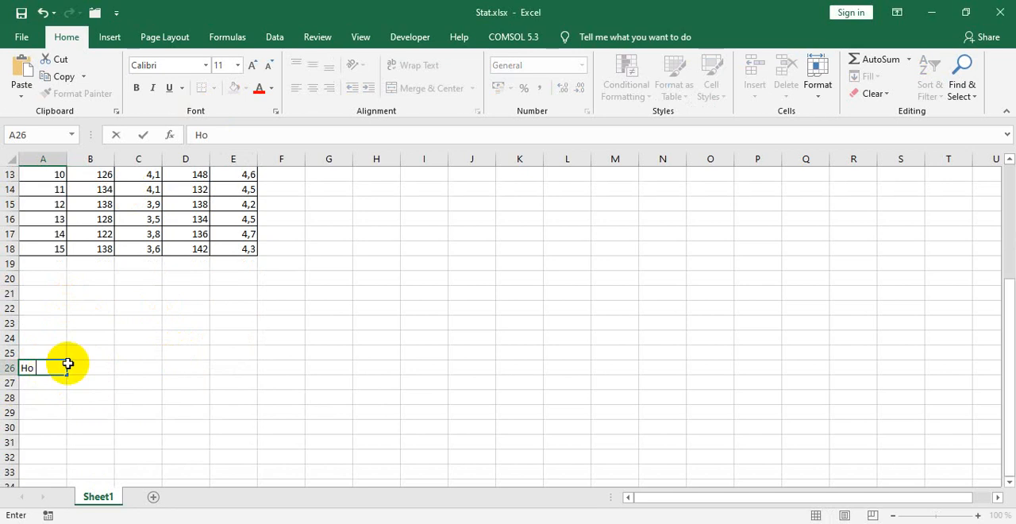
left_click(86, 369)
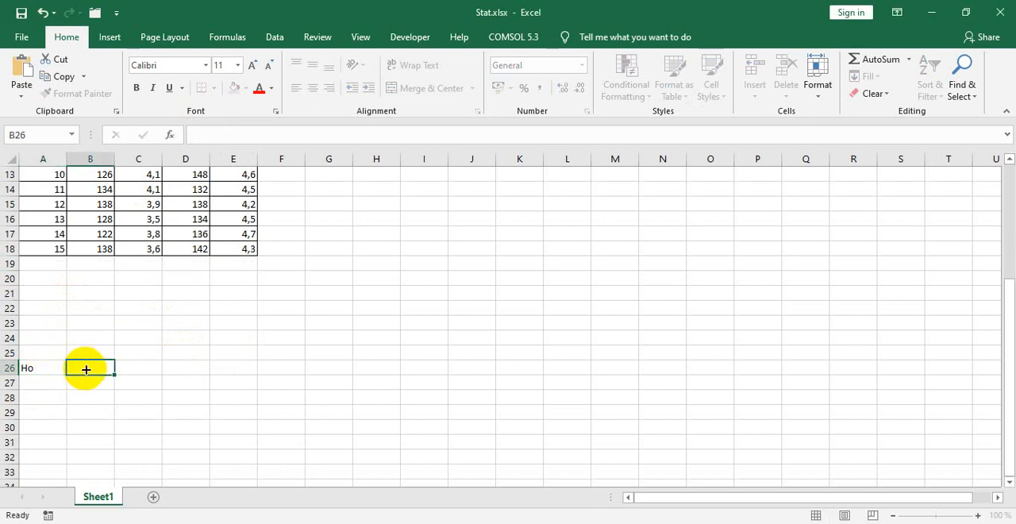
left_click(40, 367)
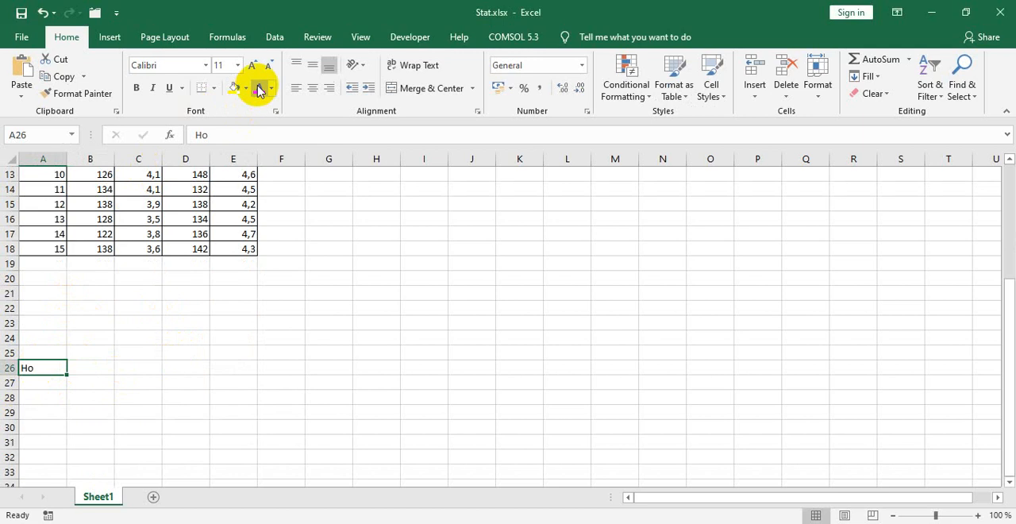
left_click(136, 87)
left_click(93, 368)
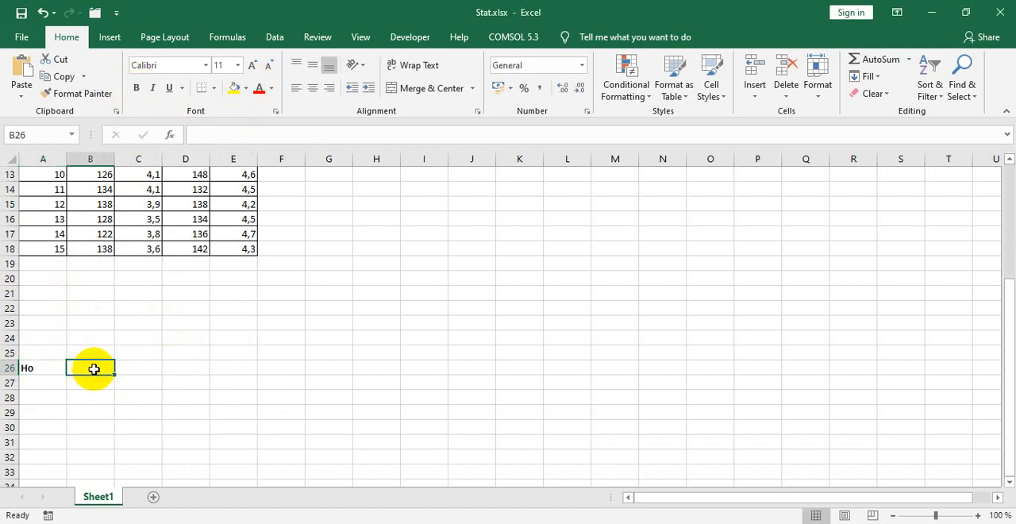
Step: Switch to the PDF in PDF-XChange Viewer and examine the statistical statement and practical meaning of the null hypothesis for Q1
key("alt+Tab")
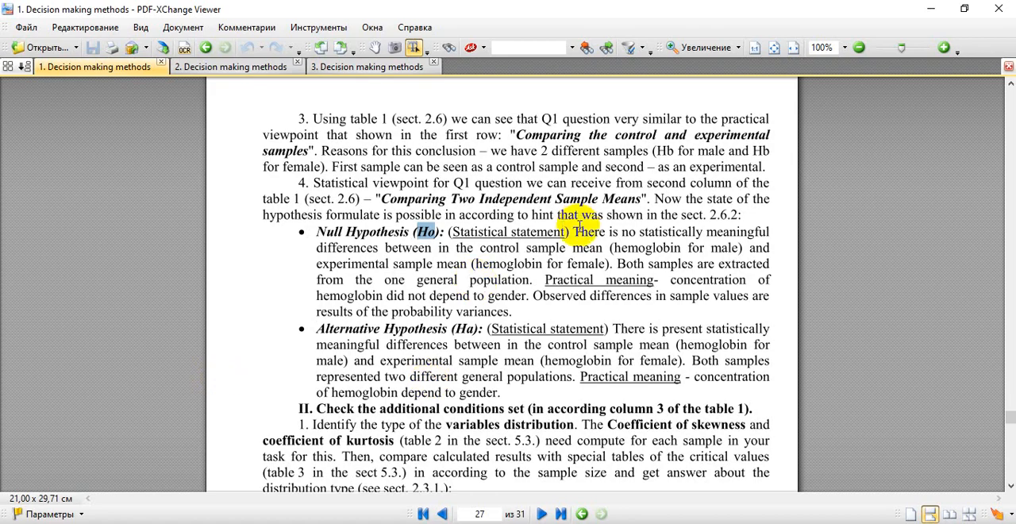
left_click_drag(572, 230, 758, 233)
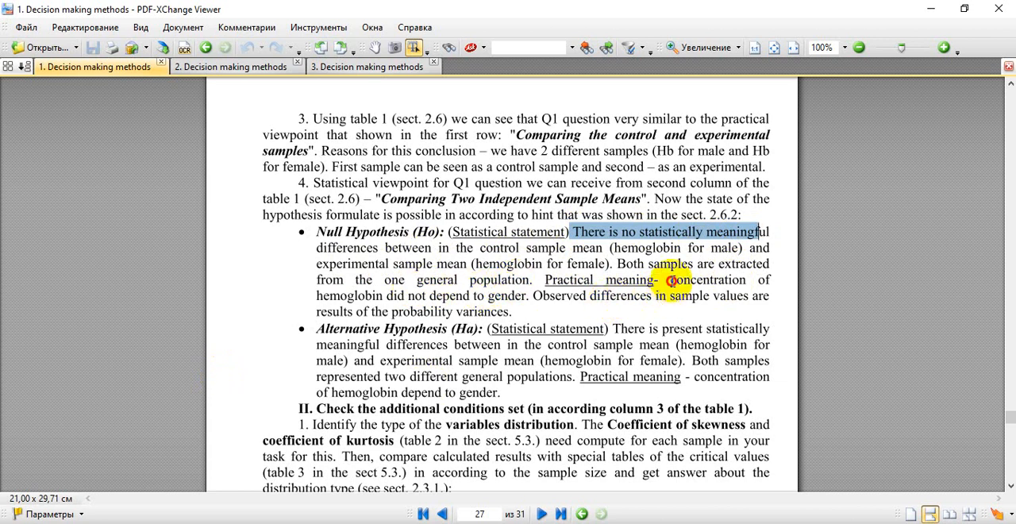
left_click(673, 281)
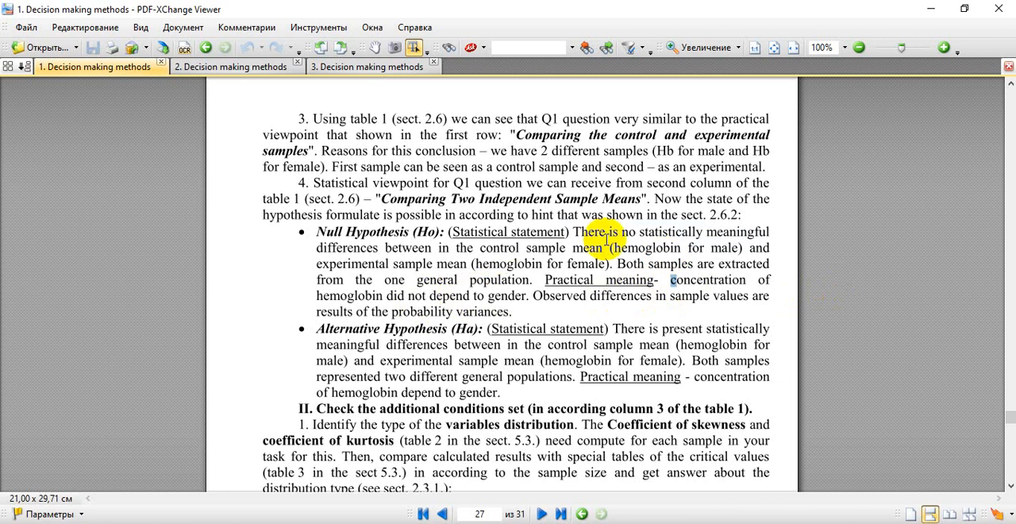
double_click(588, 231)
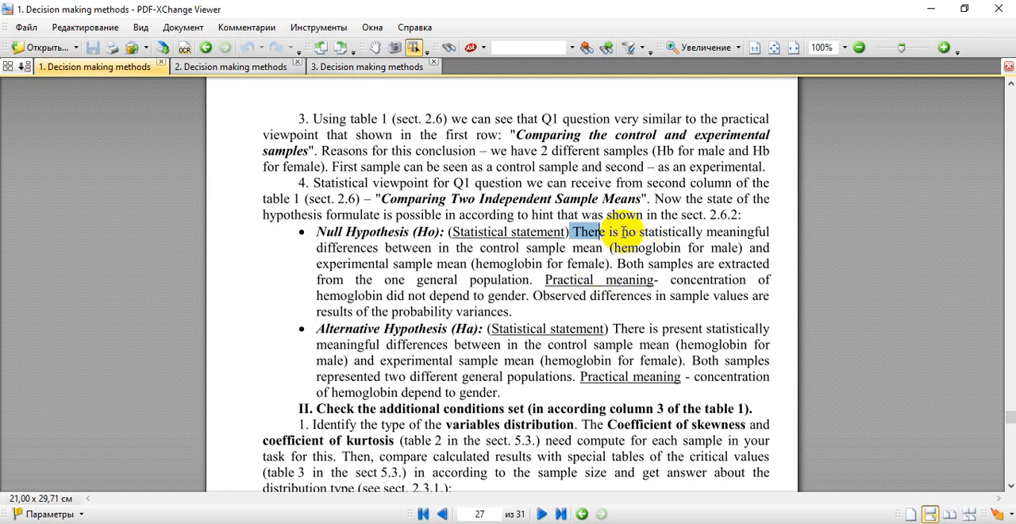
left_click_drag(582, 231, 437, 248)
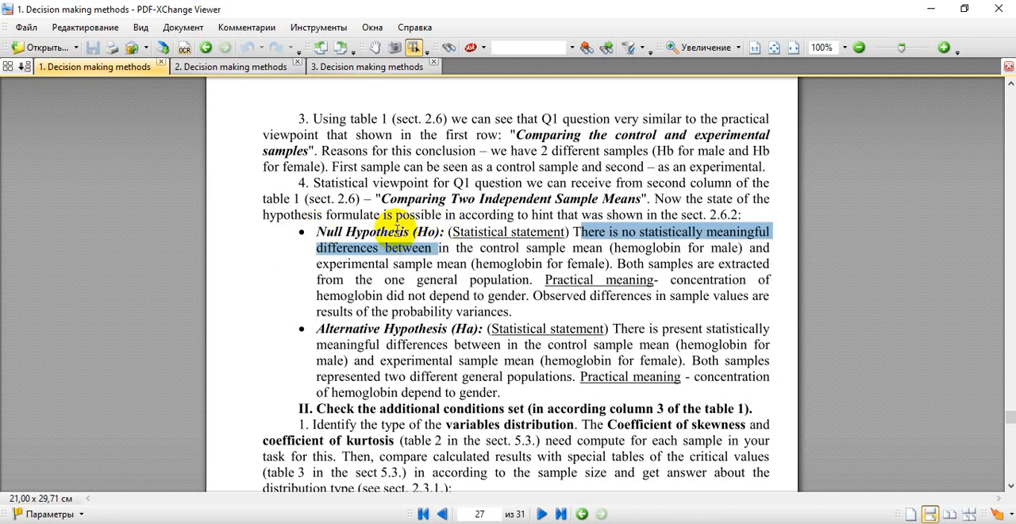
left_click(591, 232)
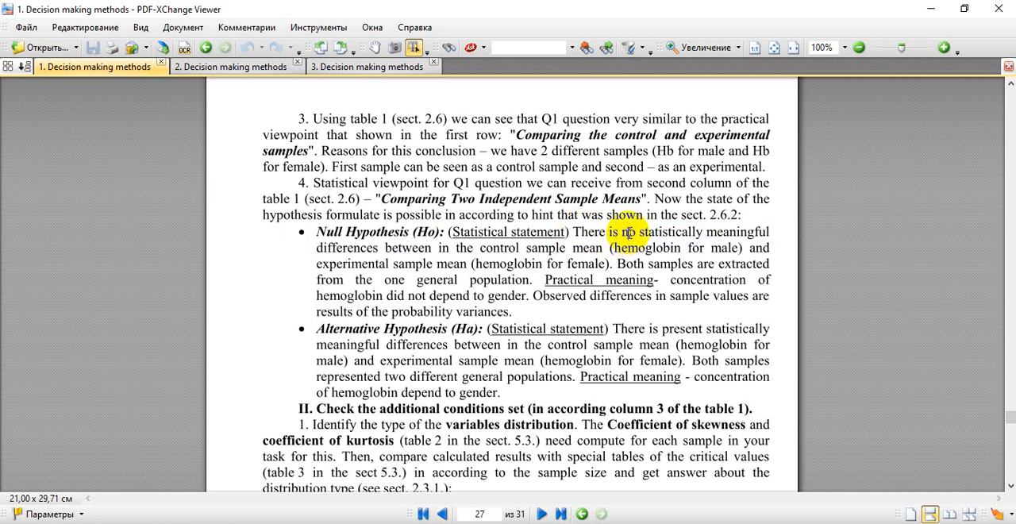
double_click(628, 232)
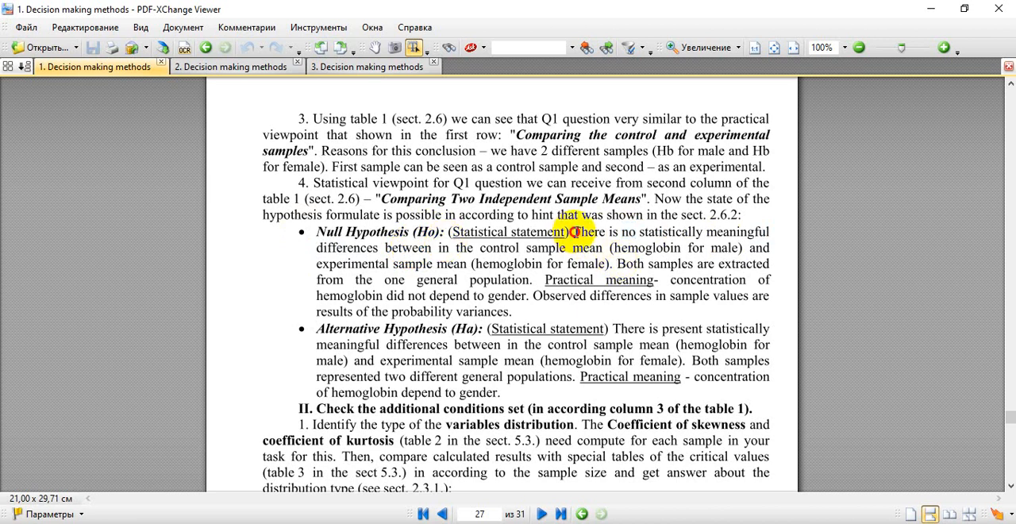
Step: Copy the null hypothesis statement from "There is no" through "experimental sample" and paste it into cell B26 in Excel
left_click_drag(573, 231, 435, 267)
key("ctrl+c")
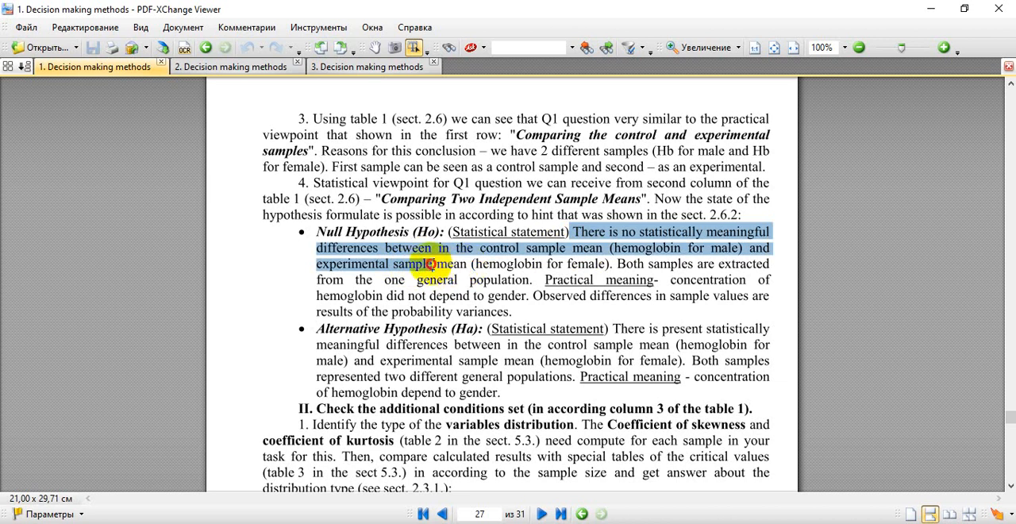
left_click(179, 523)
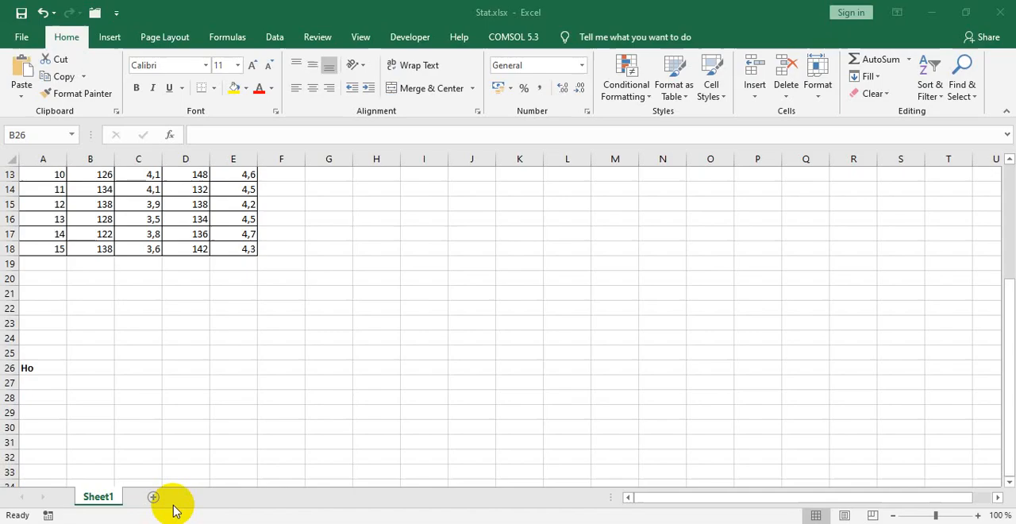
left_click(77, 370)
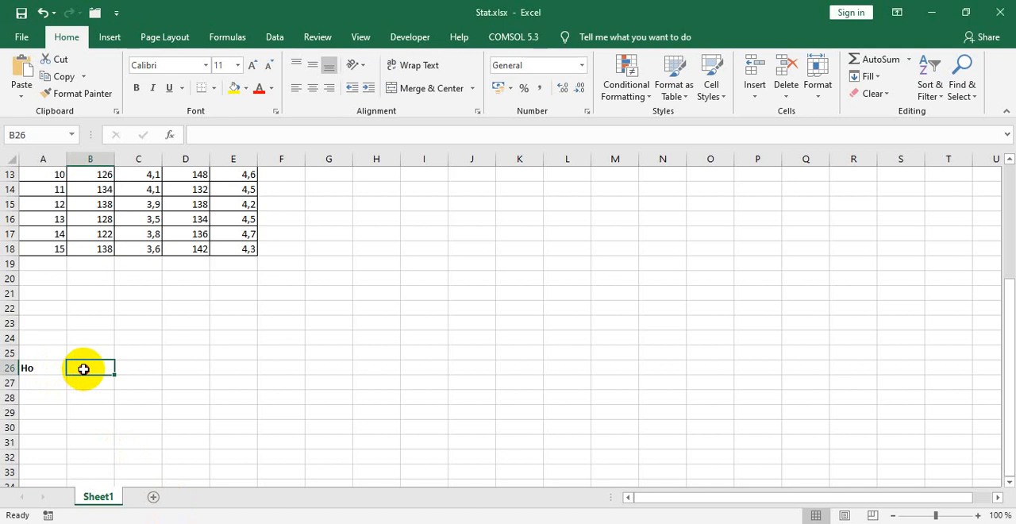
key("ctrl+v")
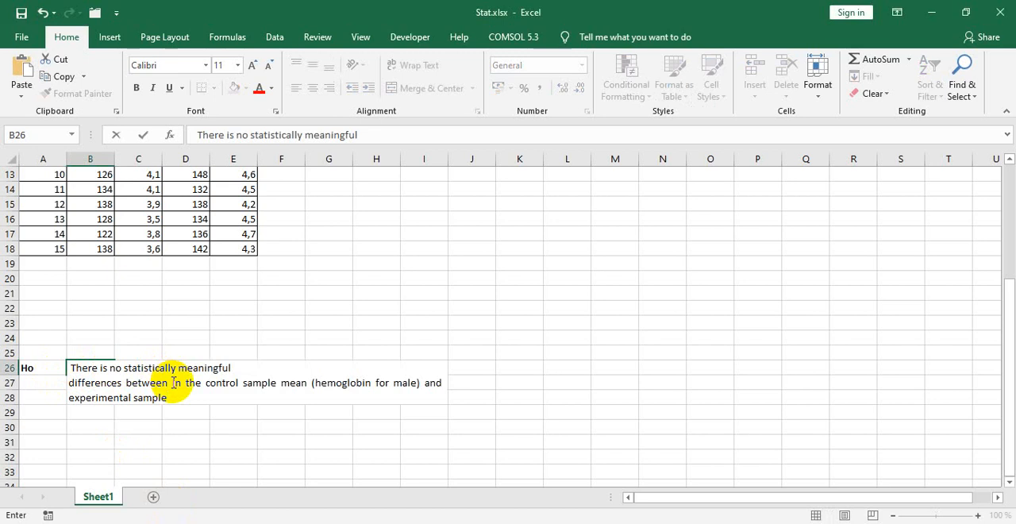
Step: Remove "in the control", "mean" and "(hemoglobin for male)" from the statement in B26 and append "ssets" to its end
left_click_drag(172, 382, 237, 385)
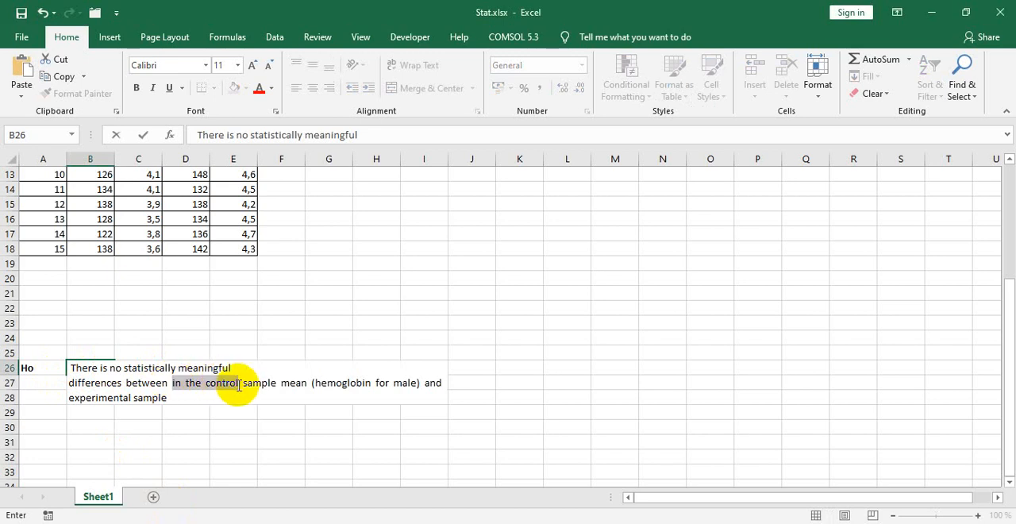
key("Delete")
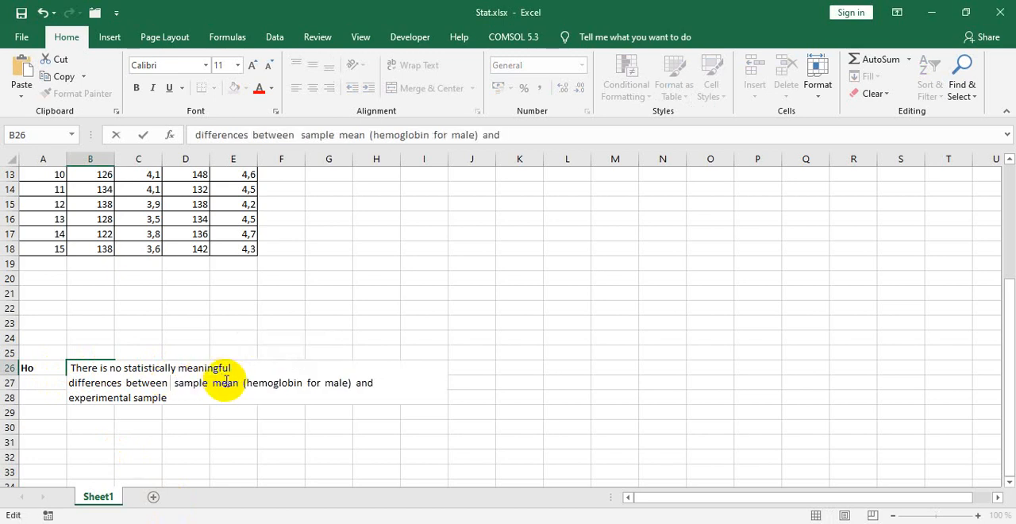
double_click(225, 381)
key("Delete")
key("Delete")
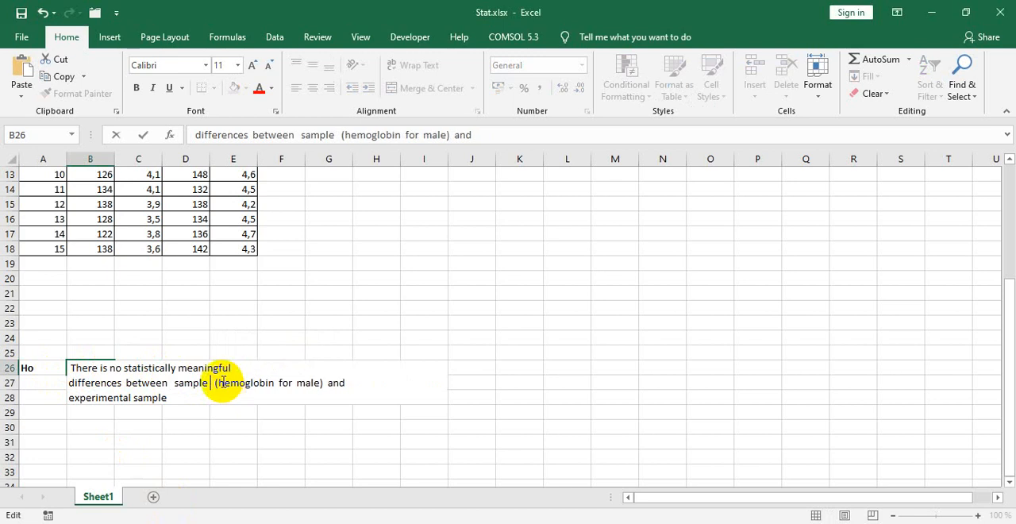
left_click_drag(213, 383, 324, 382)
key("Delete")
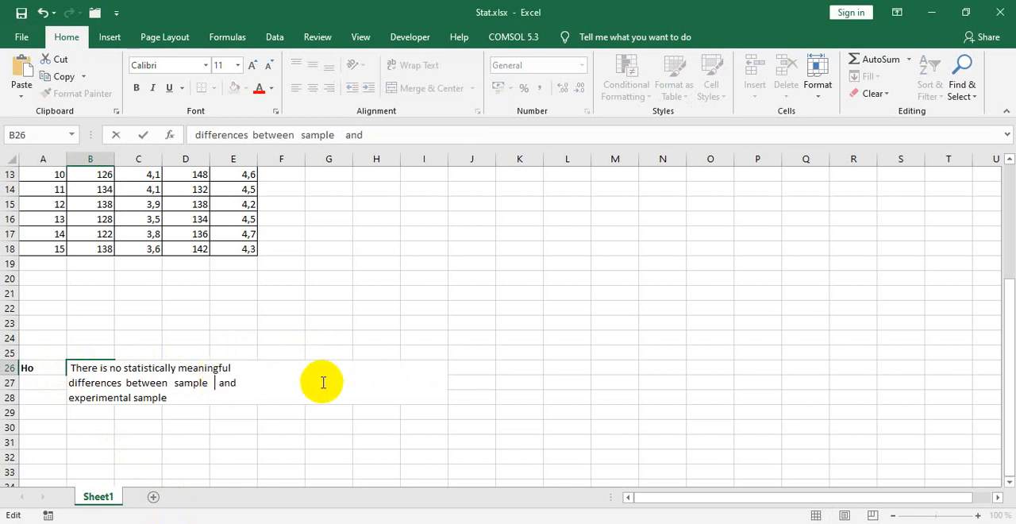
key("BackSpace")
key("BackSpace")
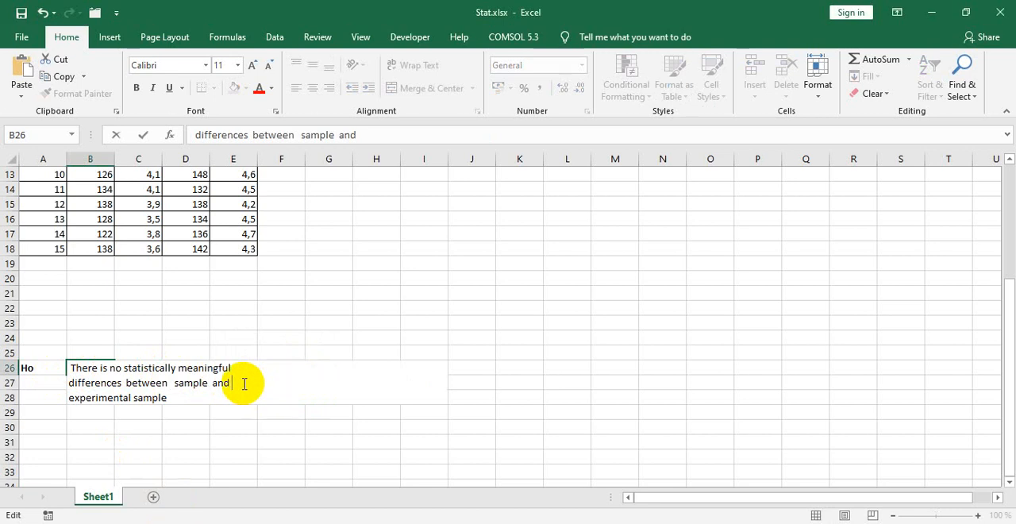
left_click(231, 393)
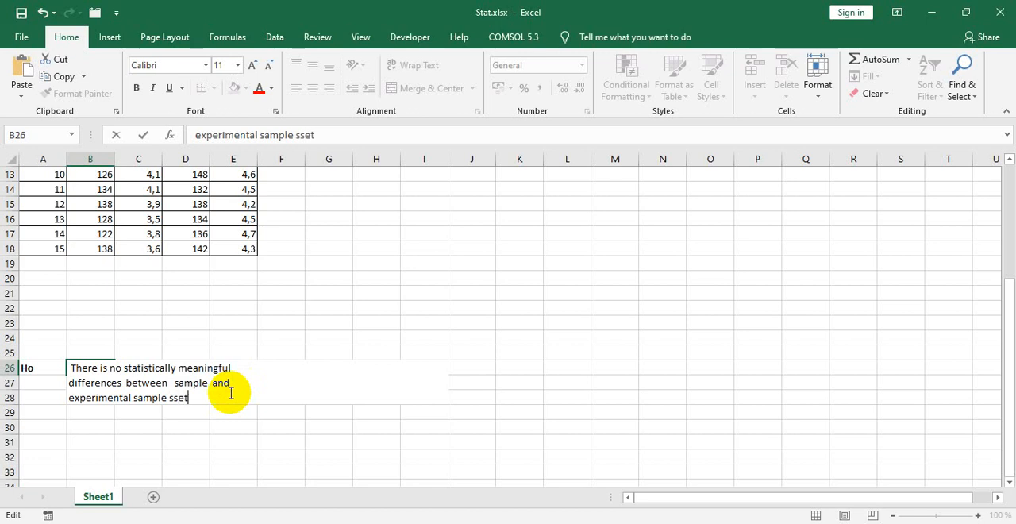
key("BackSpace")
key("Return")
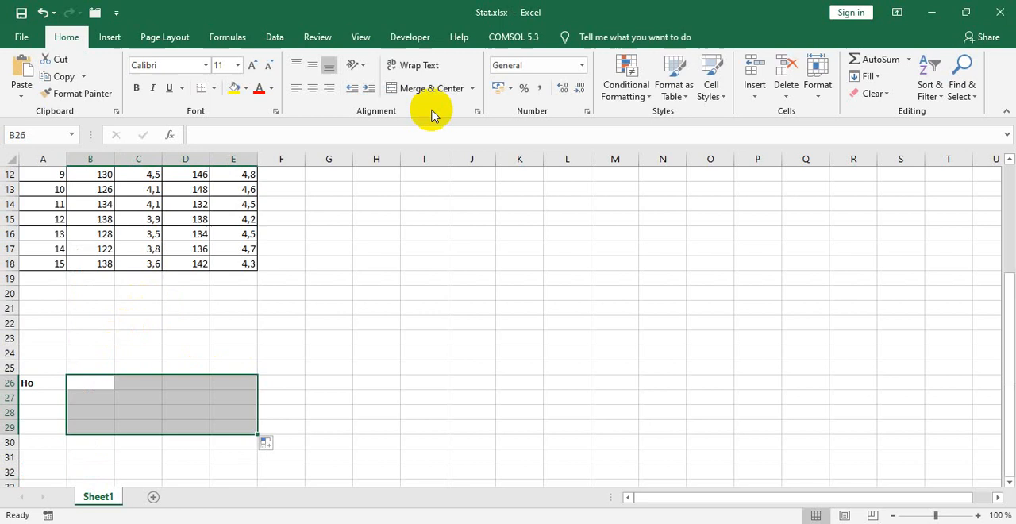
Step: Merge and center B26:E29 and place the null hypothesis statement in the merged cell without its leading space
left_click(428, 90)
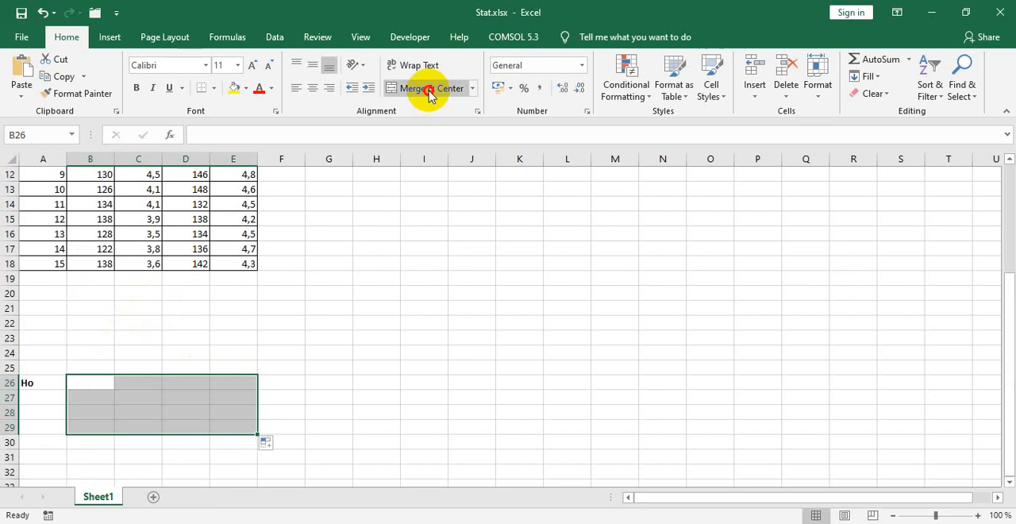
double_click(136, 407)
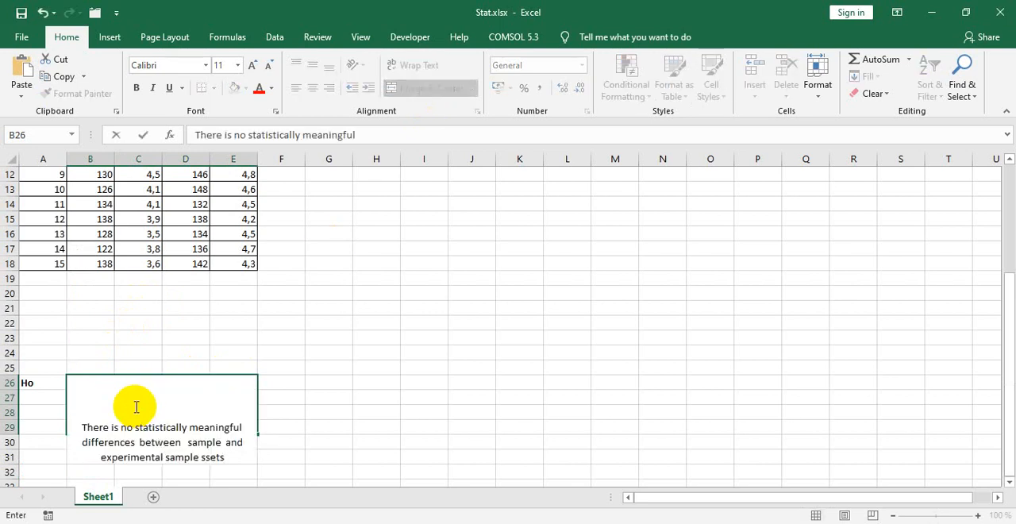
key("Return")
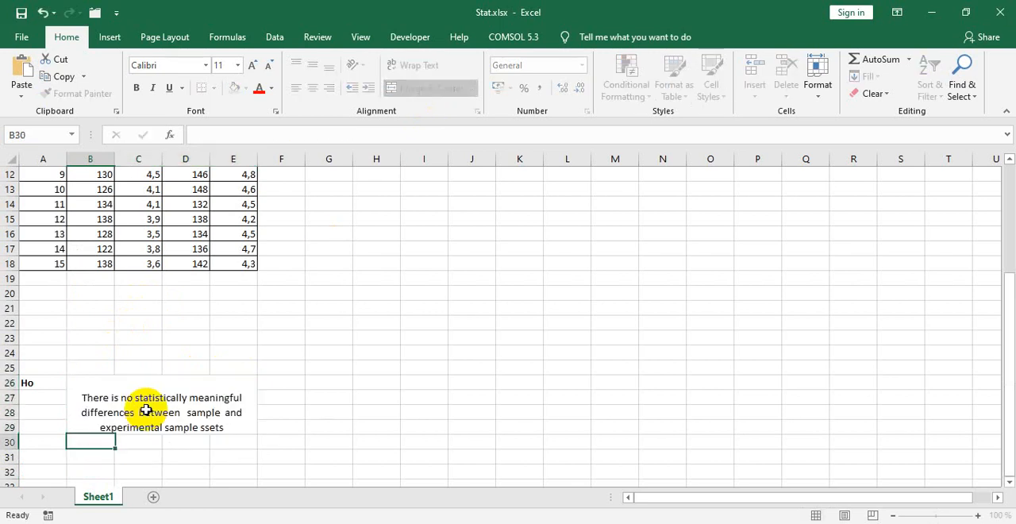
left_click(96, 397)
double_click(86, 398)
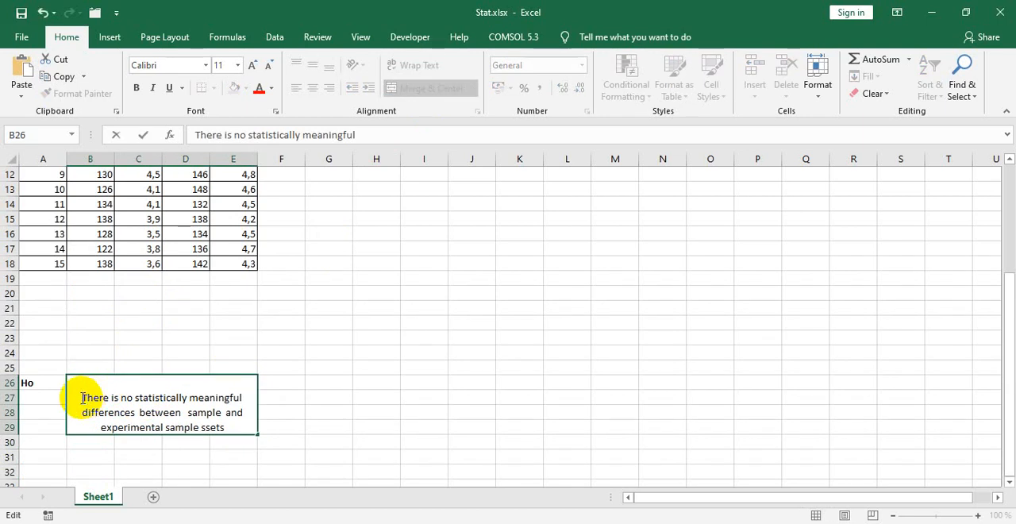
key("Return")
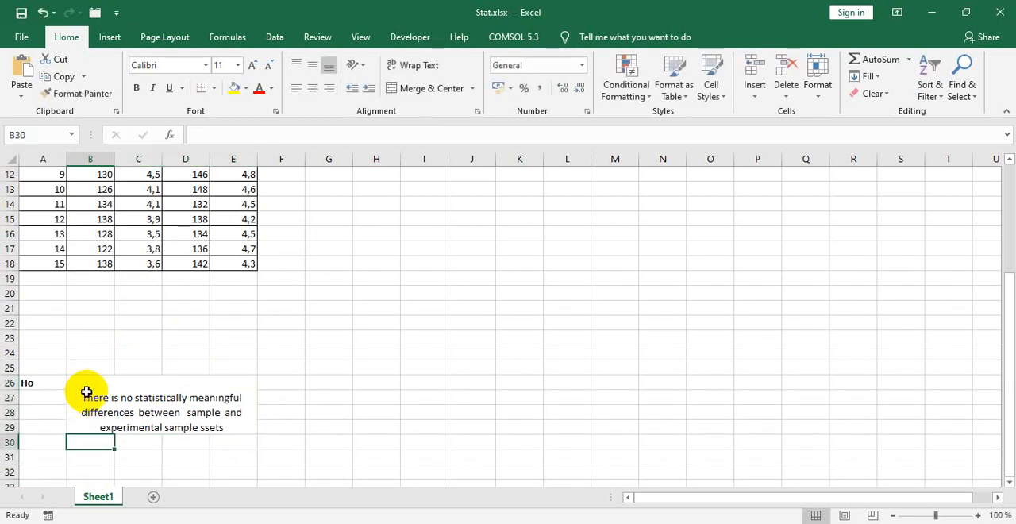
Step: Check the alternative hypothesis label in the PDF and enter Ha in bold in cell A30 of the Excel sheet
scroll(86, 392, "down", 1)
left_click(58, 397)
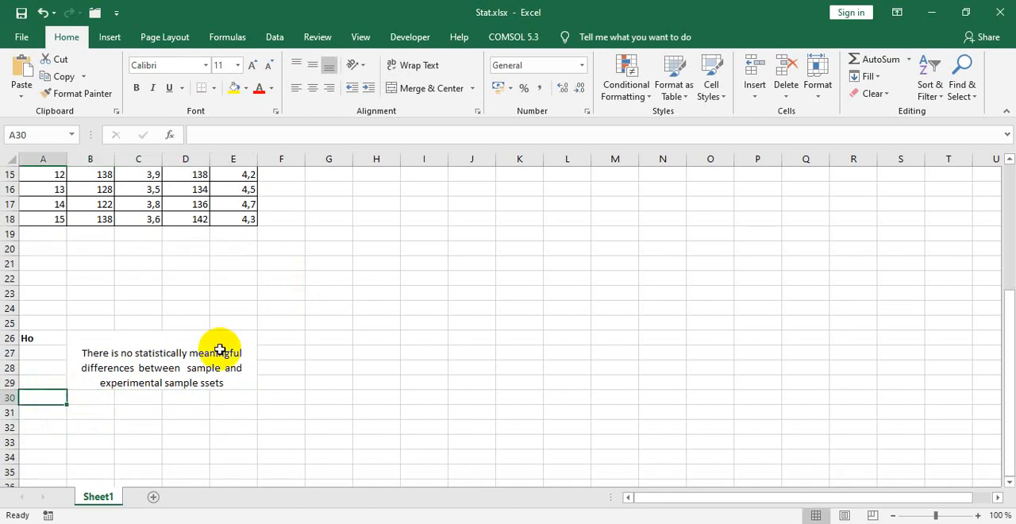
key("alt+Tab")
scroll(468, 323, "down", 1)
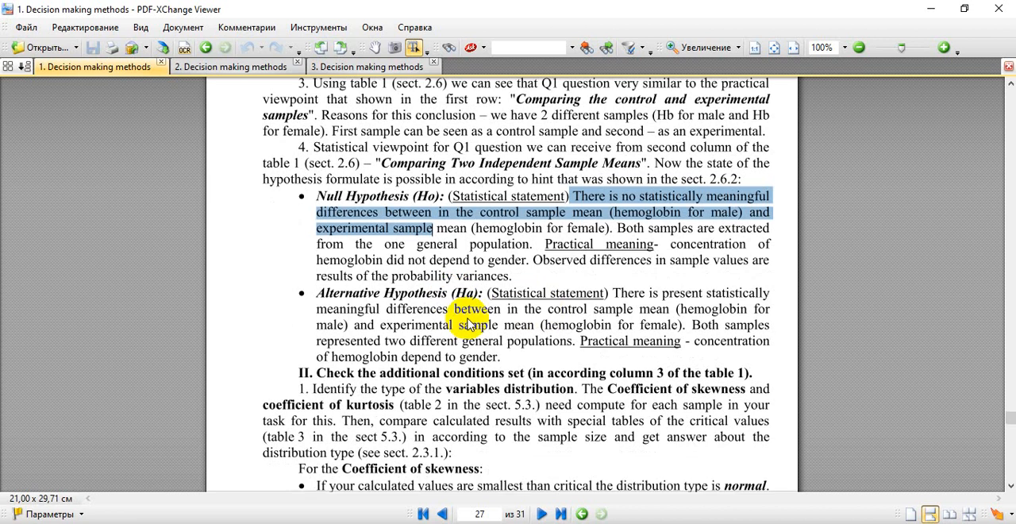
double_click(465, 293)
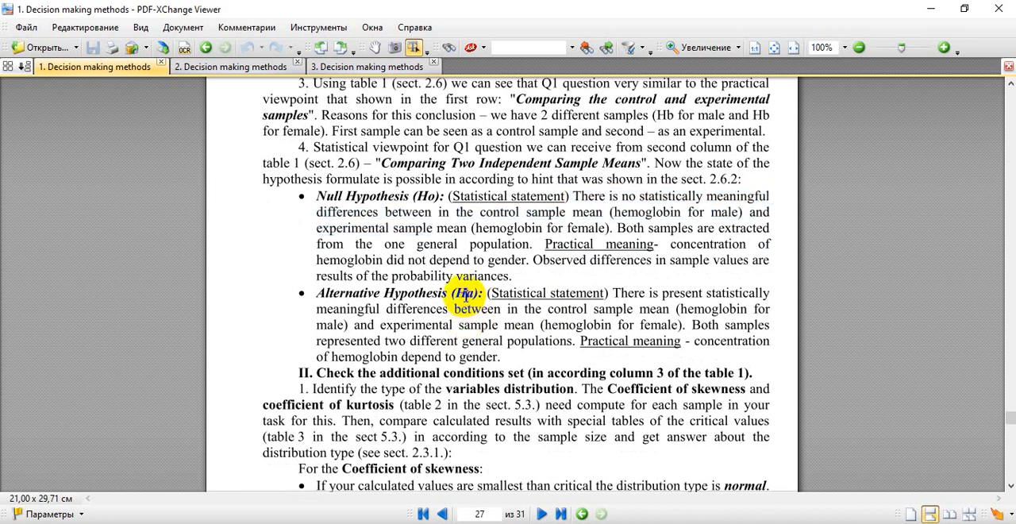
key("alt+Tab")
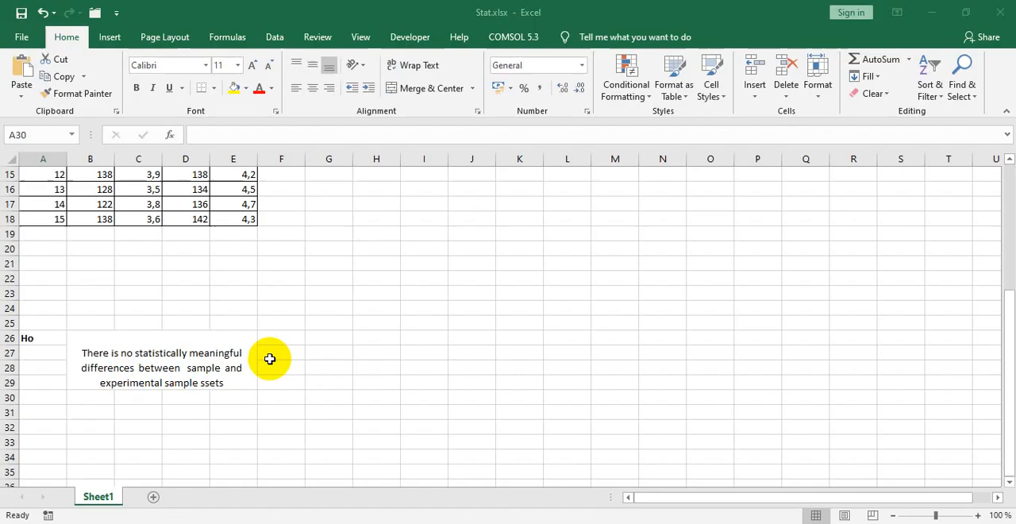
type("Ha")
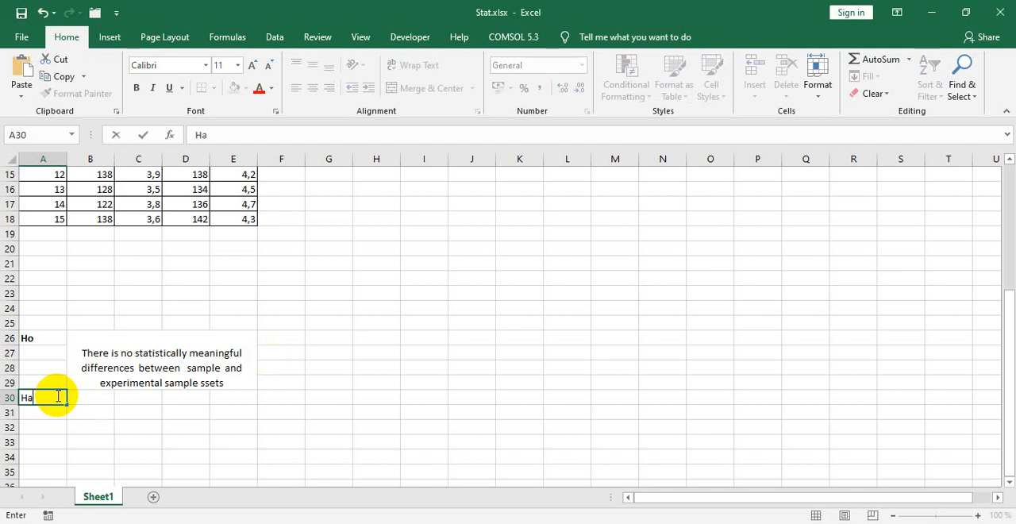
left_click(43, 397)
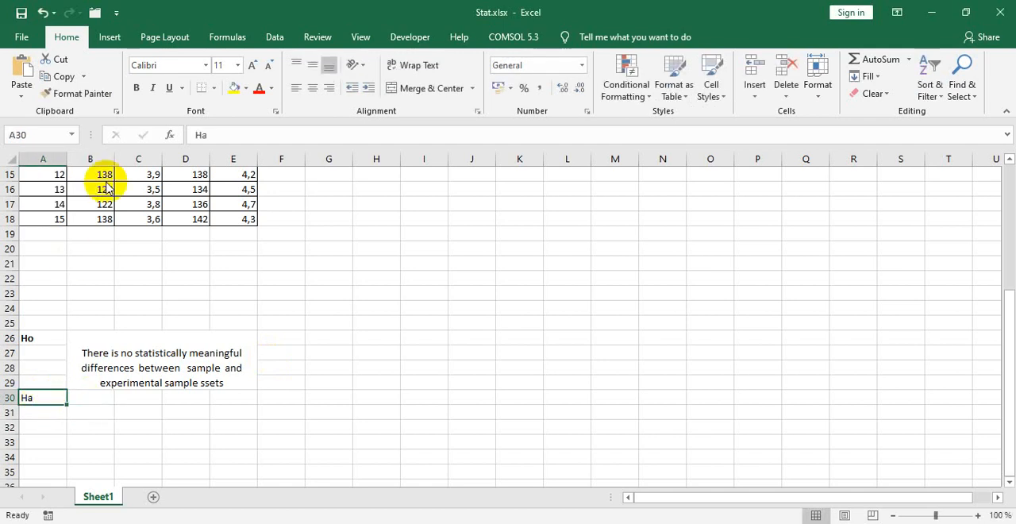
left_click(136, 88)
Step: Merge and center B30:E33 and enter "There is present statistically meaningful differences between sample and experimental sample sets" from the PDF's alternative hypothesis
left_click(97, 400)
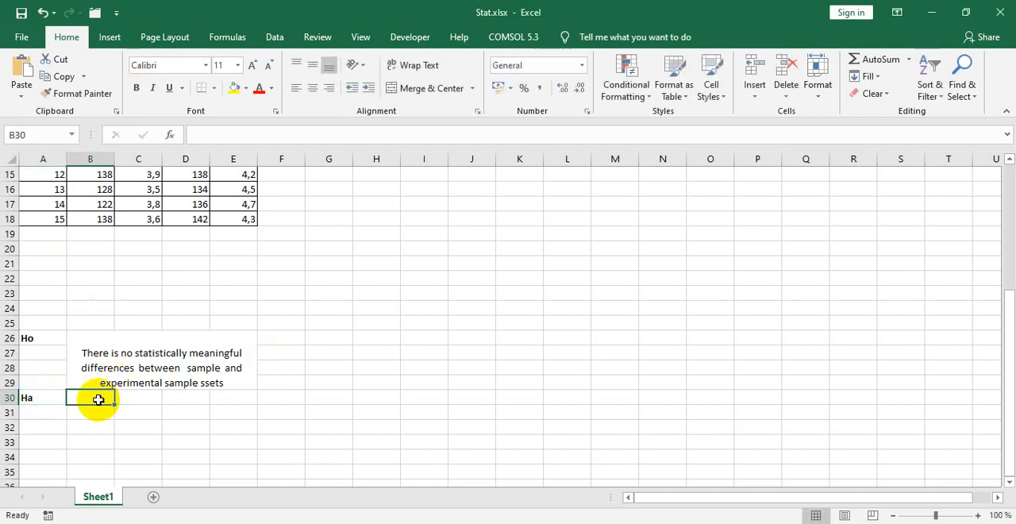
left_click_drag(96, 399, 240, 439)
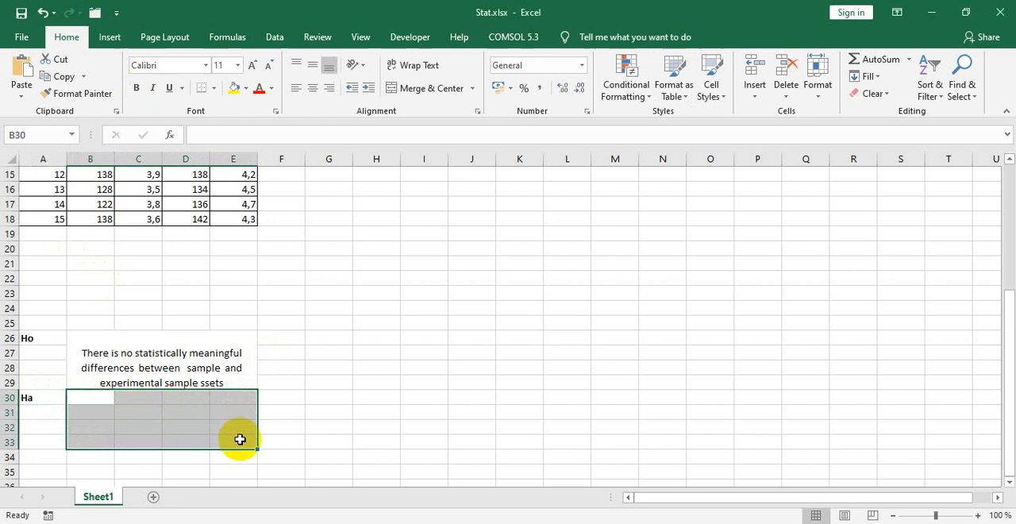
left_click(389, 87)
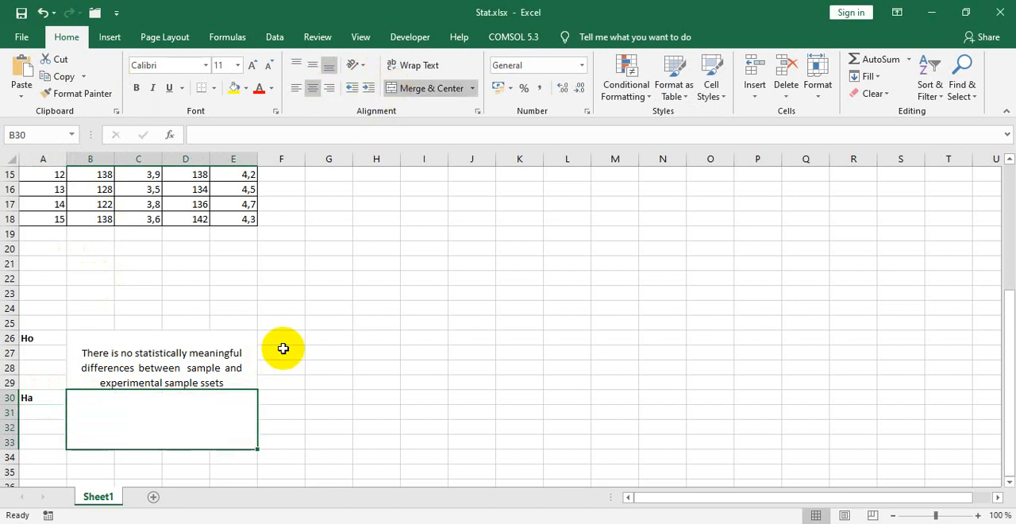
key("alt+Tab")
scroll(584, 373, "down", 1)
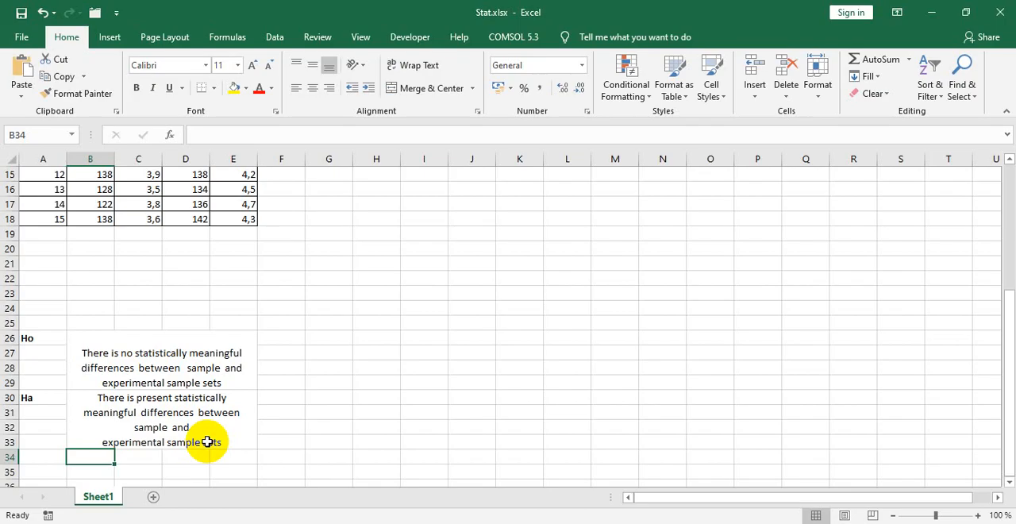
Step: Compare the Ho statement in B26:E29 with the Ha statement in B30:E33
scroll(62, 411, "up", 1)
scroll(59, 425, "down", 1)
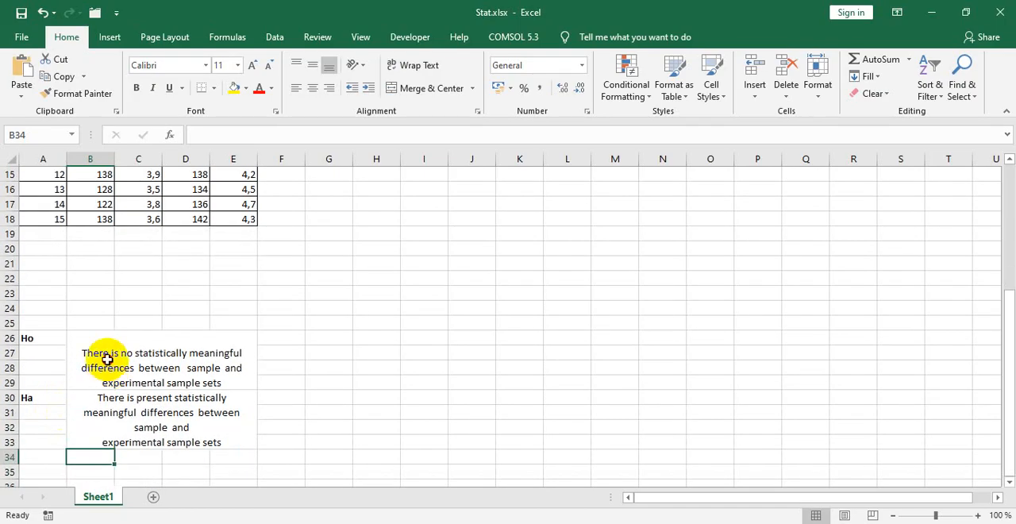
left_click(106, 357)
left_click(131, 419)
left_click(130, 367)
left_click(128, 411)
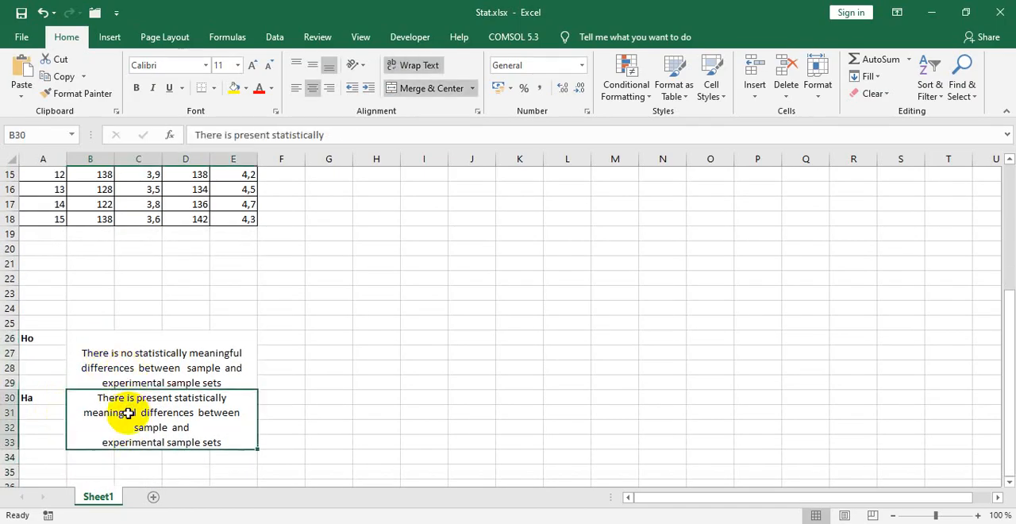
Step: Switch to the PDF and read the section II conditions for identifying the variables' distribution by skewness and kurtosis
scroll(158, 394, "up", 2)
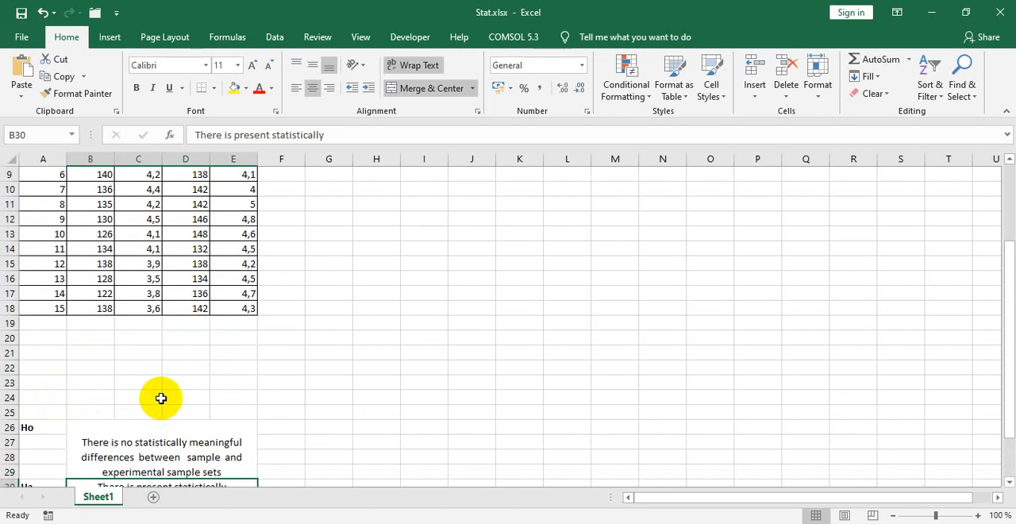
key("alt+Tab")
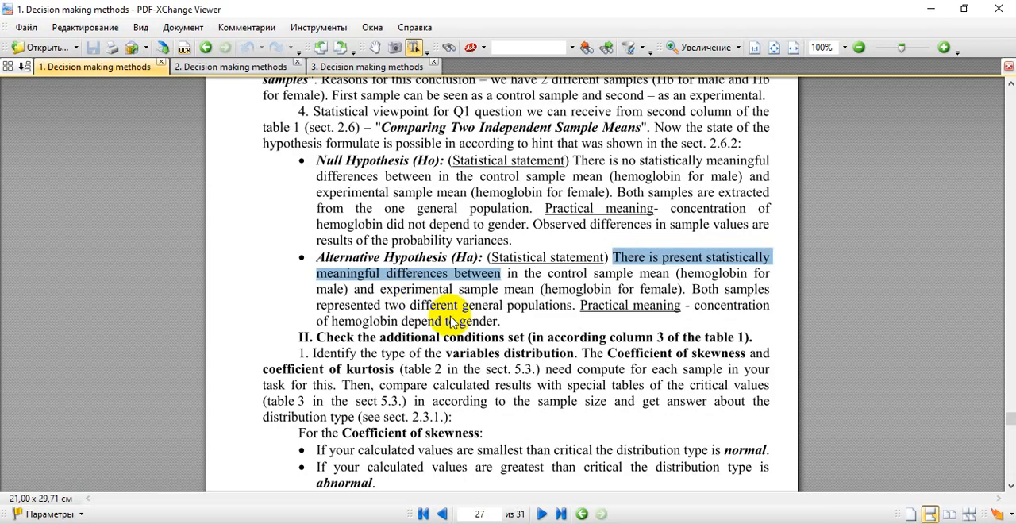
scroll(450, 320, "down", 2)
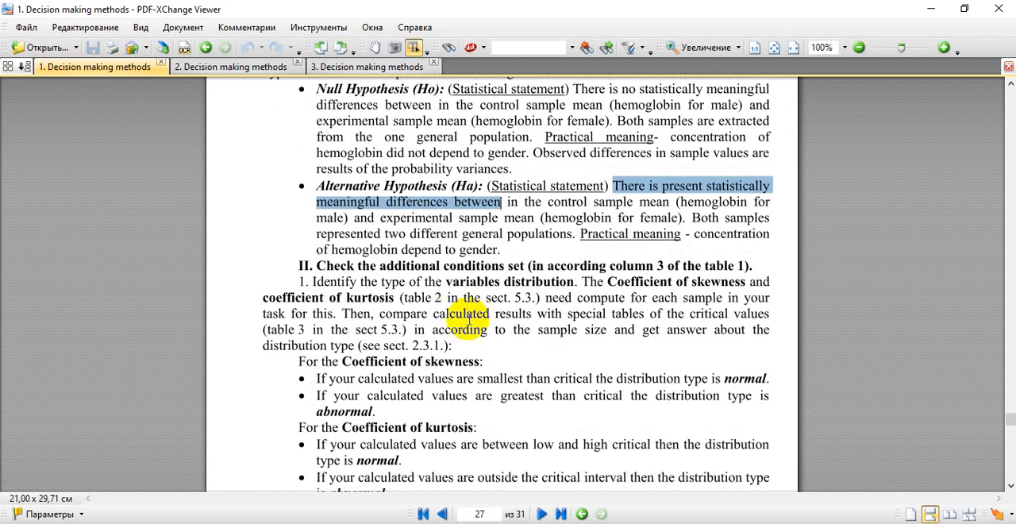
scroll(469, 318, "down", 1)
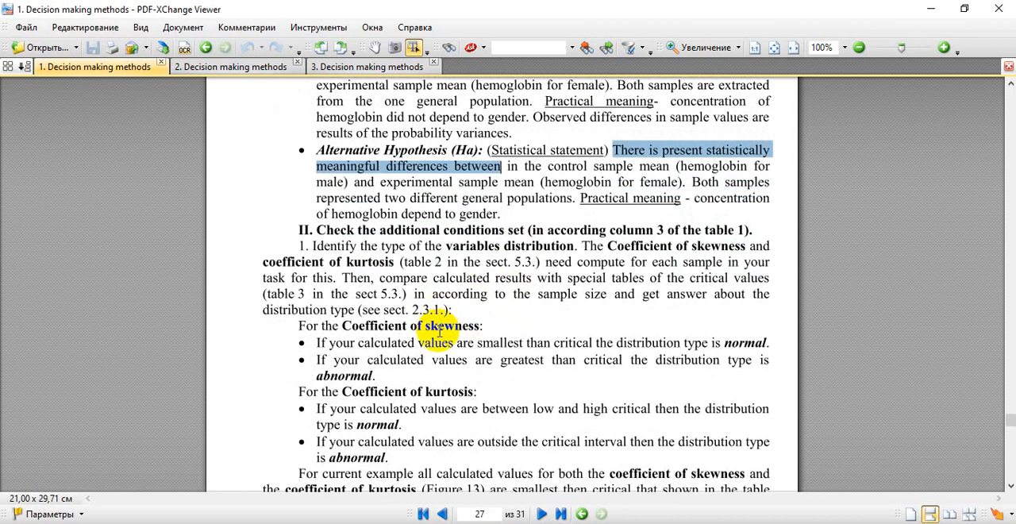
scroll(429, 341, "down", 2)
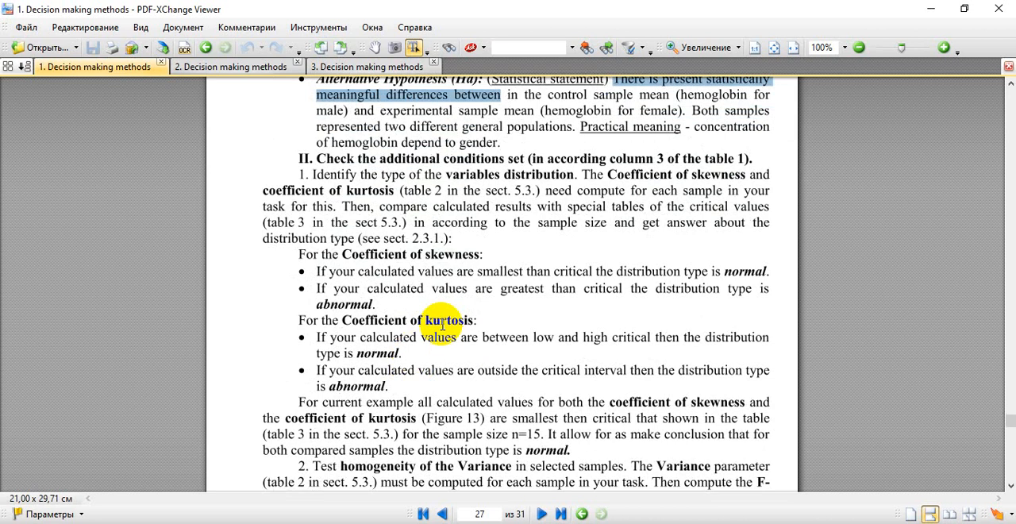
Step: Switch to Excel and examine the women's and men's Hb and Er sample columns in the blood parameters table
key("alt+Tab")
scroll(205, 290, "up", 3)
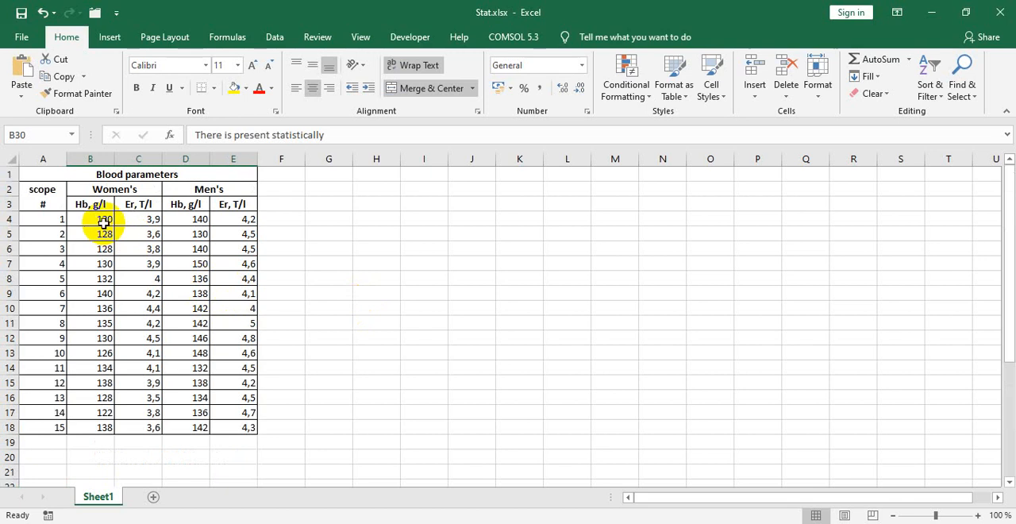
left_click_drag(103, 219, 100, 427)
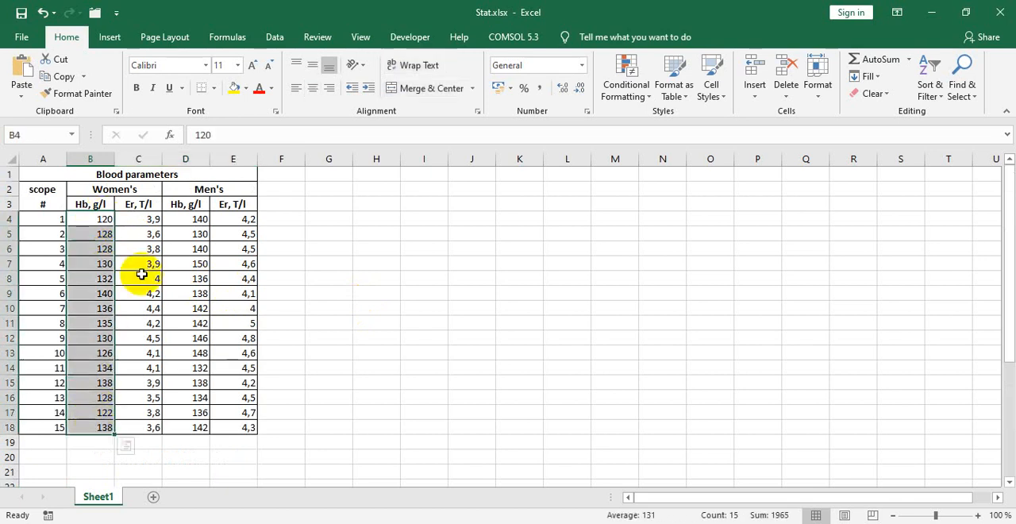
left_click_drag(140, 220, 181, 338)
left_click_drag(198, 221, 192, 270)
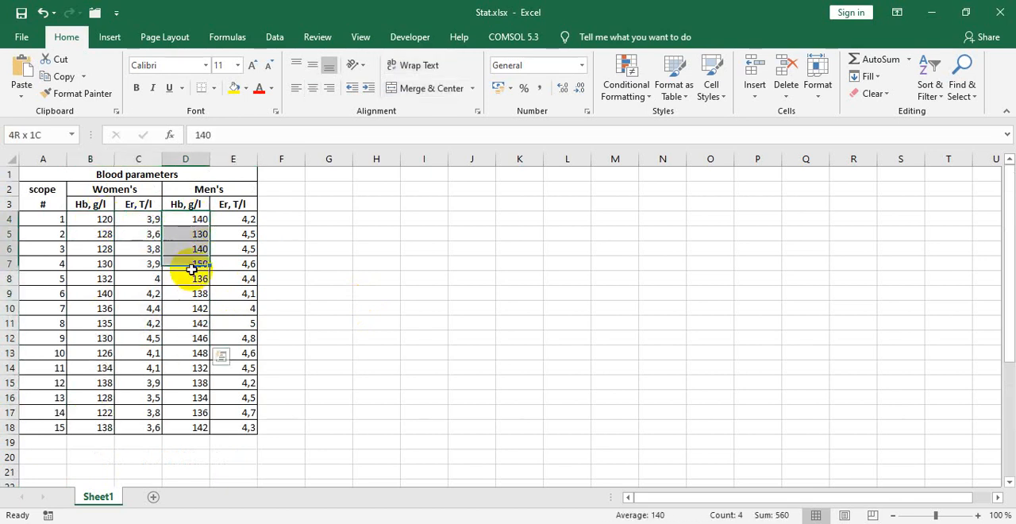
left_click_drag(246, 220, 228, 293)
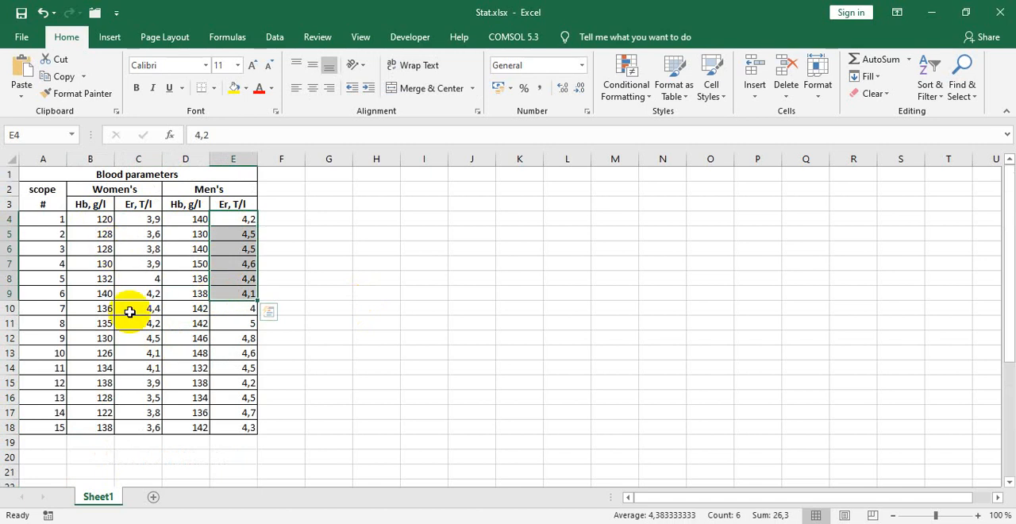
left_click(103, 248)
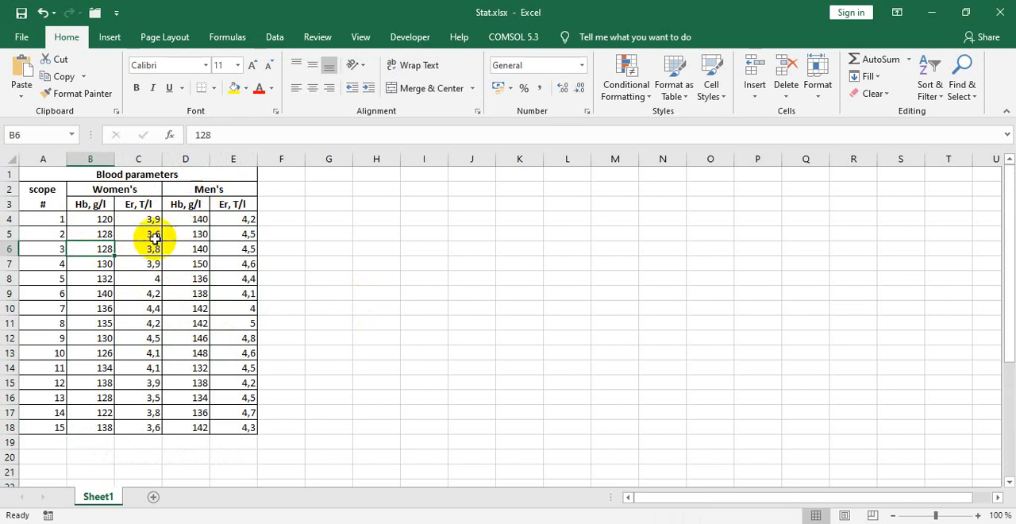
left_click(101, 219)
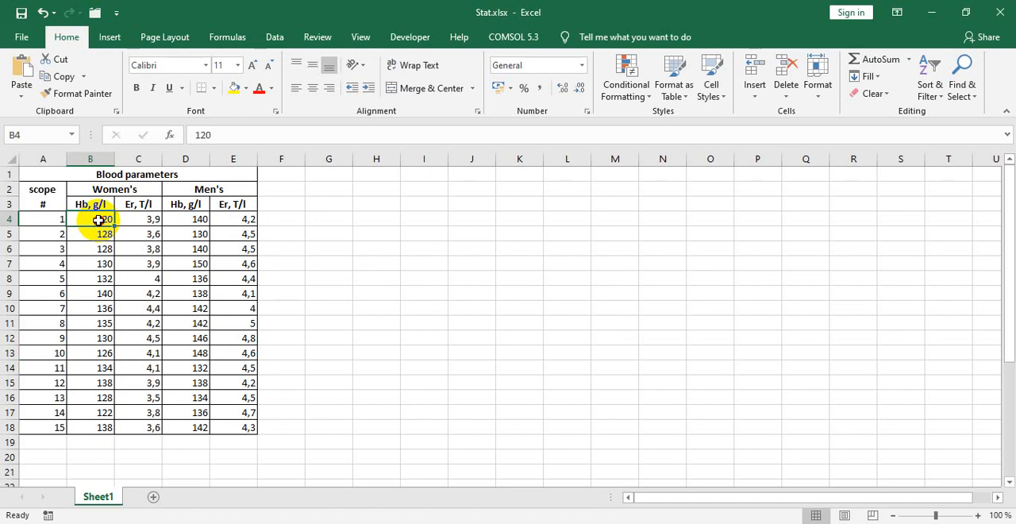
left_click_drag(97, 219, 82, 430)
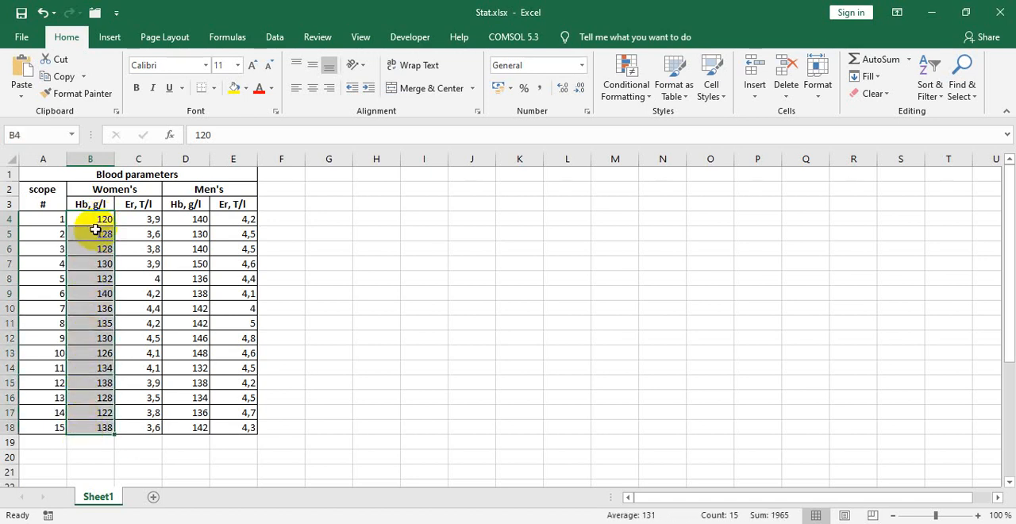
left_click(96, 223)
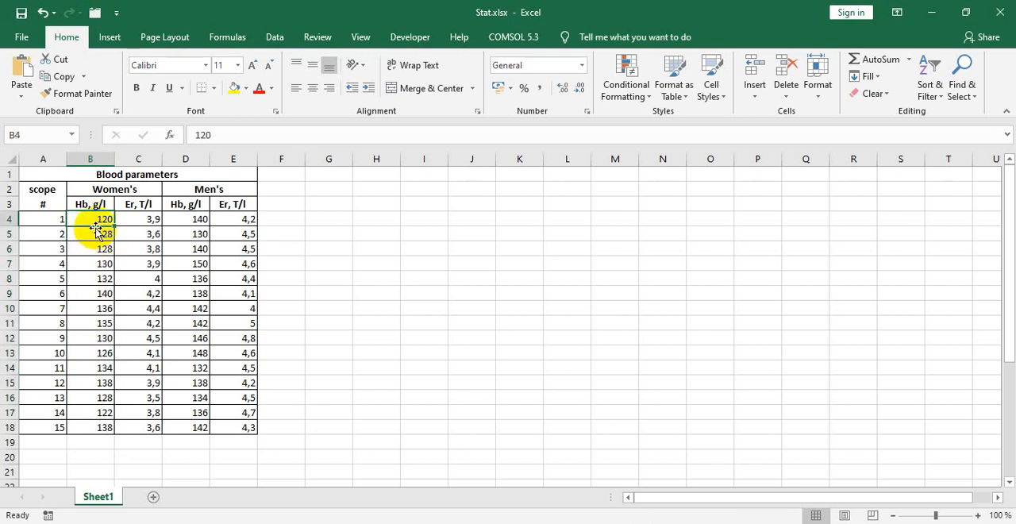
Step: Review the PDF's skewness and kurtosis criteria and look up the matching Excel function names in Table 2 of the third document
key("alt+Tab")
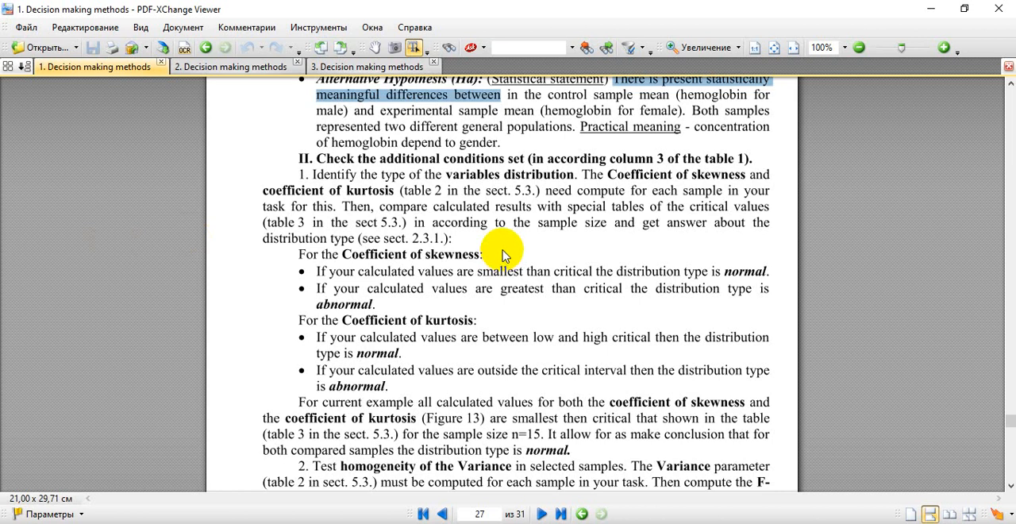
double_click(451, 254)
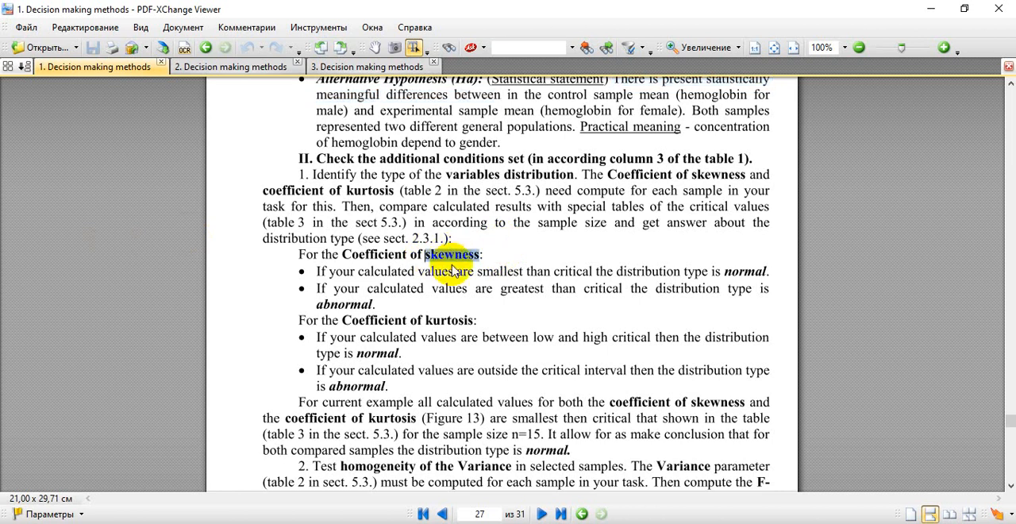
double_click(445, 319)
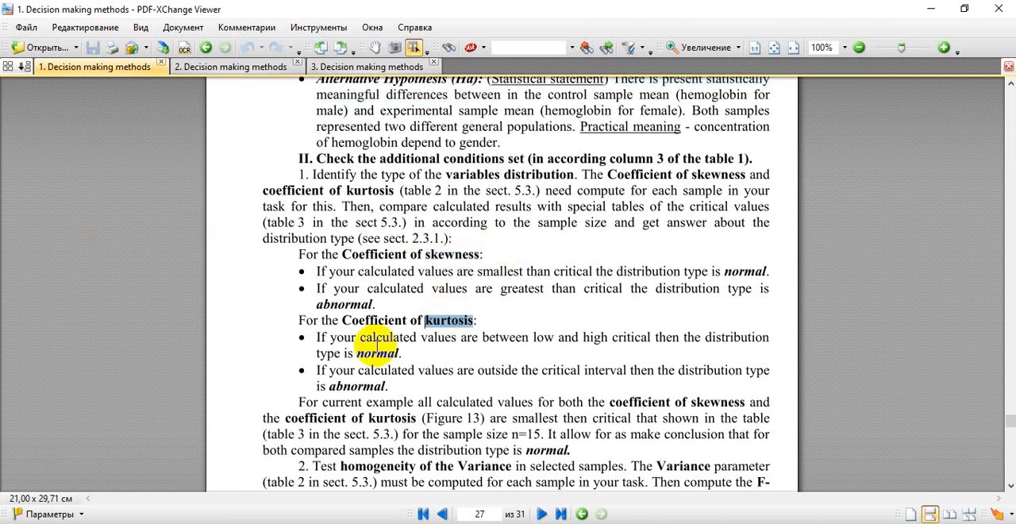
scroll(377, 349, "down", 1)
left_click(381, 66)
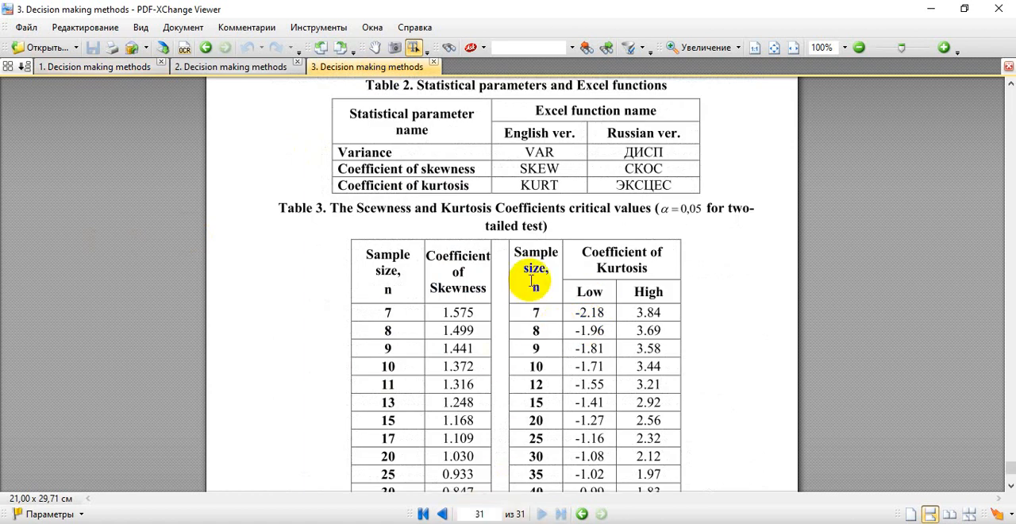
scroll(531, 280, "down", 2)
scroll(531, 280, "up", 2)
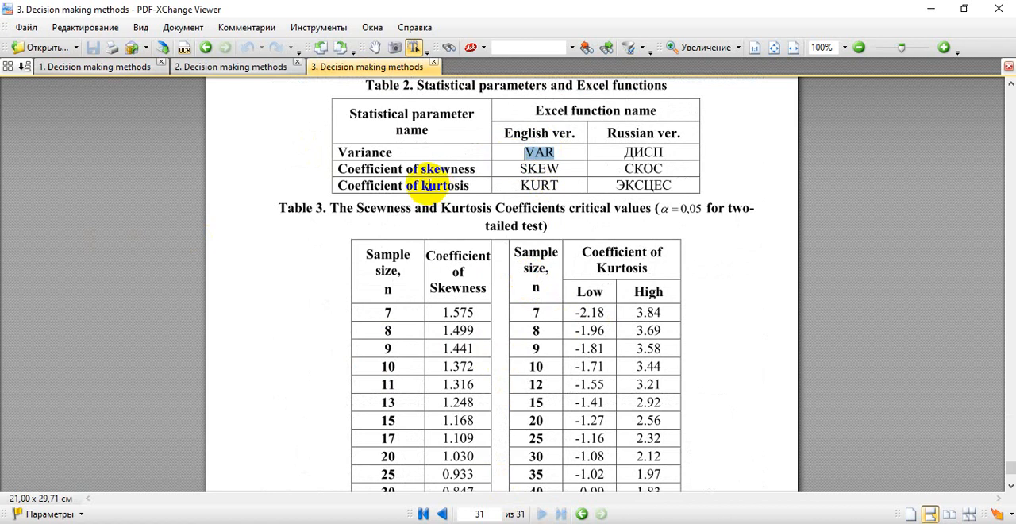
double_click(373, 152)
left_click(537, 151)
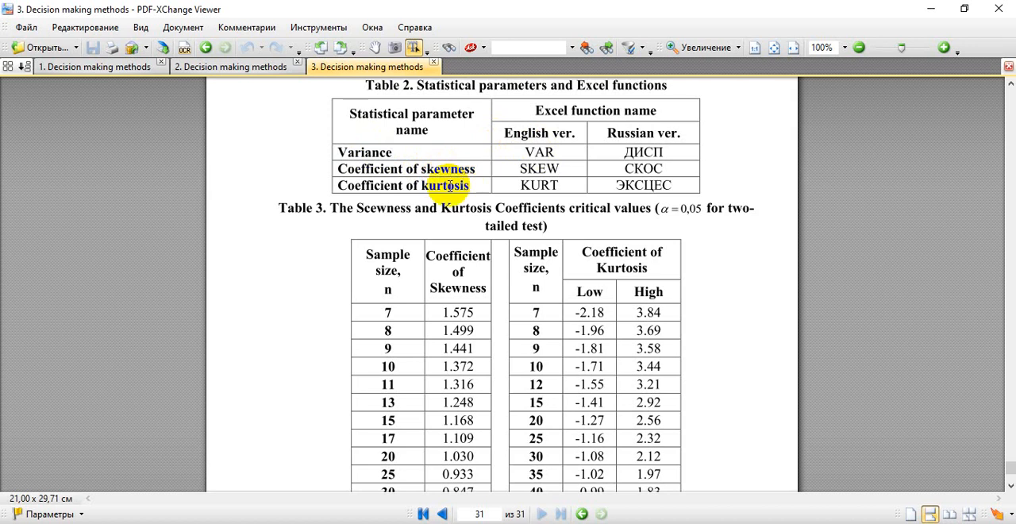
double_click(501, 228)
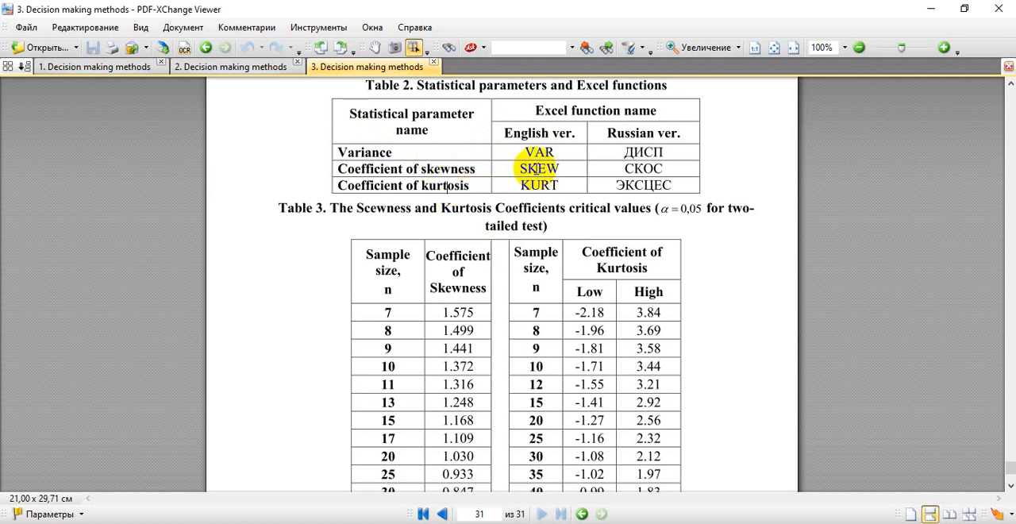
left_click(530, 168)
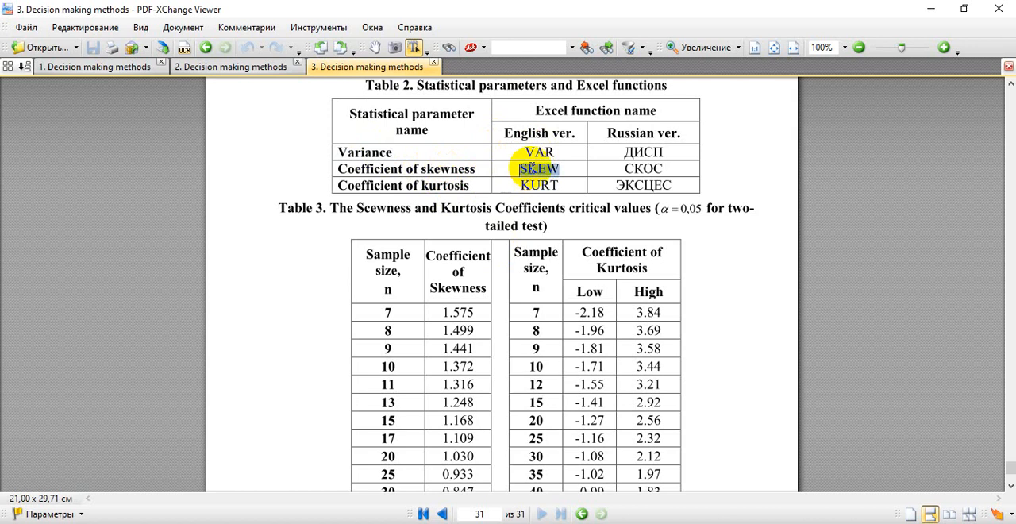
Step: Switch to Excel and insert an empty column before column A of the blood parameters table
key("alt+Tab")
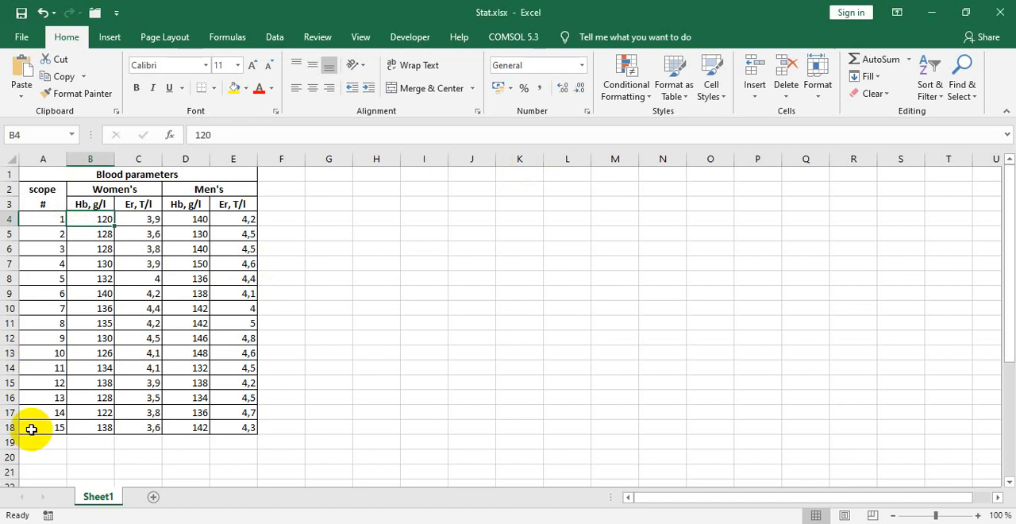
scroll(32, 420, "down", 1)
scroll(40, 397, "up", 1)
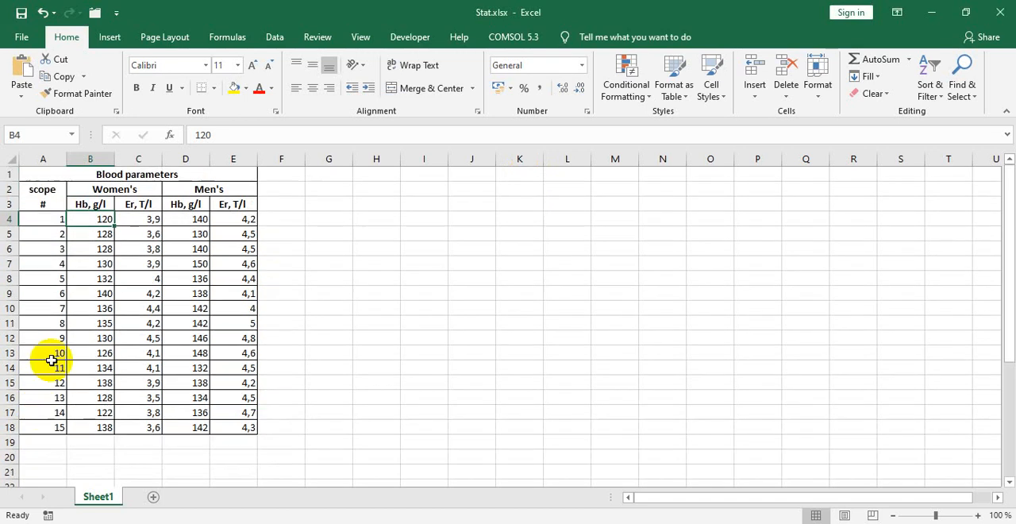
left_click(42, 155)
right_click(43, 161)
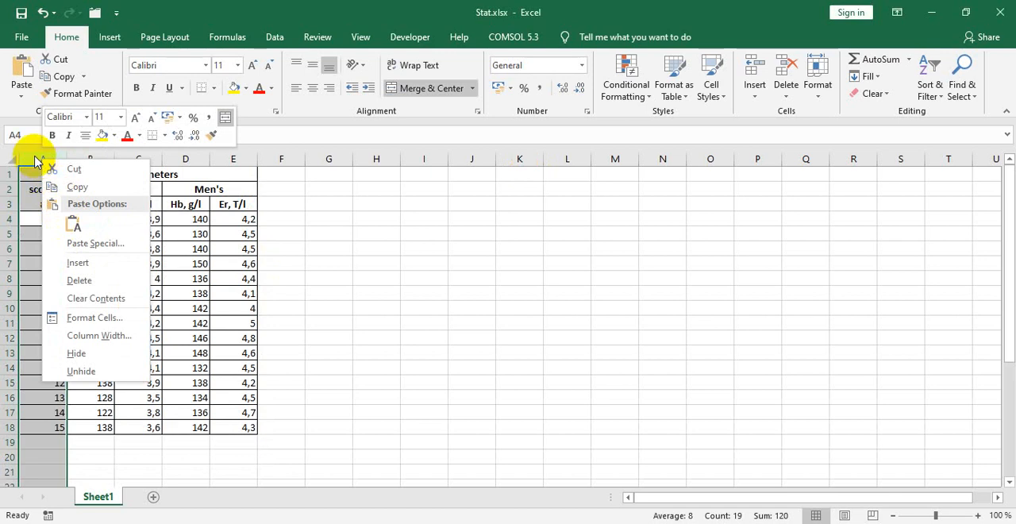
left_click(80, 263)
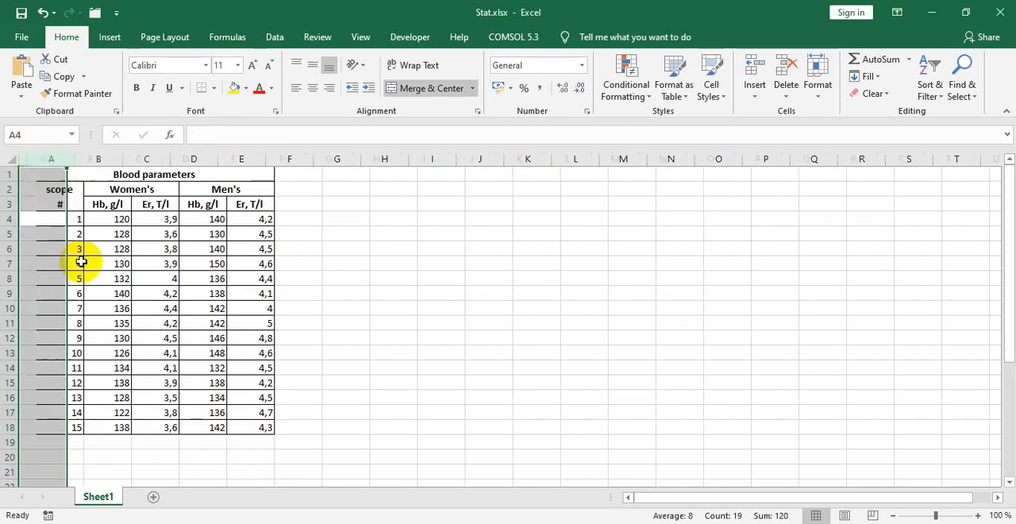
Step: Enter the row label SKEW in cell A19, just below the data table
scroll(79, 262, "down", 2)
left_click(47, 350)
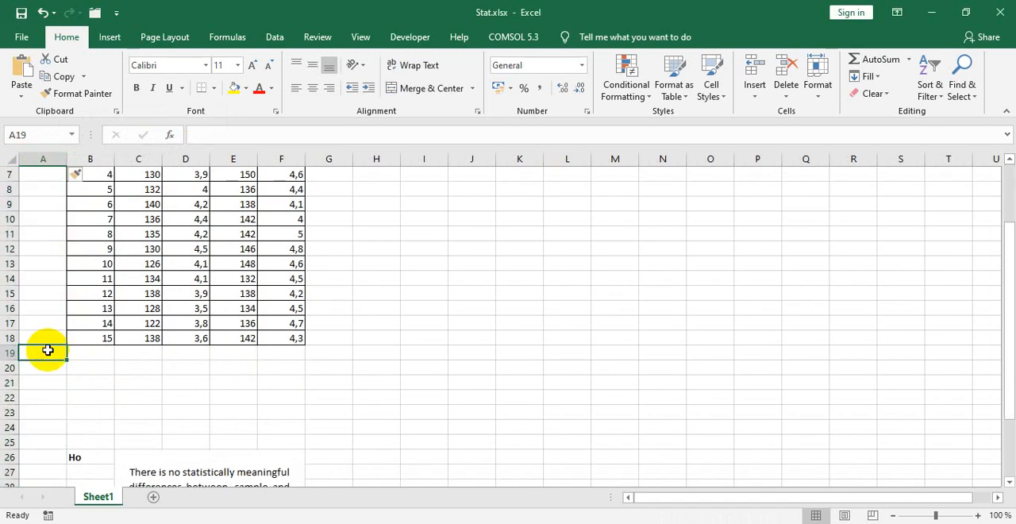
double_click(49, 349)
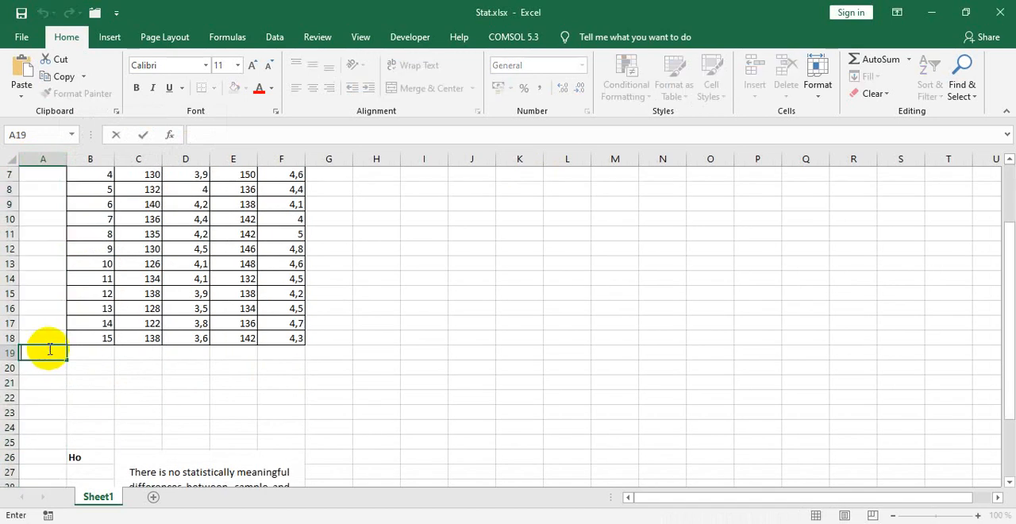
type("SKEW")
Step: Calculate the skewness of the women's Hb values in C19 with the formula =SKEW(C4:C18)
left_click(131, 353)
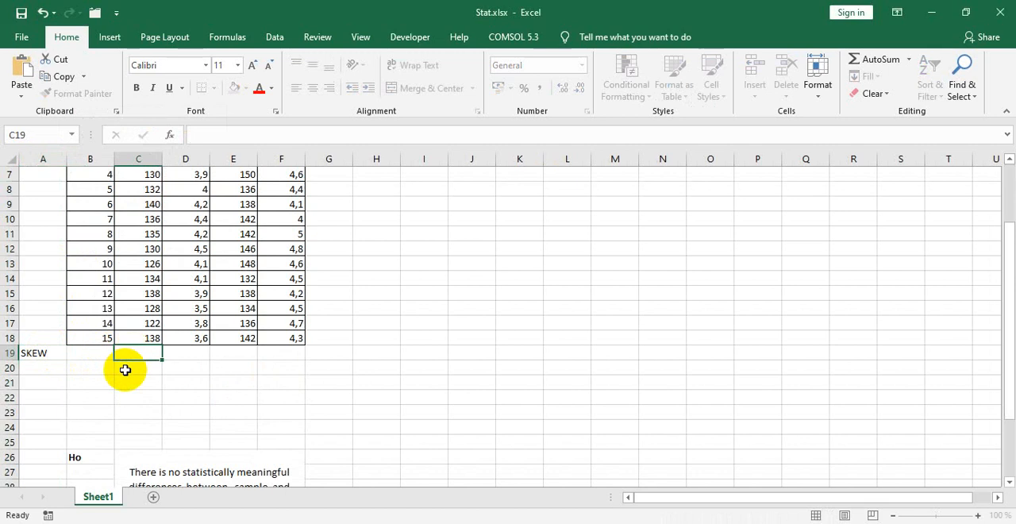
scroll(151, 290, "up", 2)
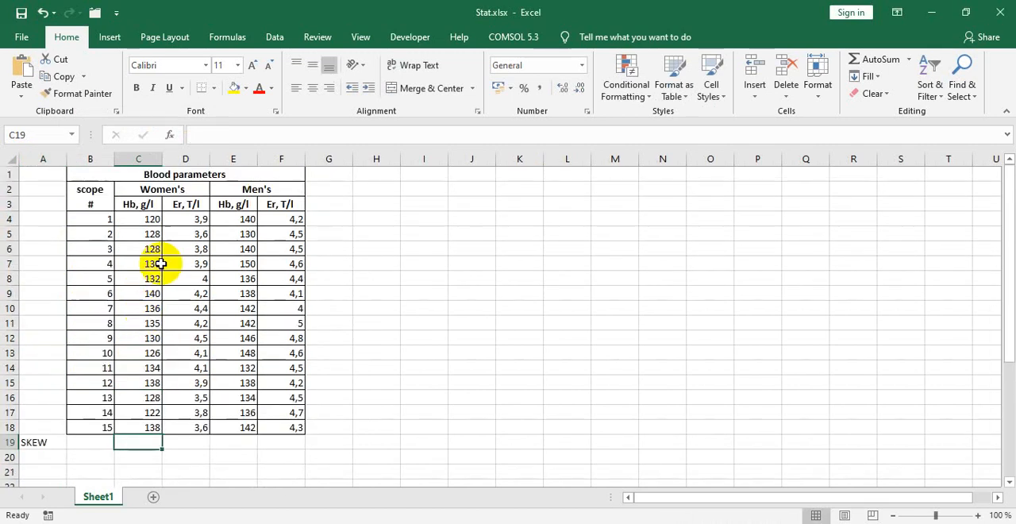
left_click(240, 137)
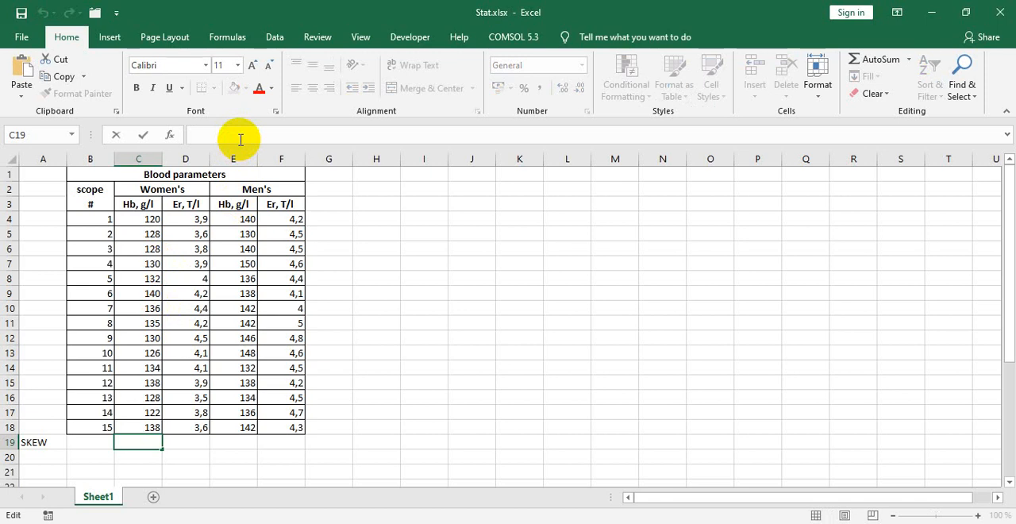
type("=")
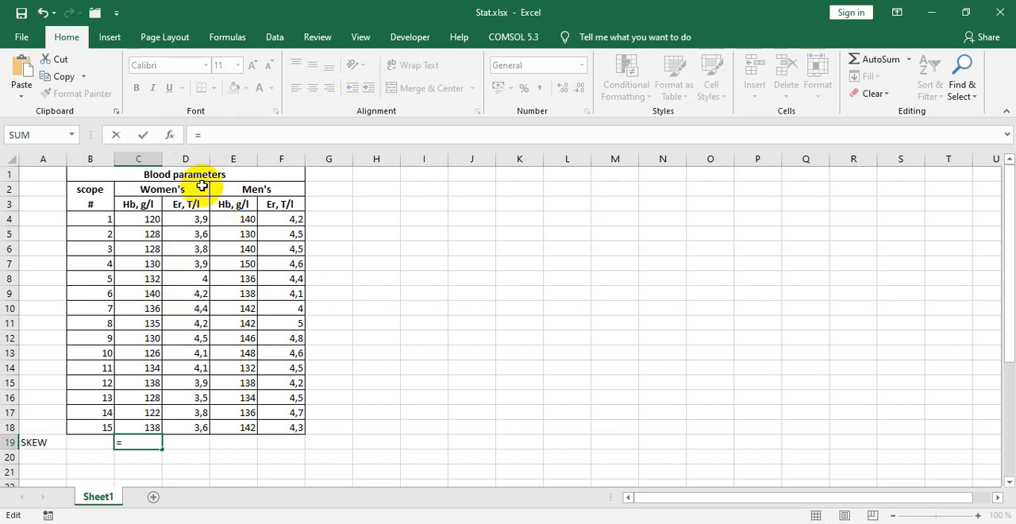
type("SKEW")
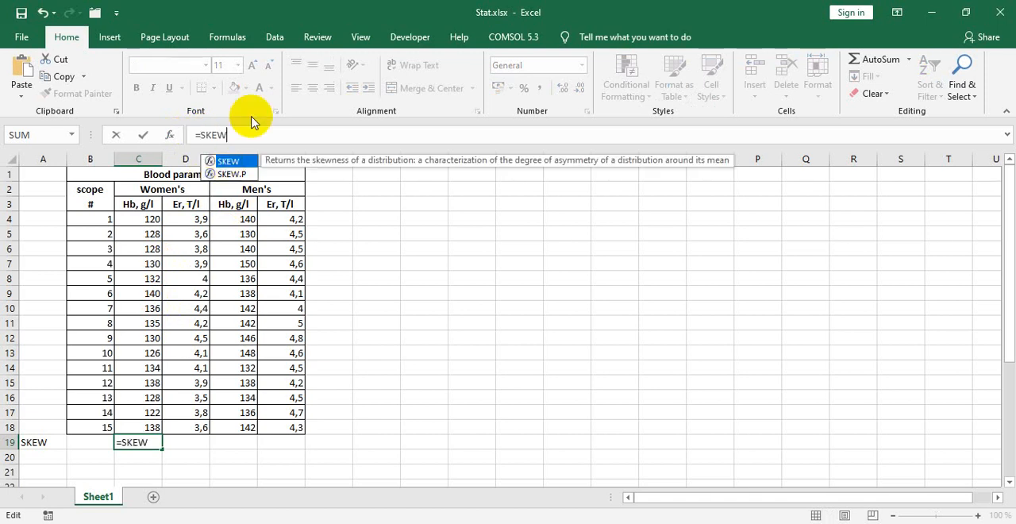
type("()")
key("Left")
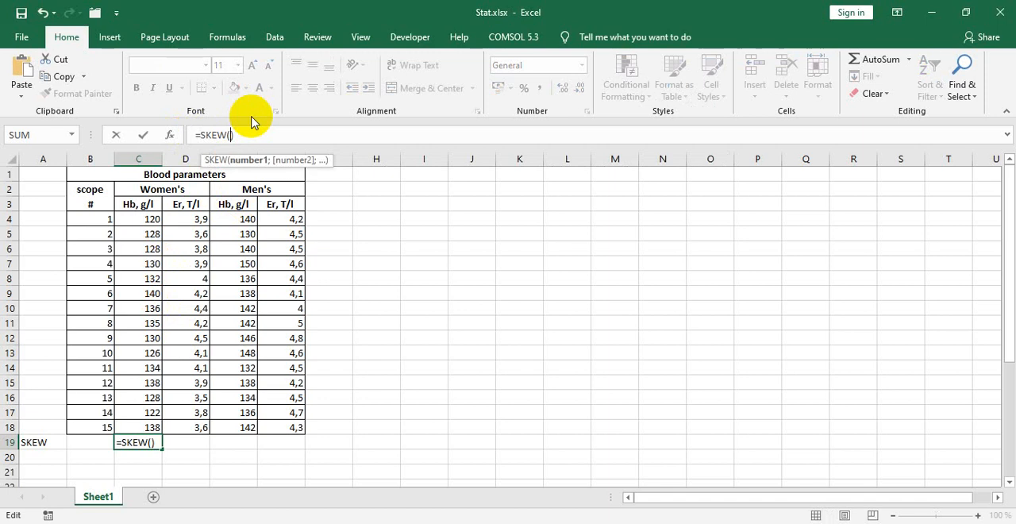
left_click(138, 218)
left_click_drag(139, 218, 149, 424)
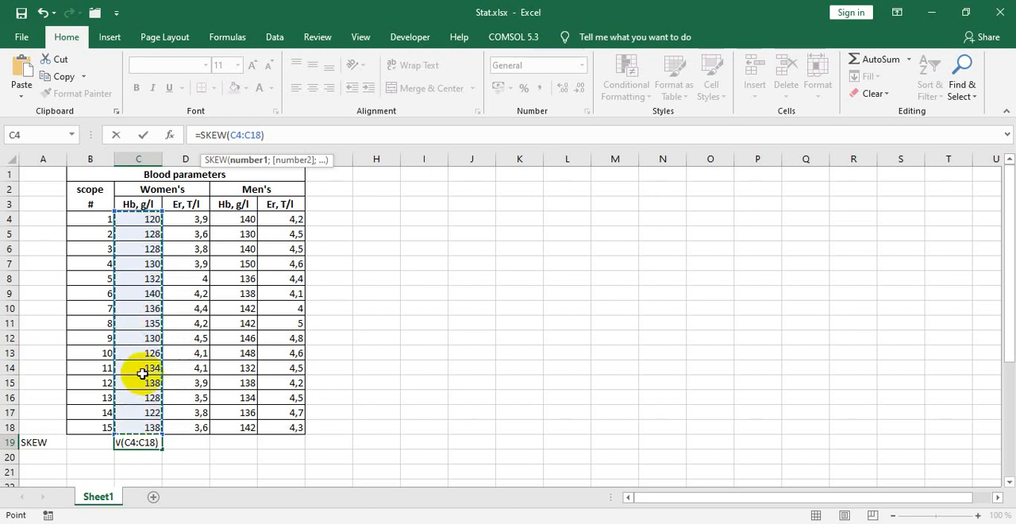
key("Return")
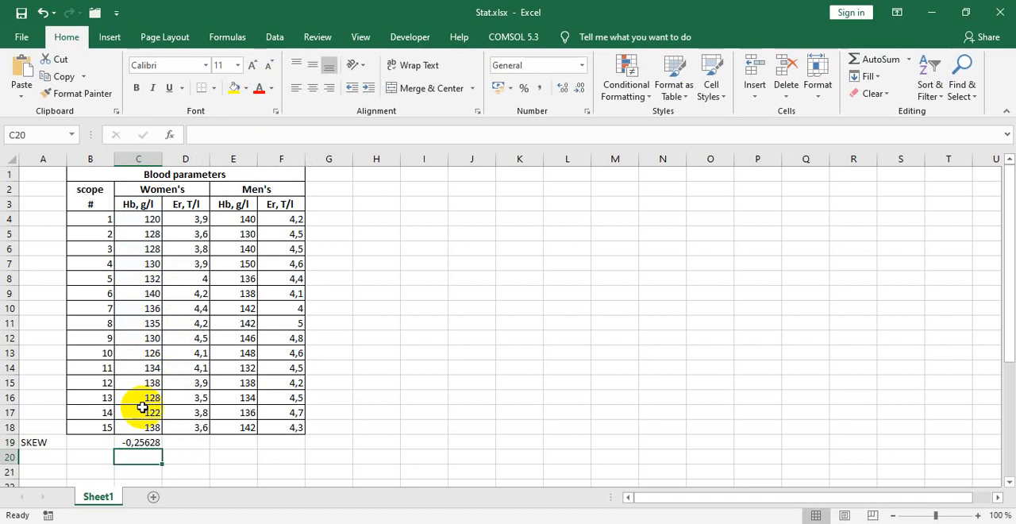
Step: Check the range of the SKEW formula in C19 and copy the formula across through F19
left_click(136, 442)
left_click(244, 135)
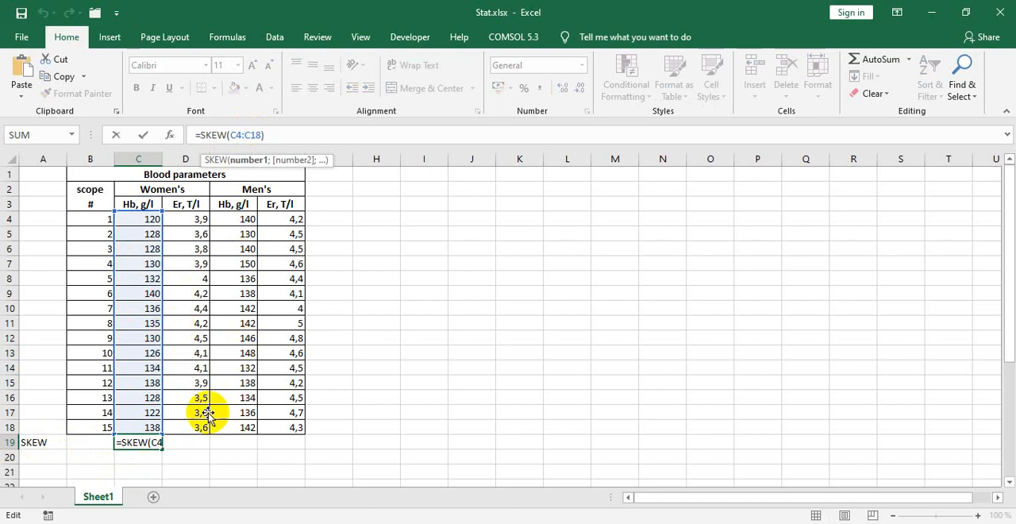
key("ctrl+Return")
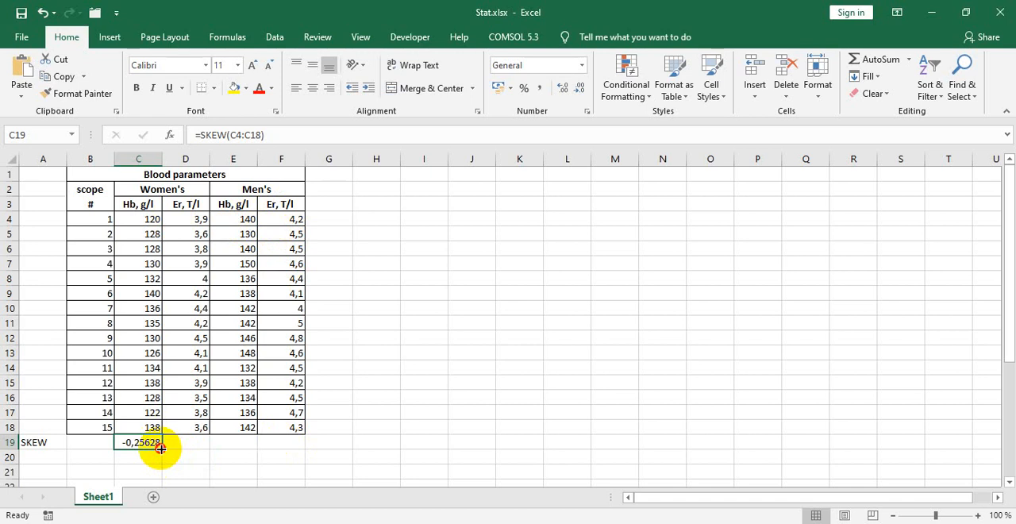
left_click_drag(160, 449, 286, 442)
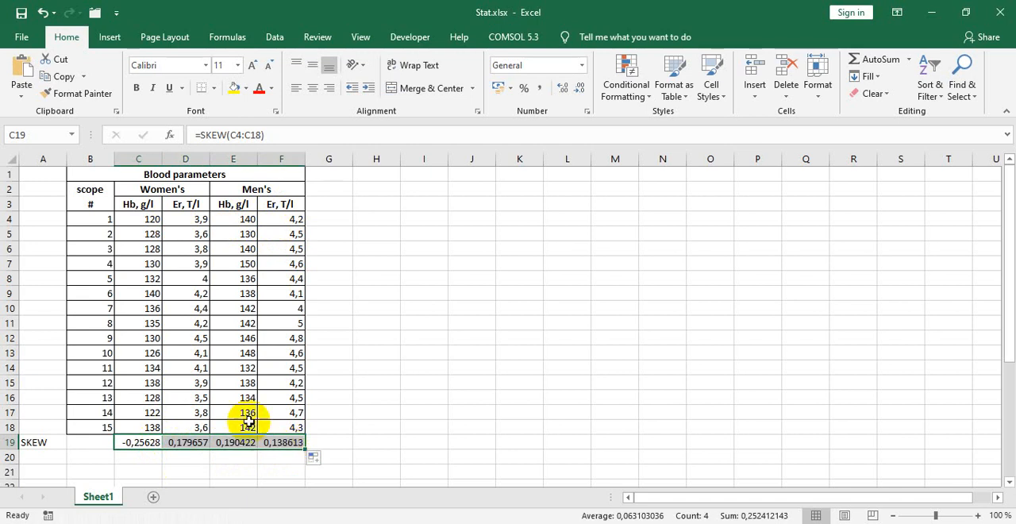
Step: Inspect which cell range the copied skewness formula in F19 refers to
scroll(252, 413, "down", 1)
left_click(272, 398)
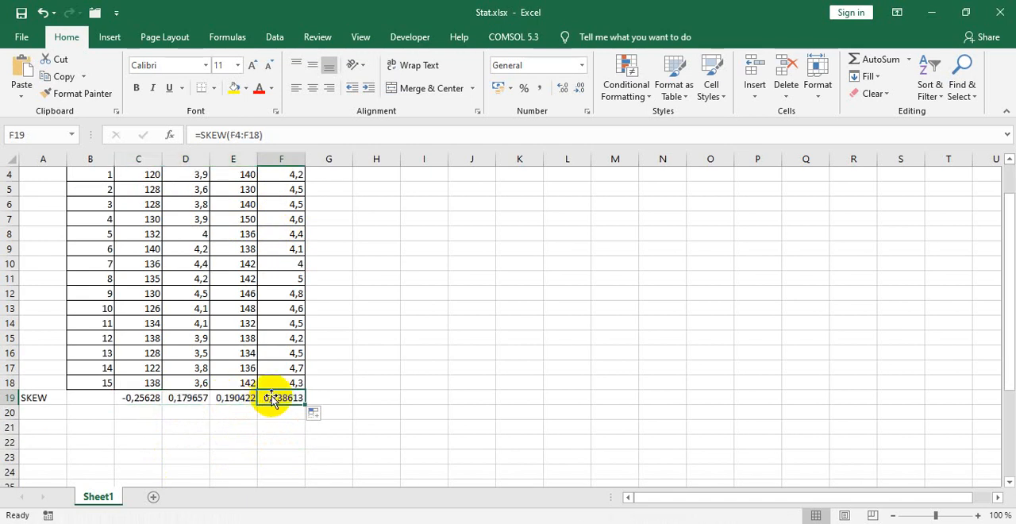
scroll(272, 398, "up", 1)
left_click(236, 140)
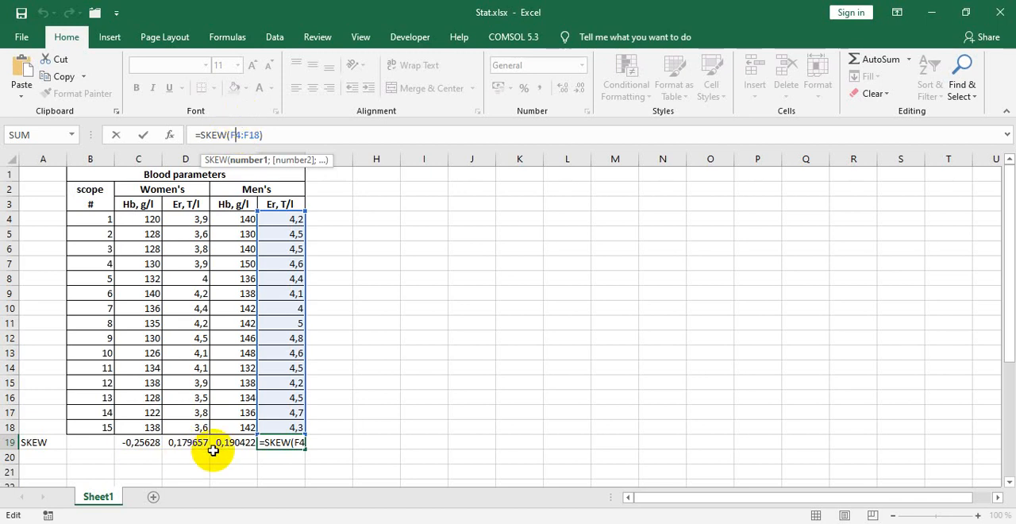
key("Return")
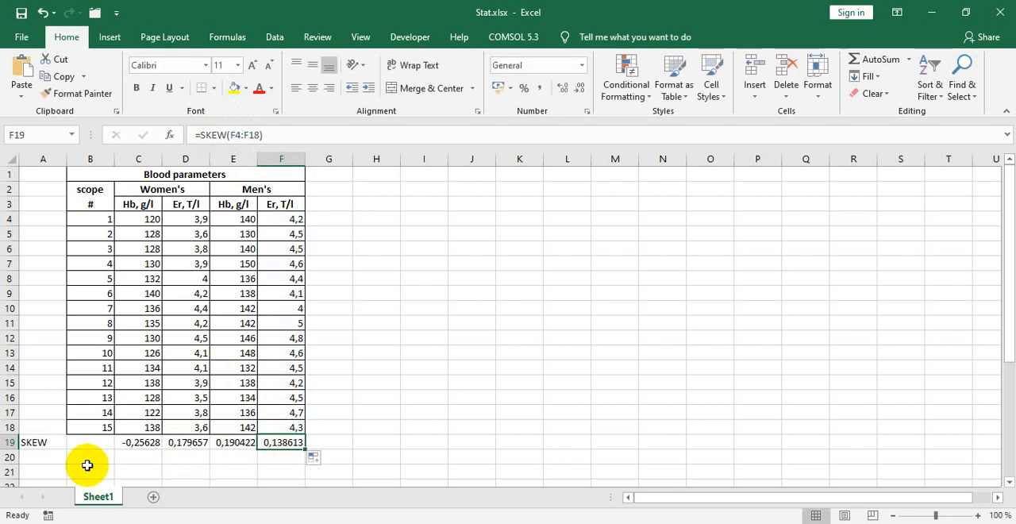
Step: Add a KURT row in row 20, with =KURT(C4:C18) in C20 copied across through F20
left_click(48, 458)
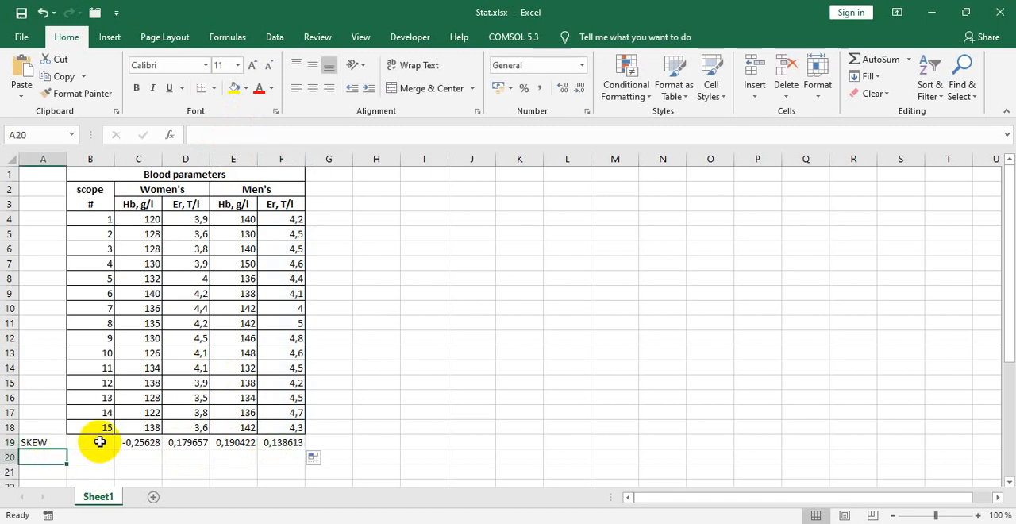
key("alt+Tab")
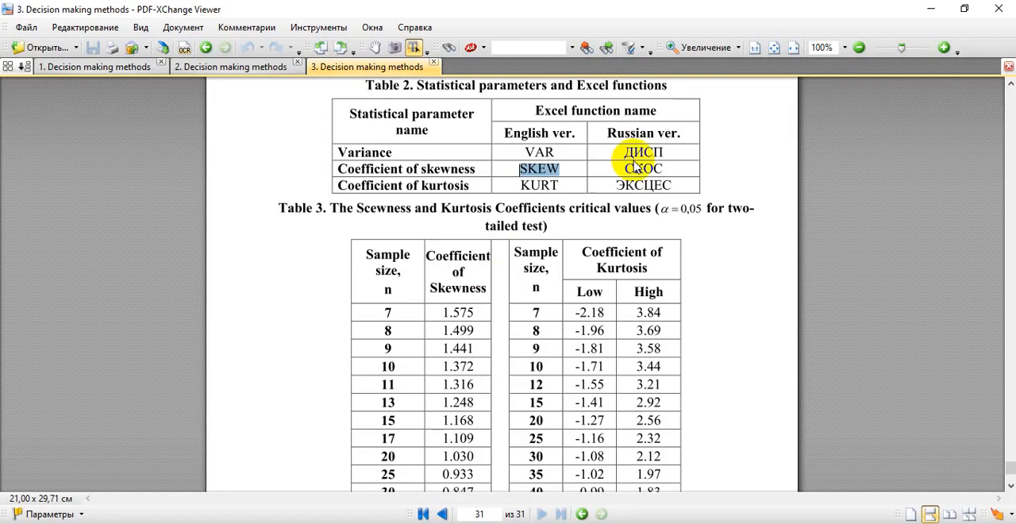
double_click(539, 185)
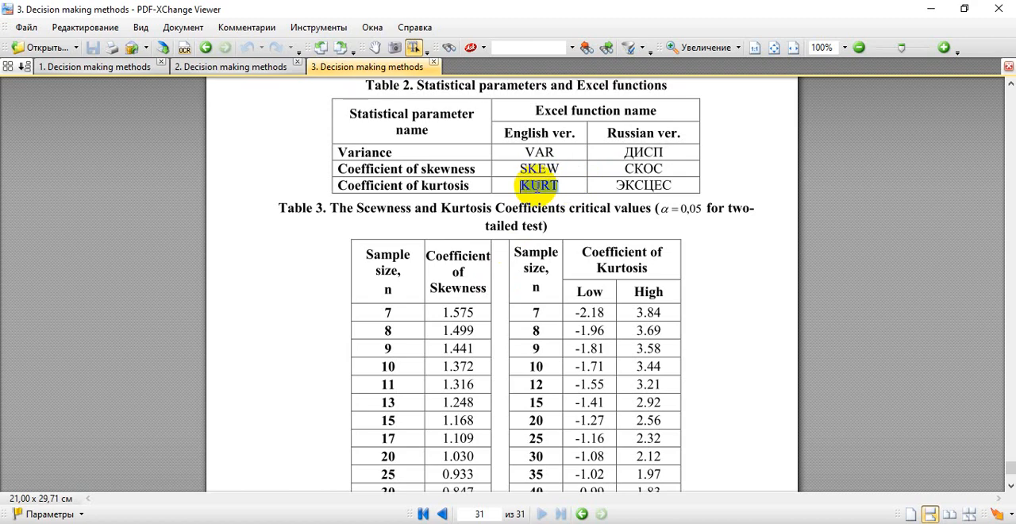
key("alt+Tab")
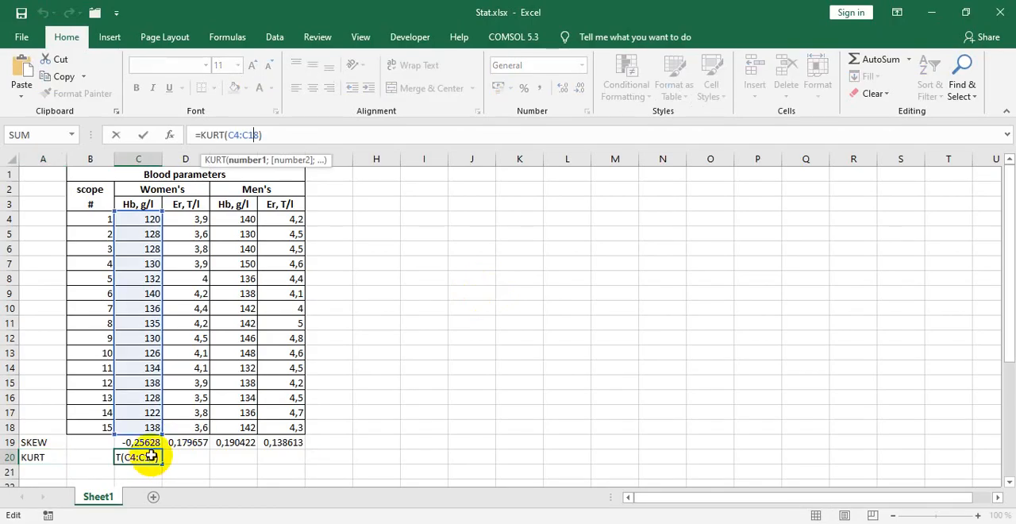
key("ctrl+Return")
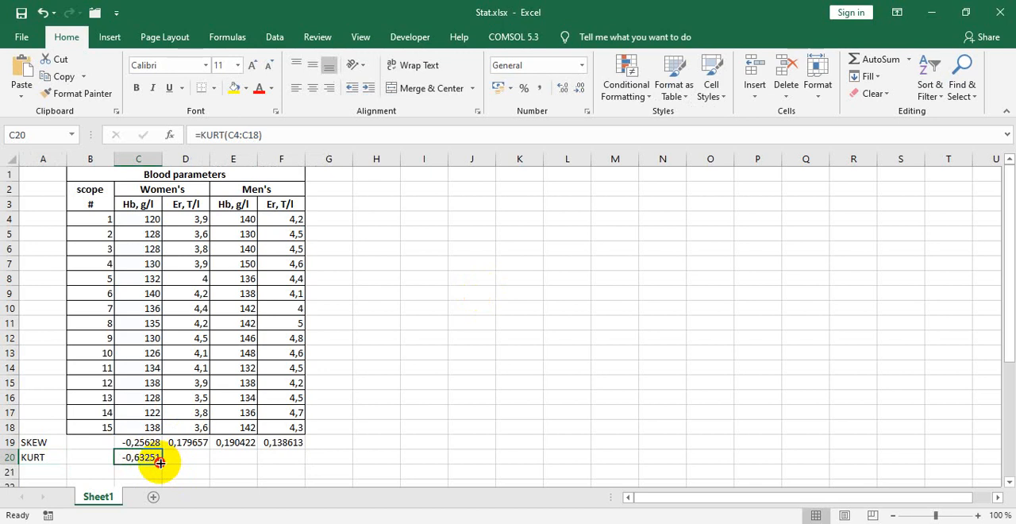
left_click_drag(160, 461, 233, 381)
scroll(235, 382, "down", 1)
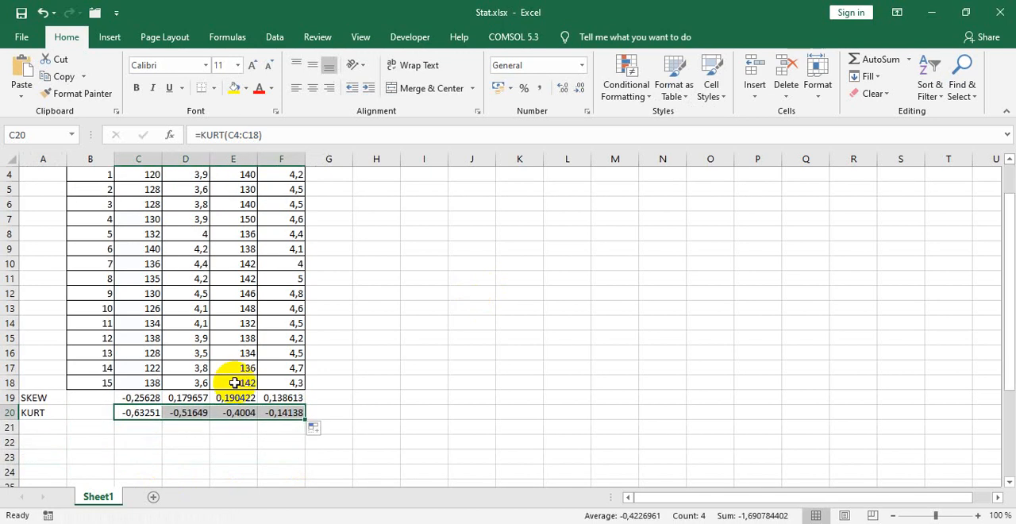
Step: Look up the variance function in the PDF's Table 2 and add a VAR row with =VAR(C4:C18) in C21, copied through F21
scroll(235, 382, "down", 1)
left_click(47, 384)
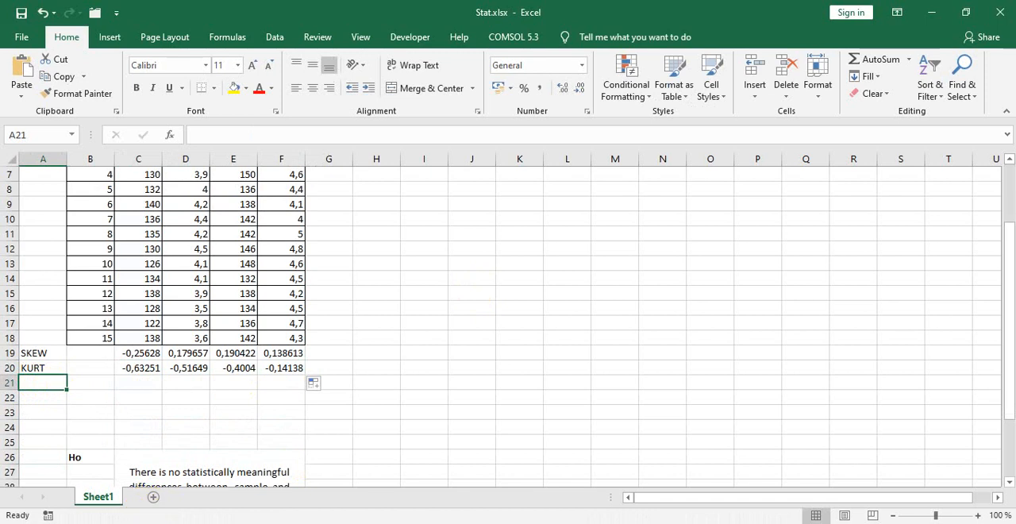
key("alt+Tab")
left_click(396, 66)
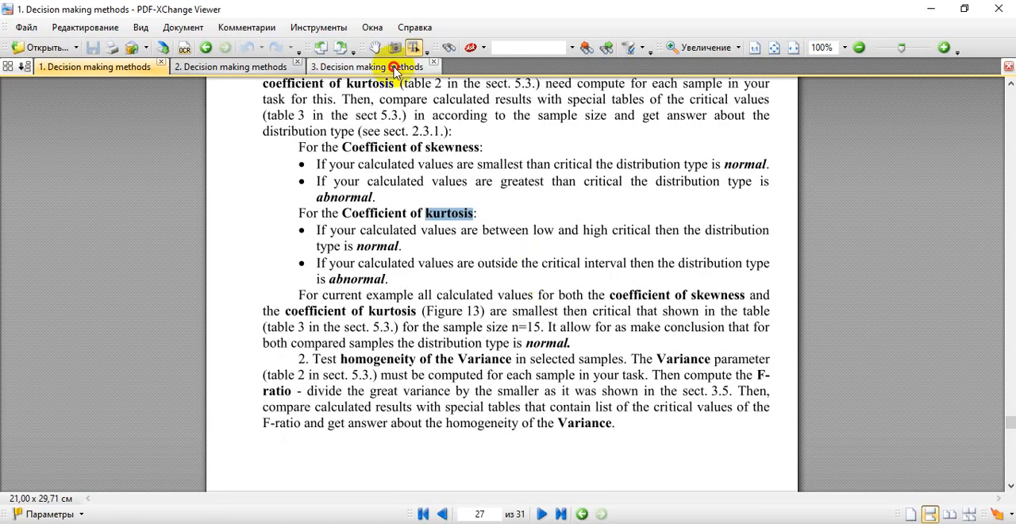
scroll(493, 246, "up", 2)
scroll(494, 249, "up", 1)
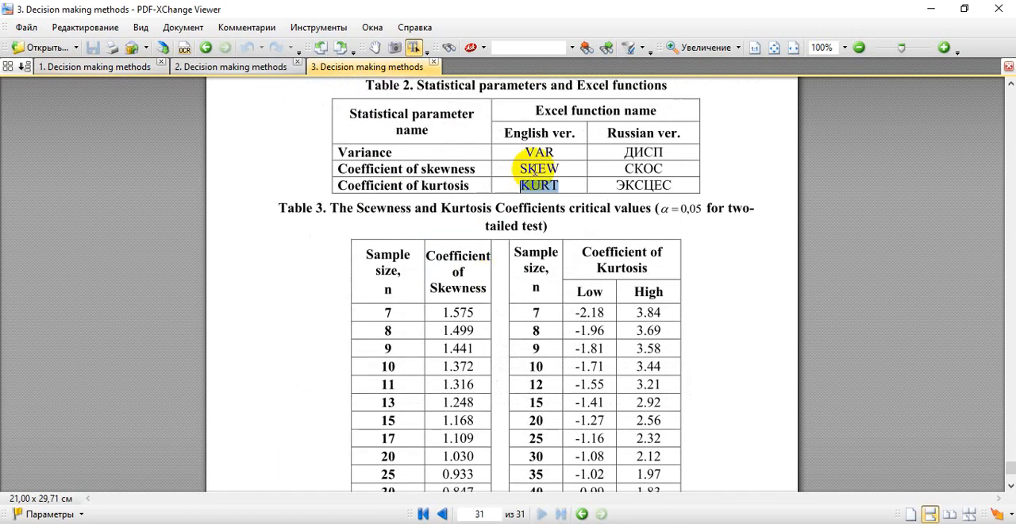
left_click(537, 151)
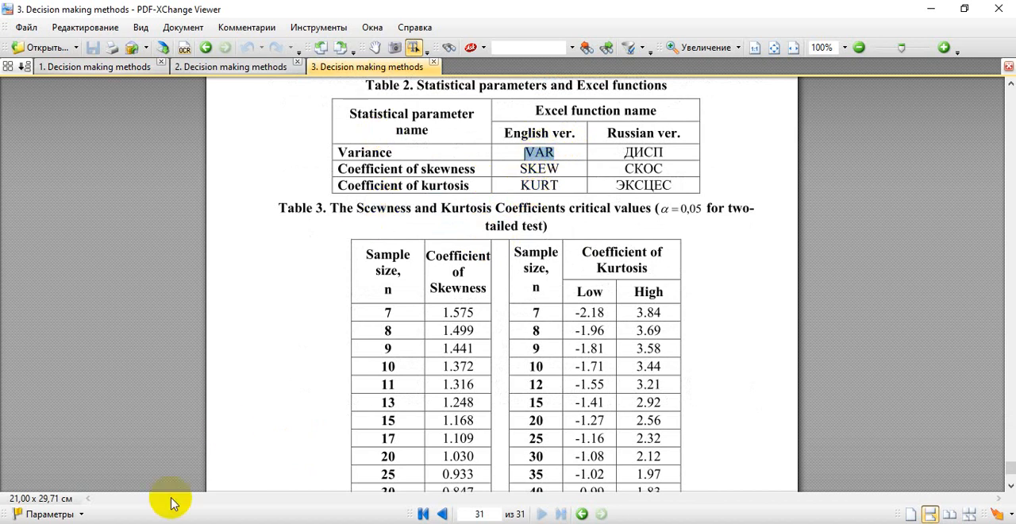
left_click(179, 522)
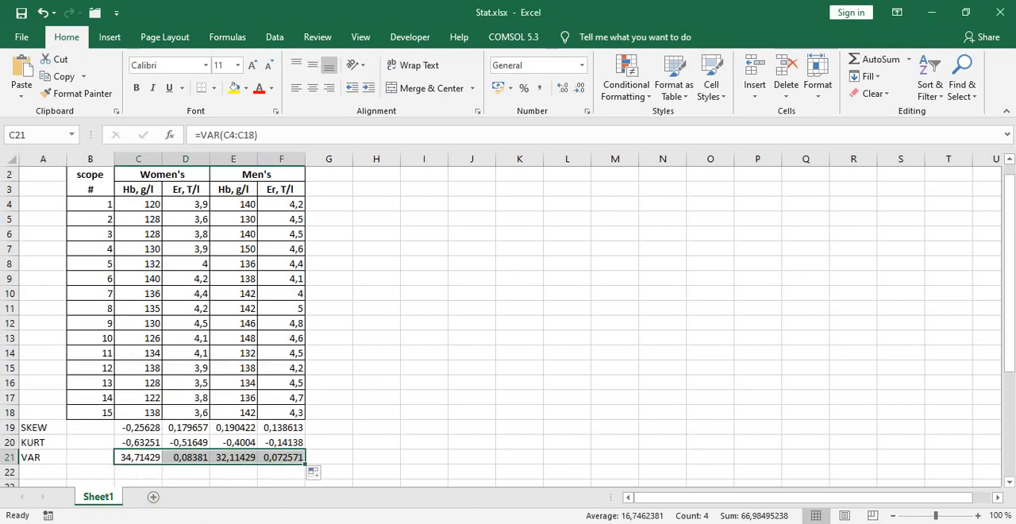
Step: Switch to the first PDF document and review the skewness criterion for a normal distribution
left_click(175, 522)
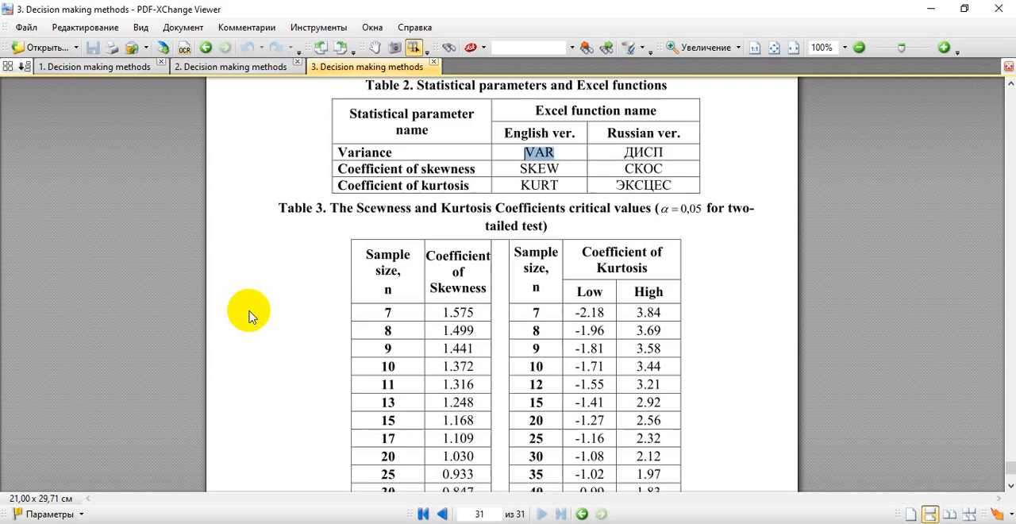
left_click(64, 66)
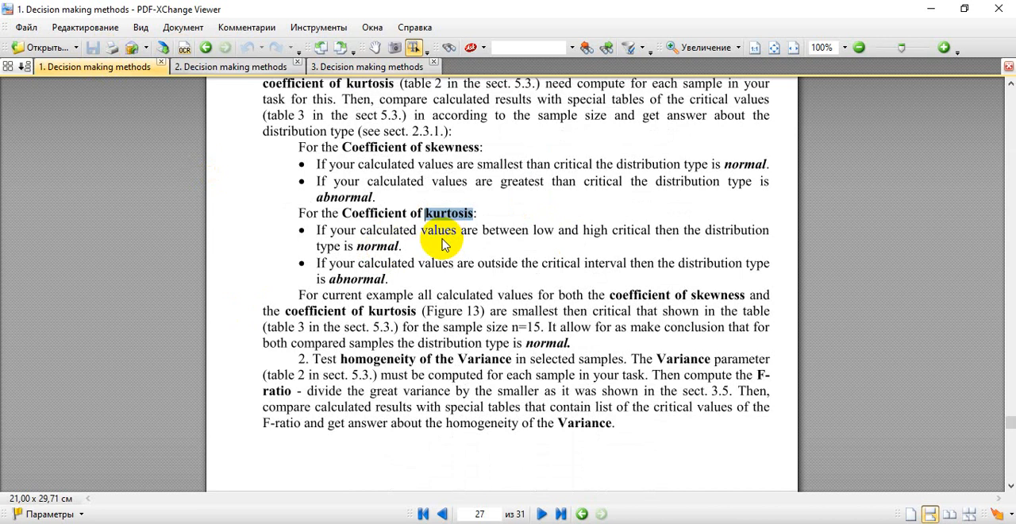
scroll(442, 244, "up", 1)
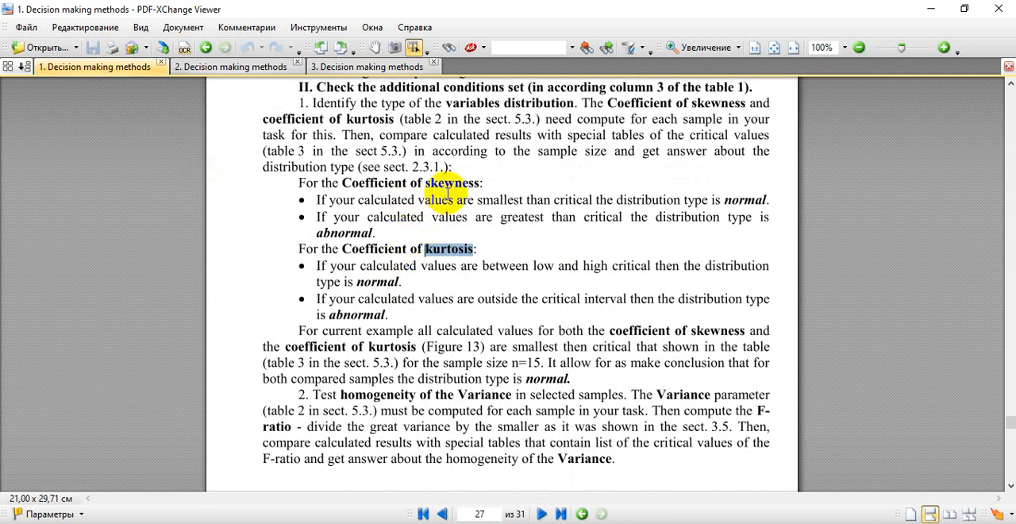
double_click(442, 183)
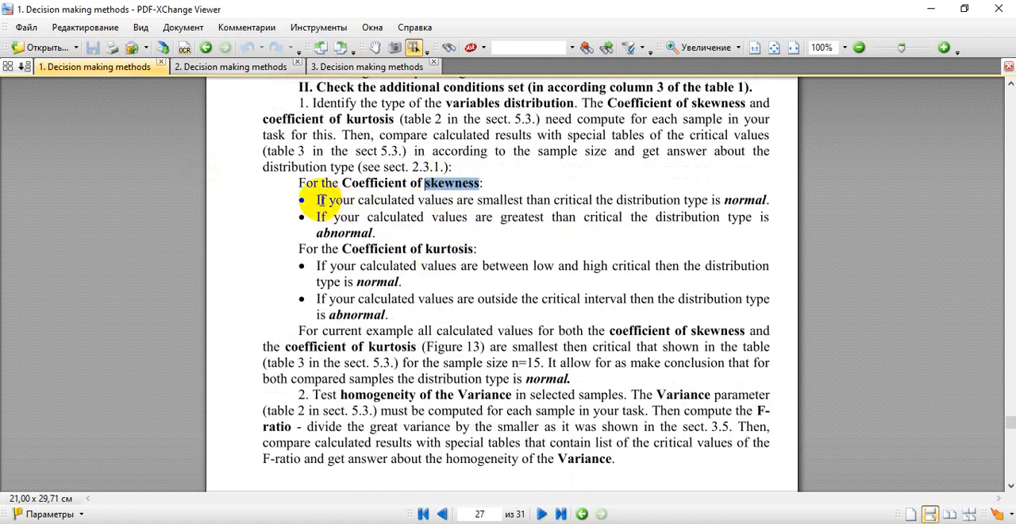
left_click_drag(319, 200, 675, 209)
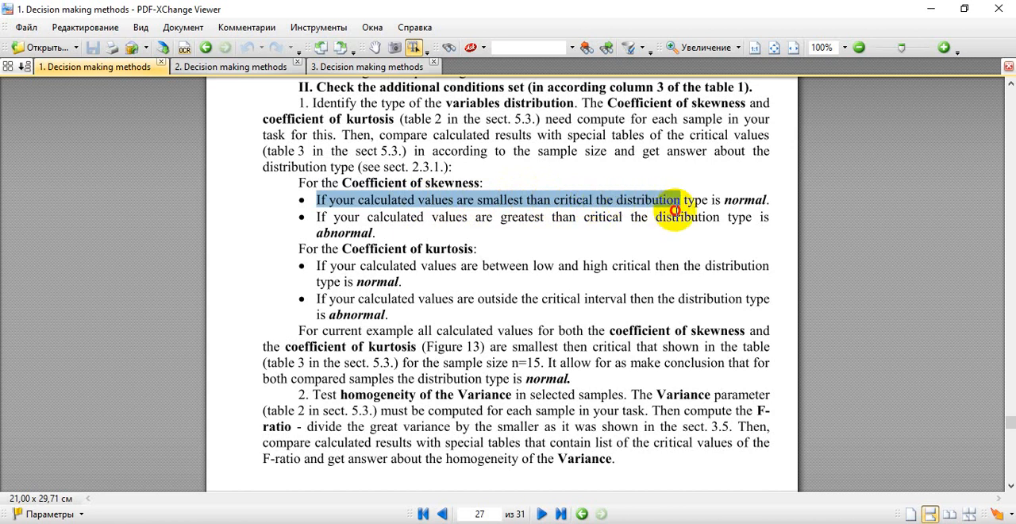
left_click(637, 203)
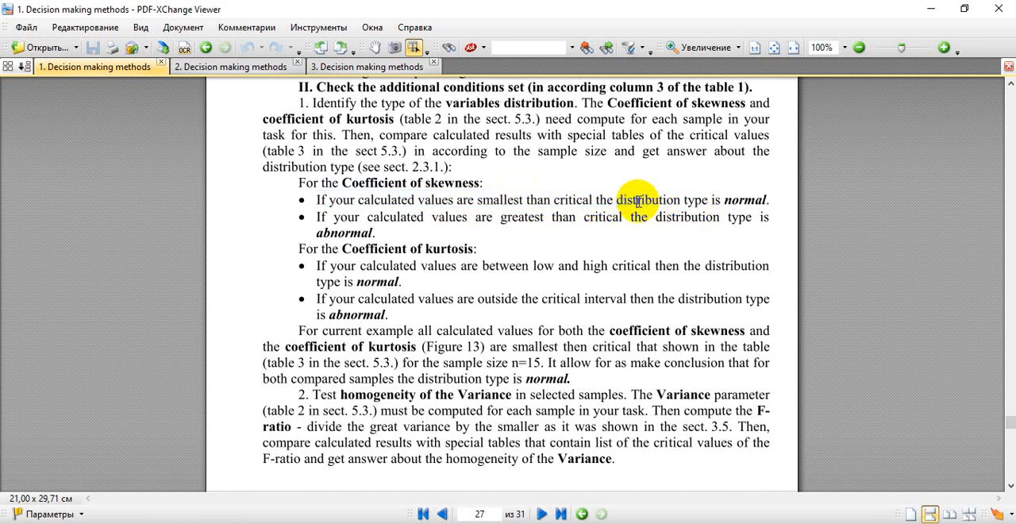
left_click_drag(616, 200, 641, 203)
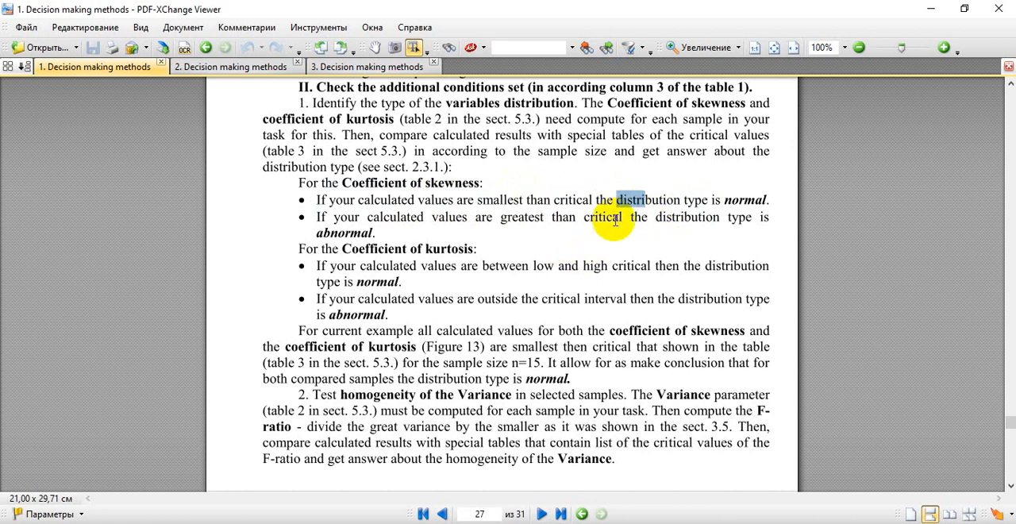
double_click(746, 200)
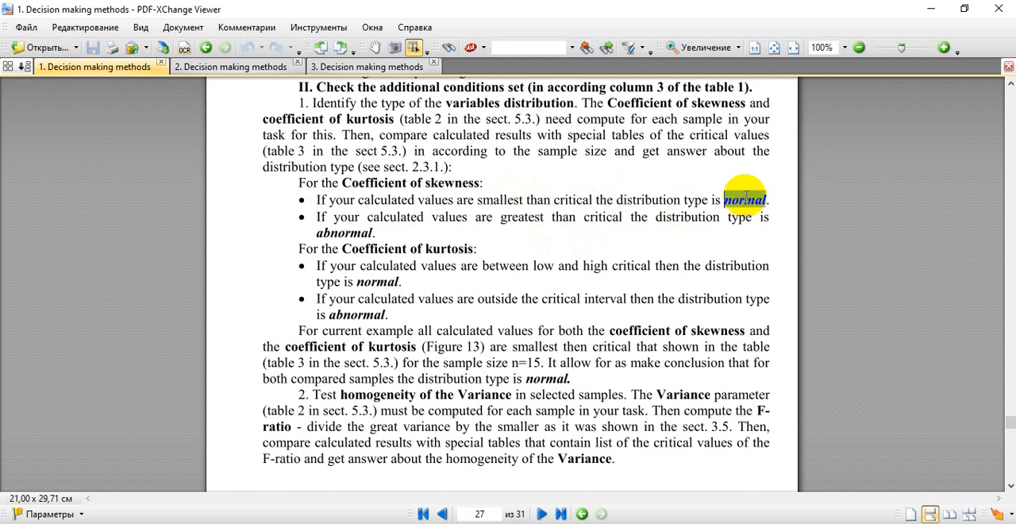
left_click(446, 178)
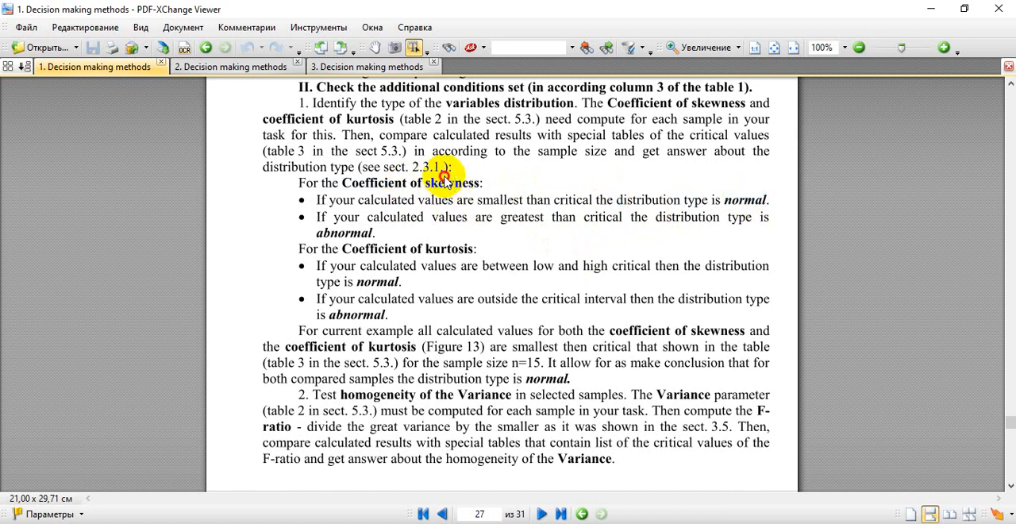
double_click(443, 181)
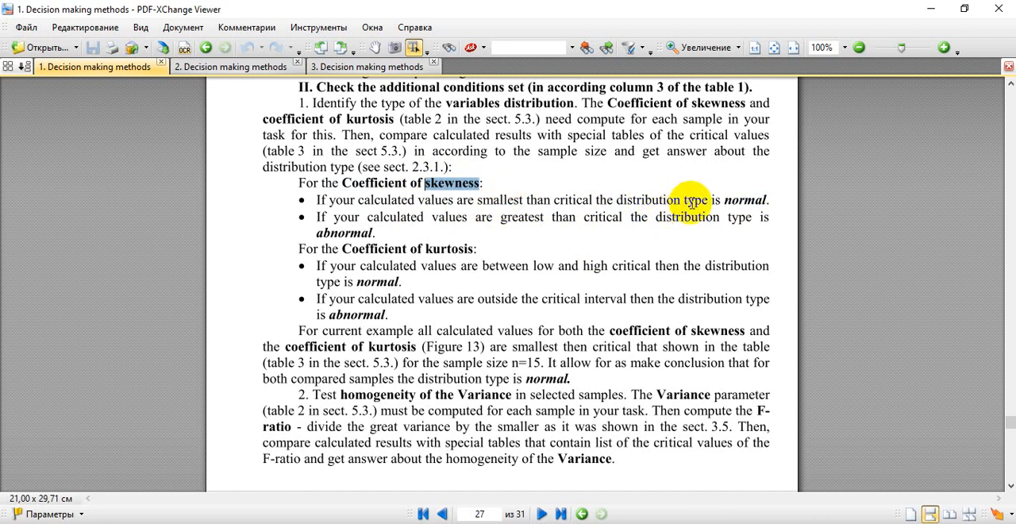
double_click(734, 200)
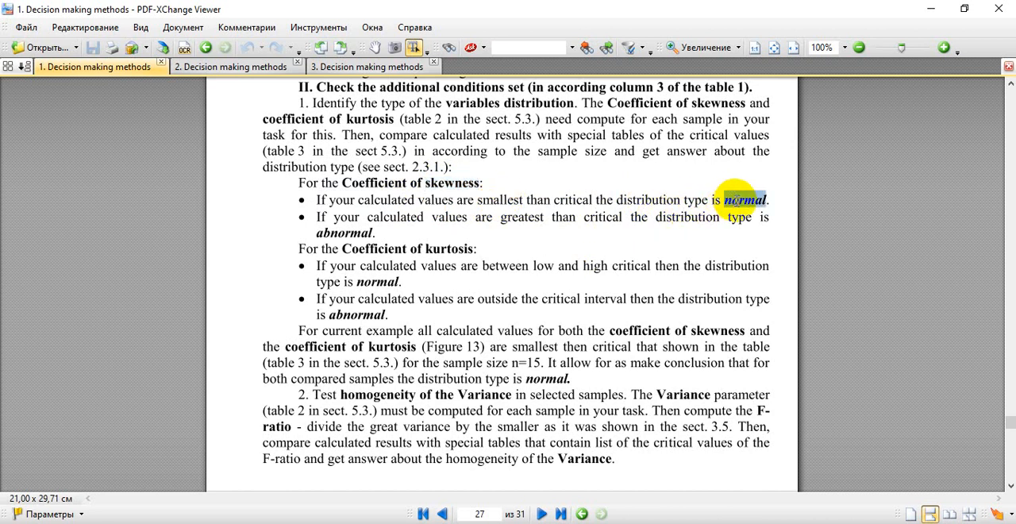
Step: Switch to Excel and examine the women's Hb skewness and kurtosis in C19 and C20
key("alt+Tab")
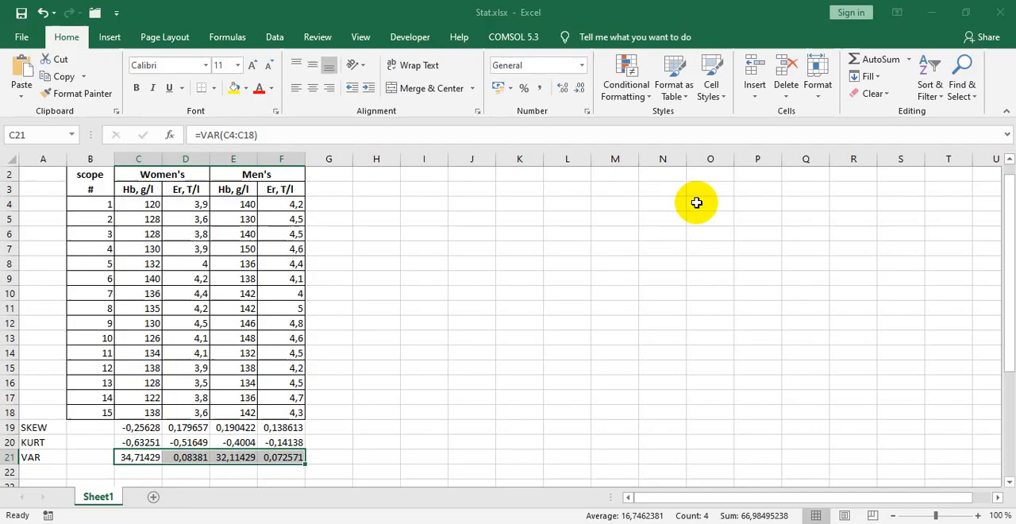
scroll(170, 380, "down", 1)
left_click(145, 384)
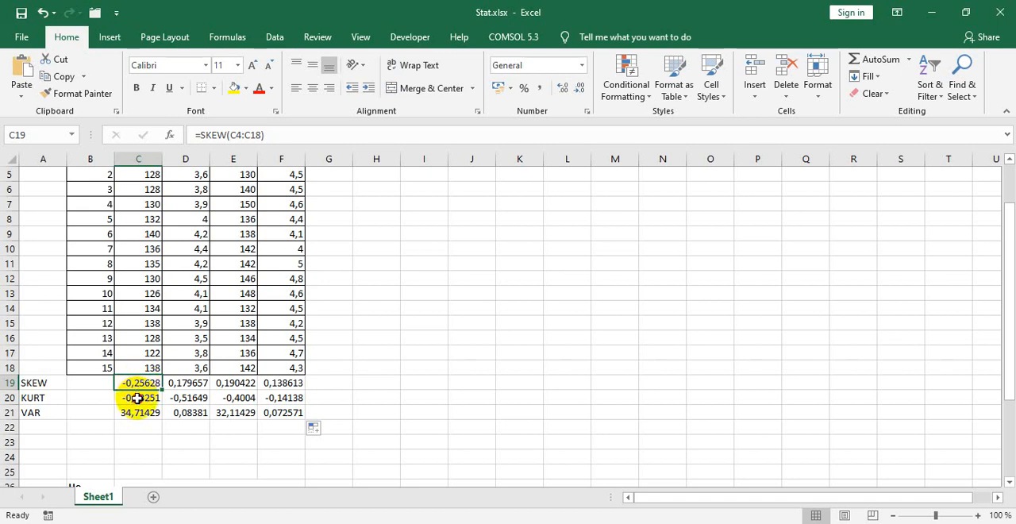
left_click(138, 398)
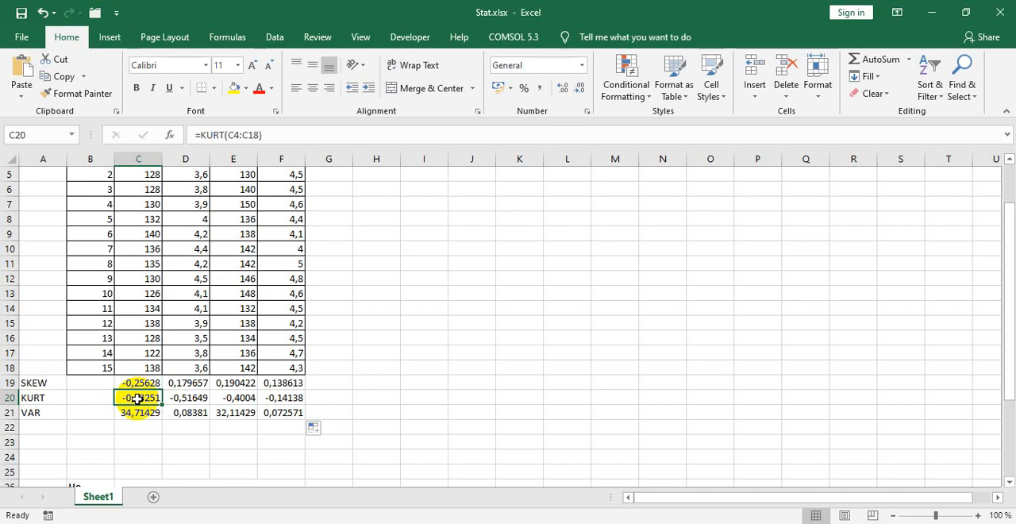
left_click(136, 384)
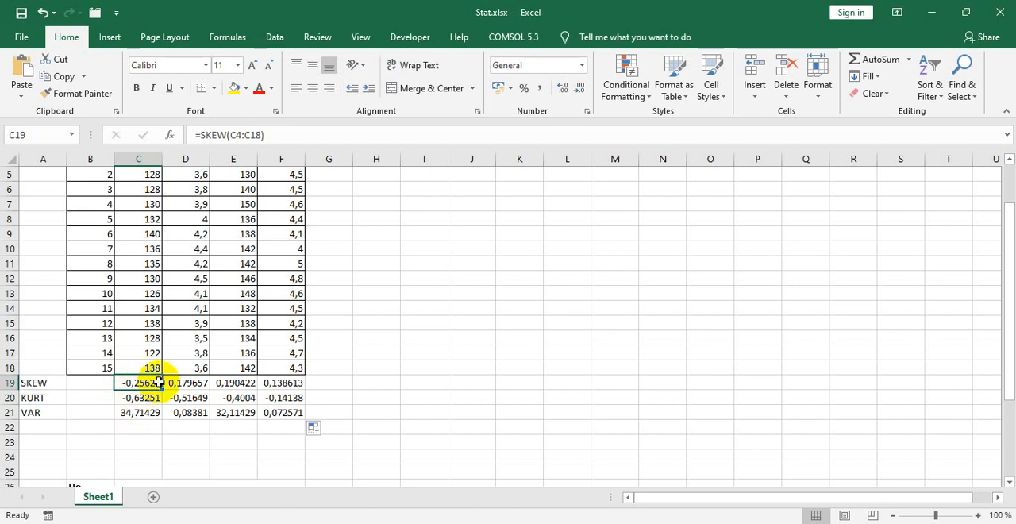
Step: Switch to the third PDF document and look up the critical skewness for sample size 15 in Table 3
mouse_move(187, 519)
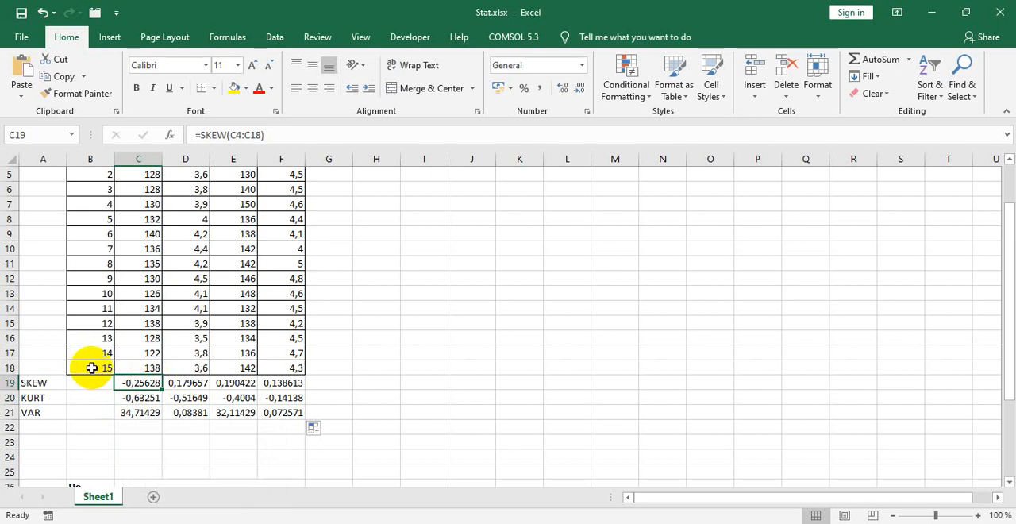
left_click(188, 522)
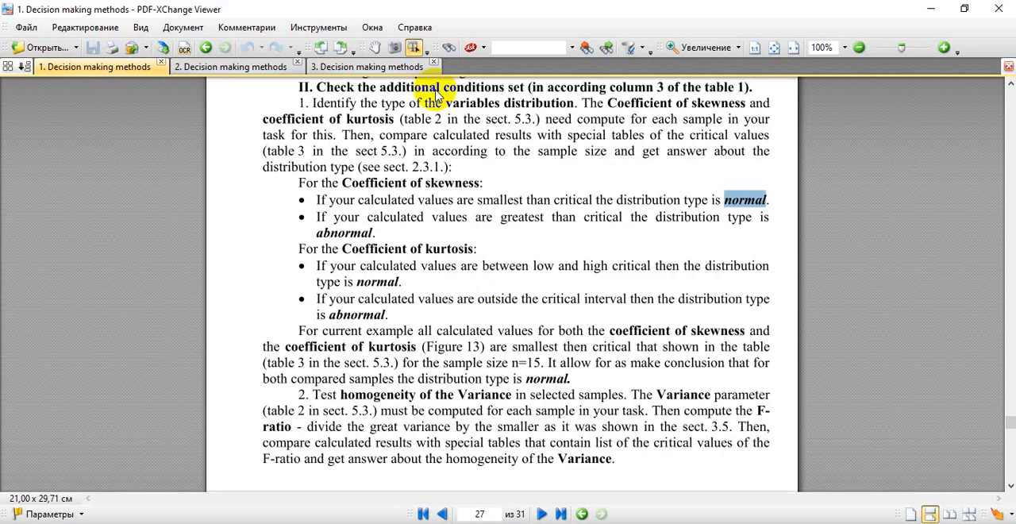
left_click(407, 70)
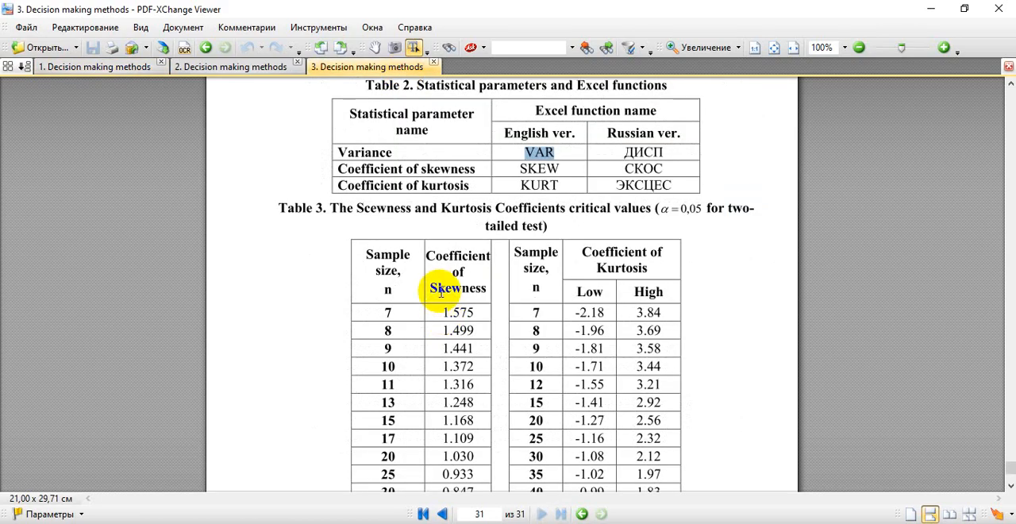
double_click(441, 291)
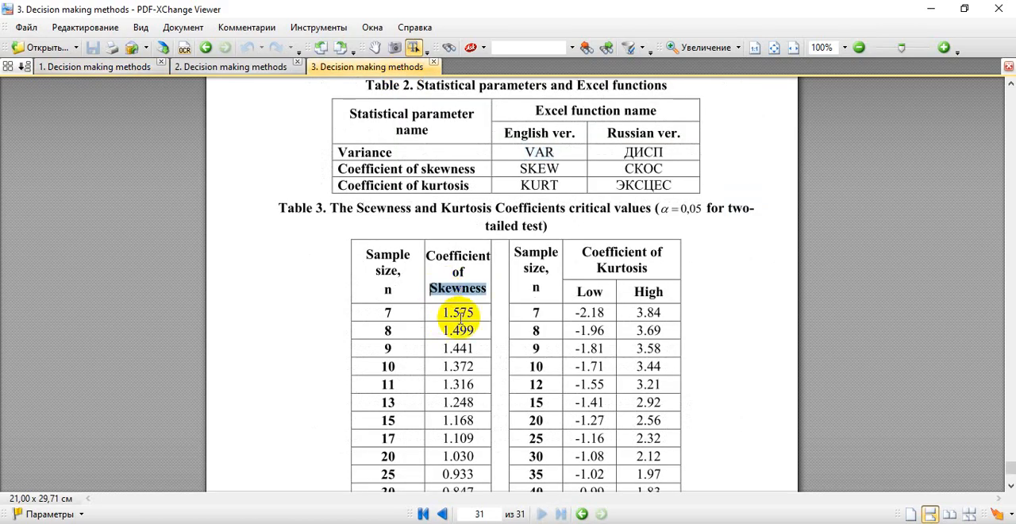
scroll(468, 315, "down", 2)
scroll(404, 337, "up", 1)
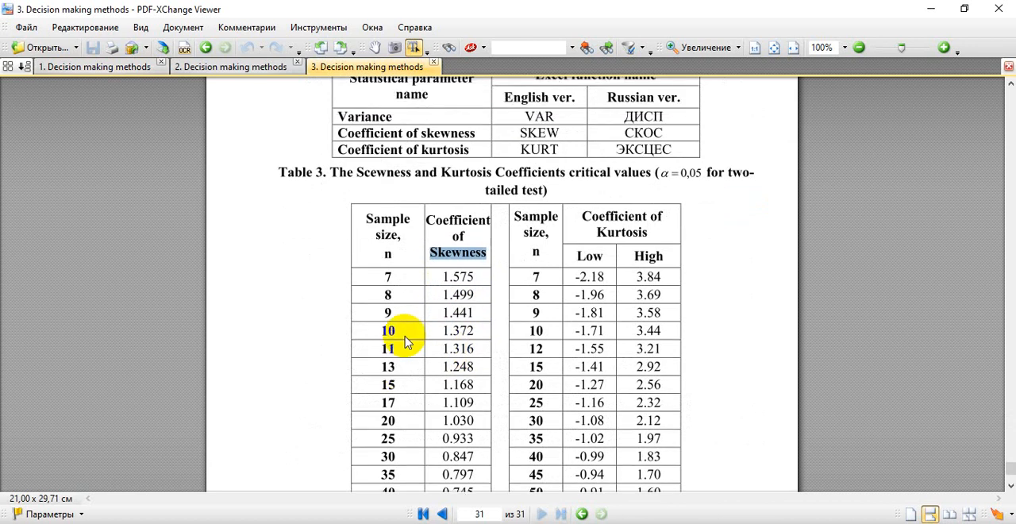
scroll(456, 292, "up", 1)
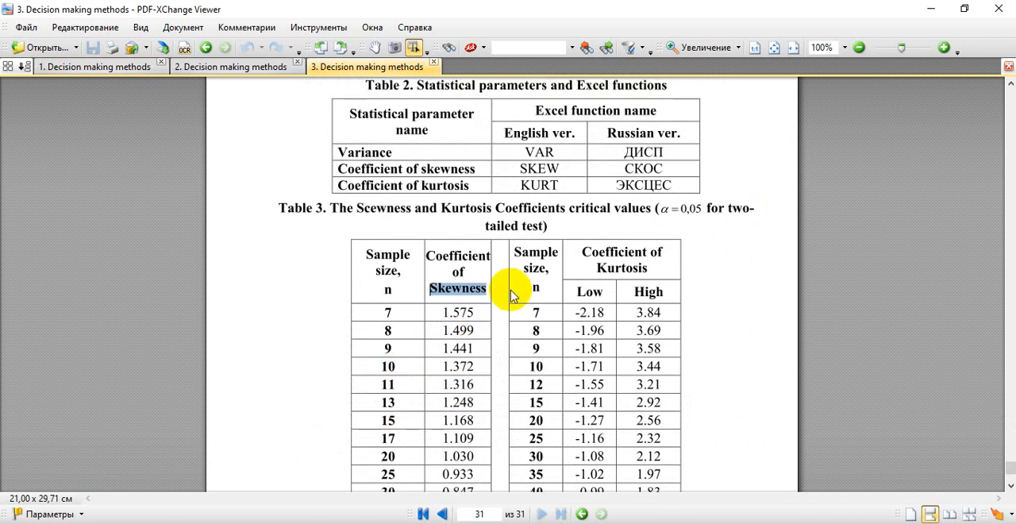
double_click(386, 421)
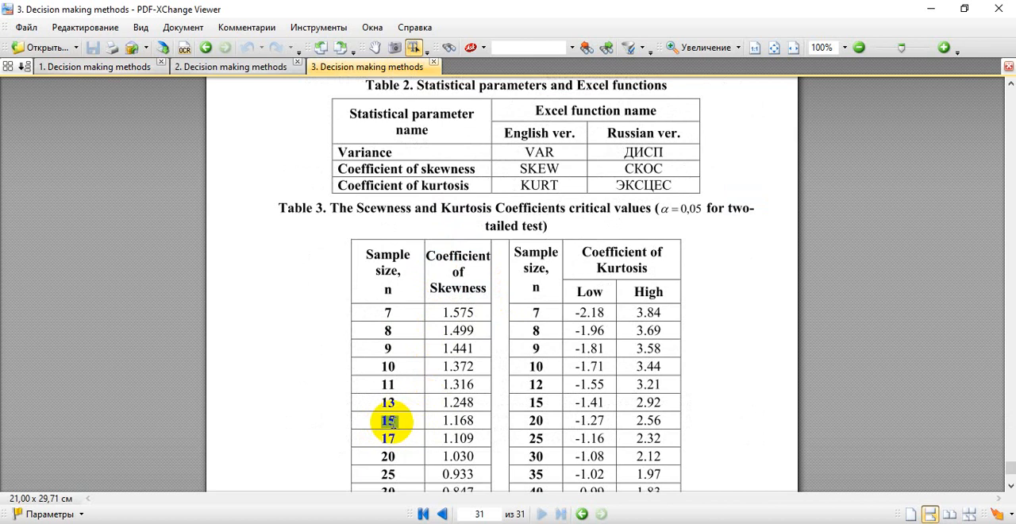
double_click(459, 421)
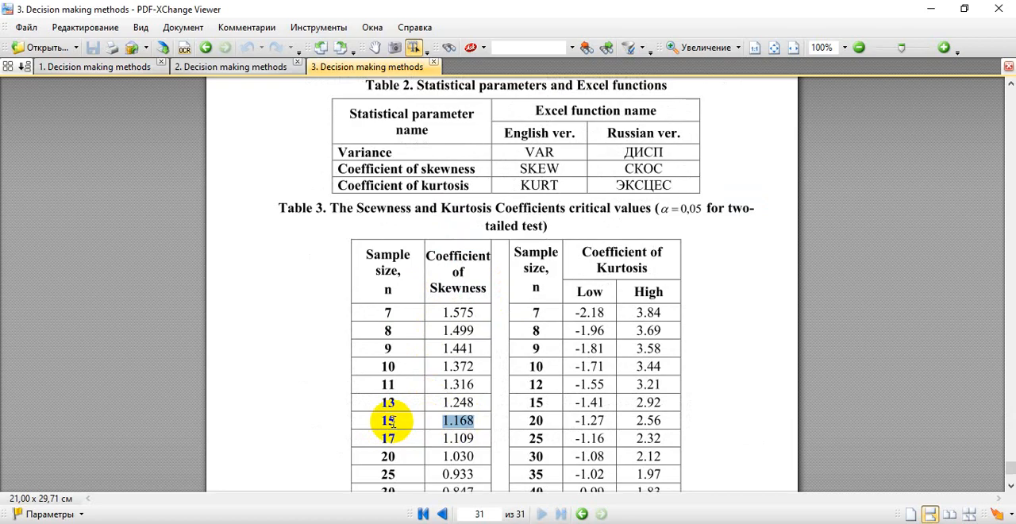
Step: Compare the women's Hb skewness in Excel with the critical value and reopen the skewness criterion in the first PDF document
key("alt+Tab")
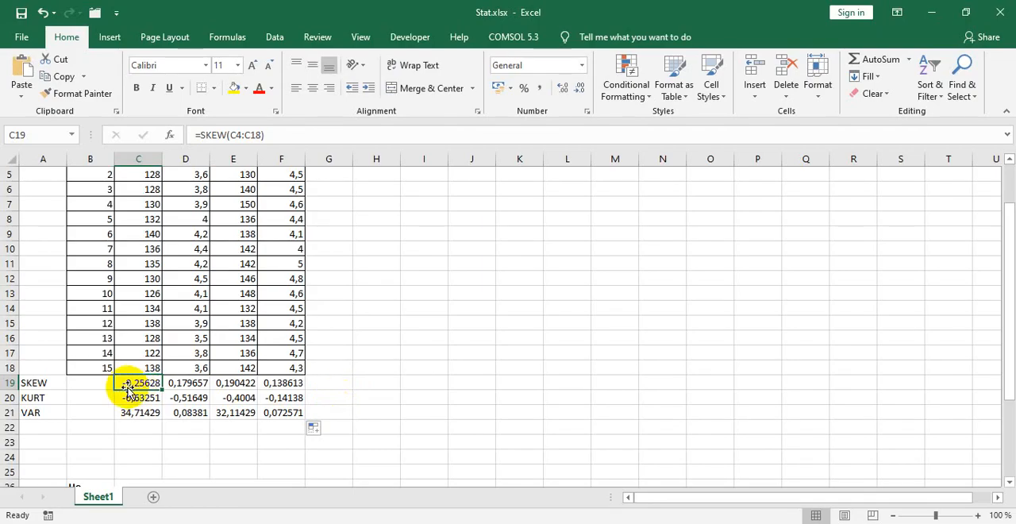
key("alt+Tab")
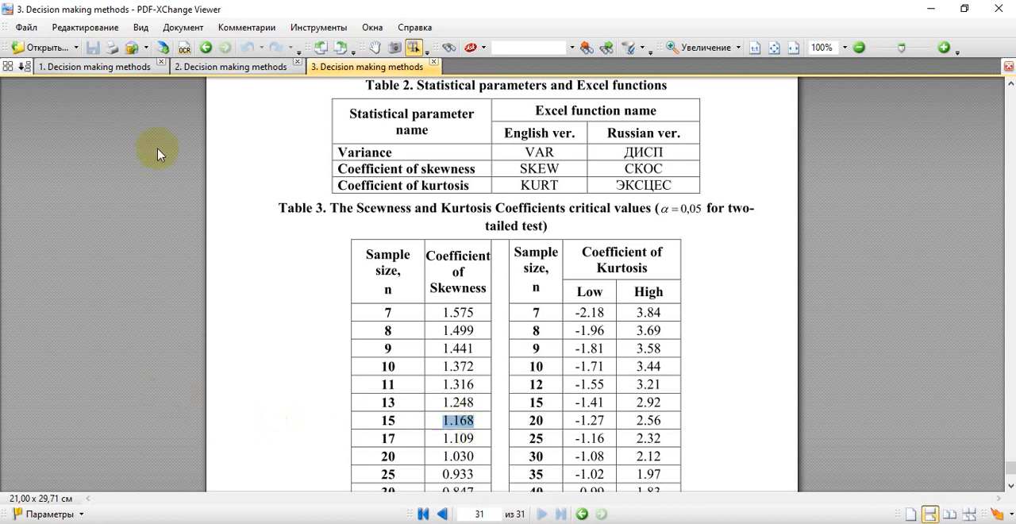
left_click(119, 67)
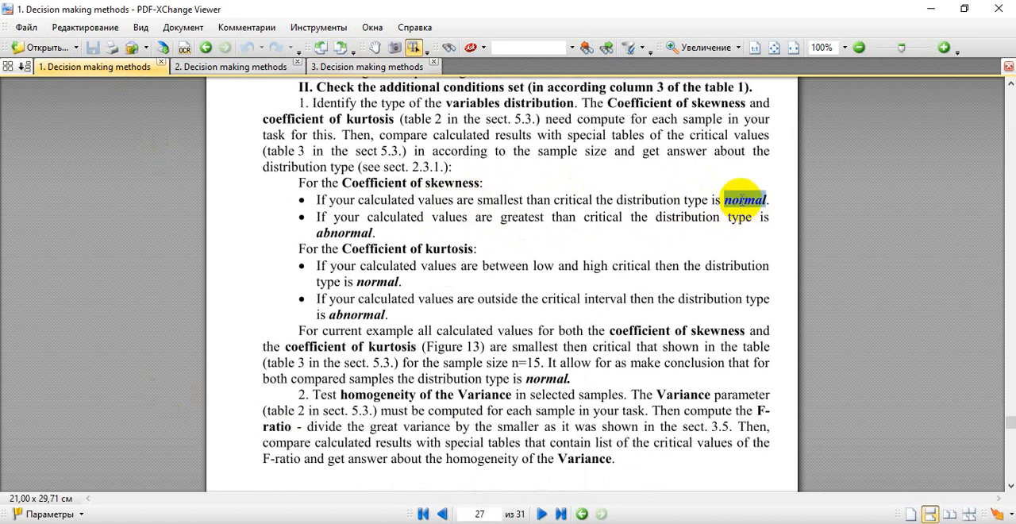
Step: Switch to Excel and fill the SKEW results in C19:F19 with green
key("alt+Tab")
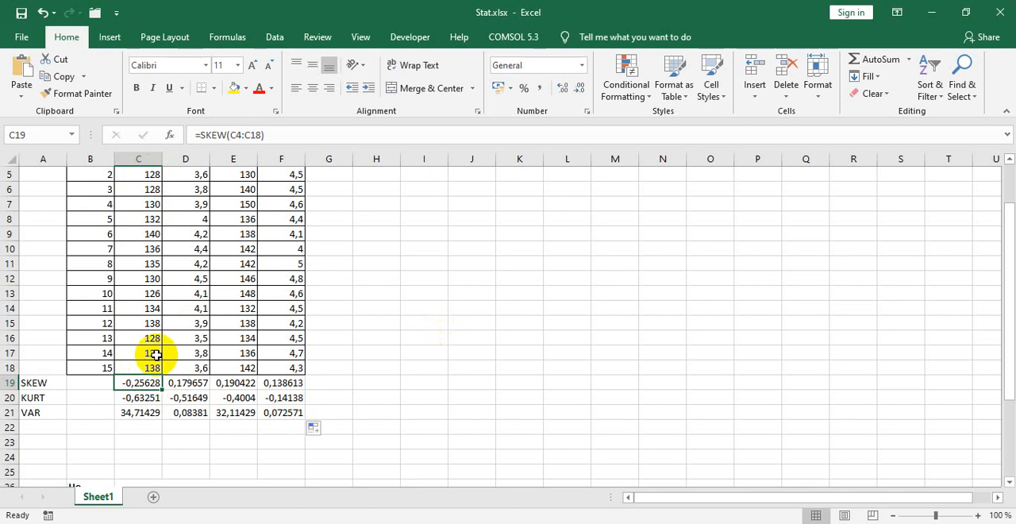
left_click(245, 88)
left_click(297, 204)
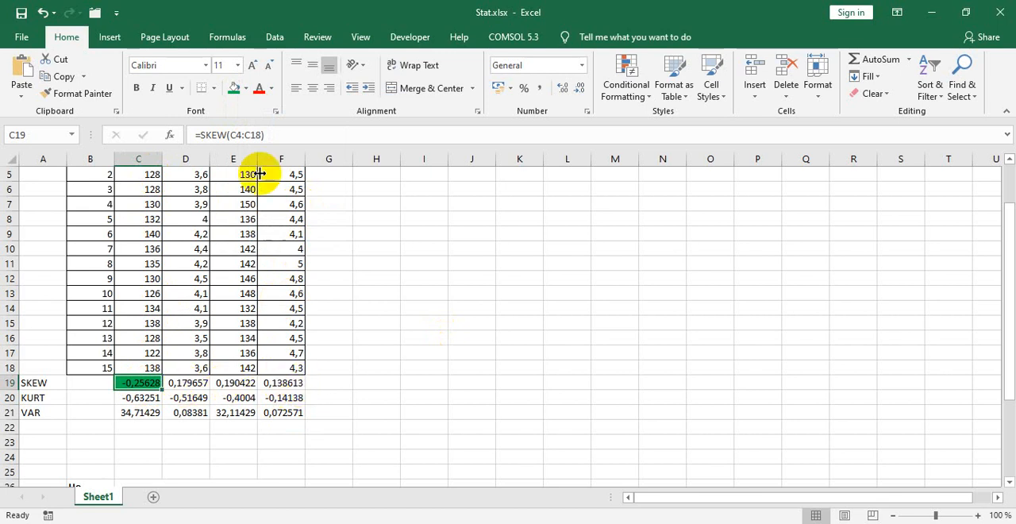
scroll(297, 321, "up", 2)
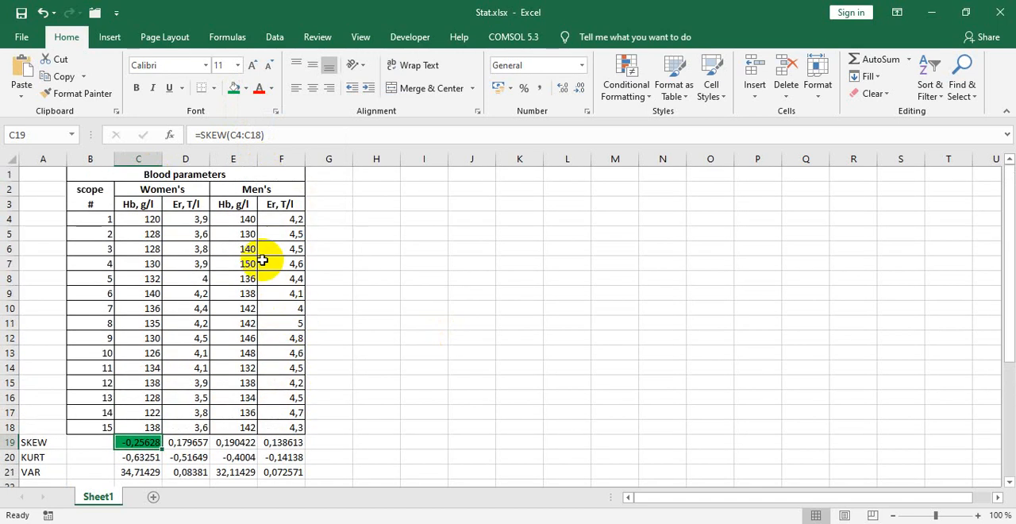
scroll(297, 301, "down", 1)
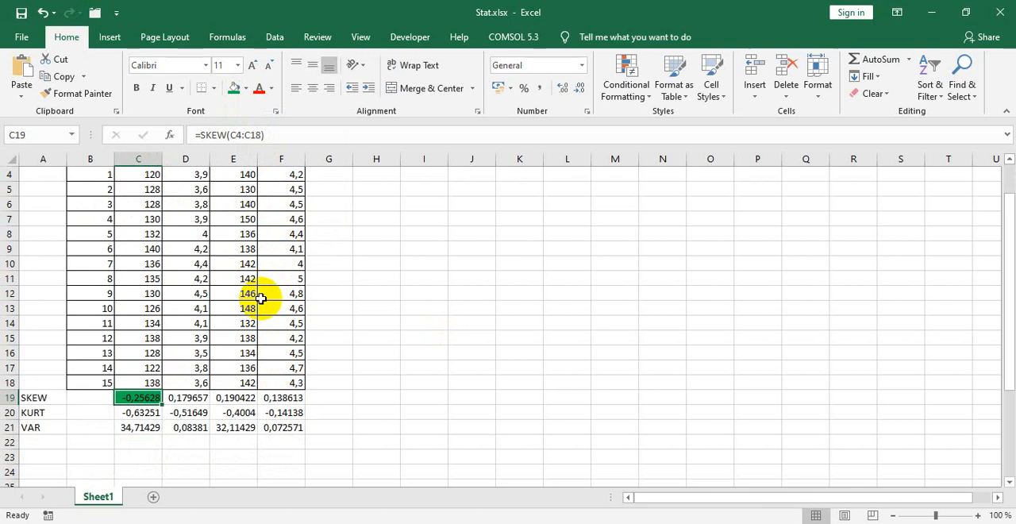
key("ctrl+shift+Right")
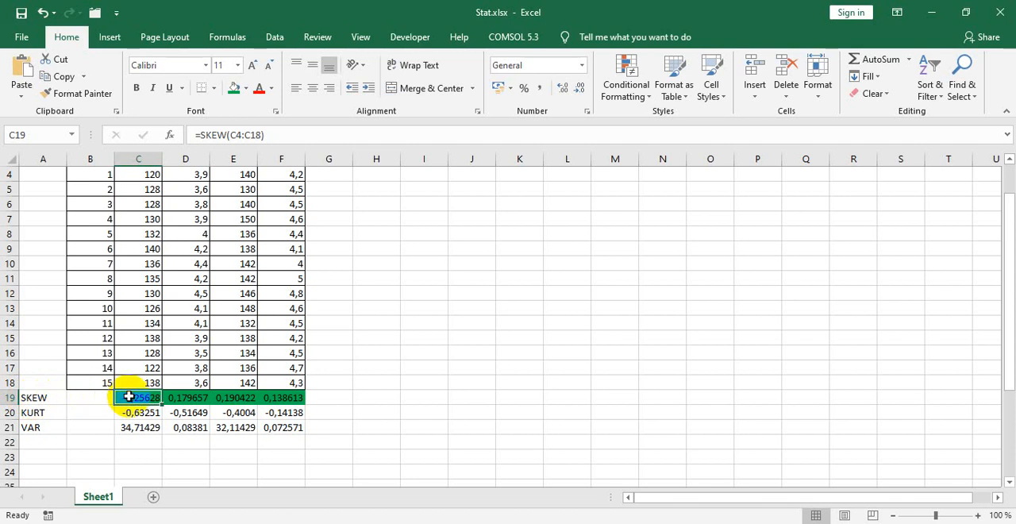
left_click(281, 402)
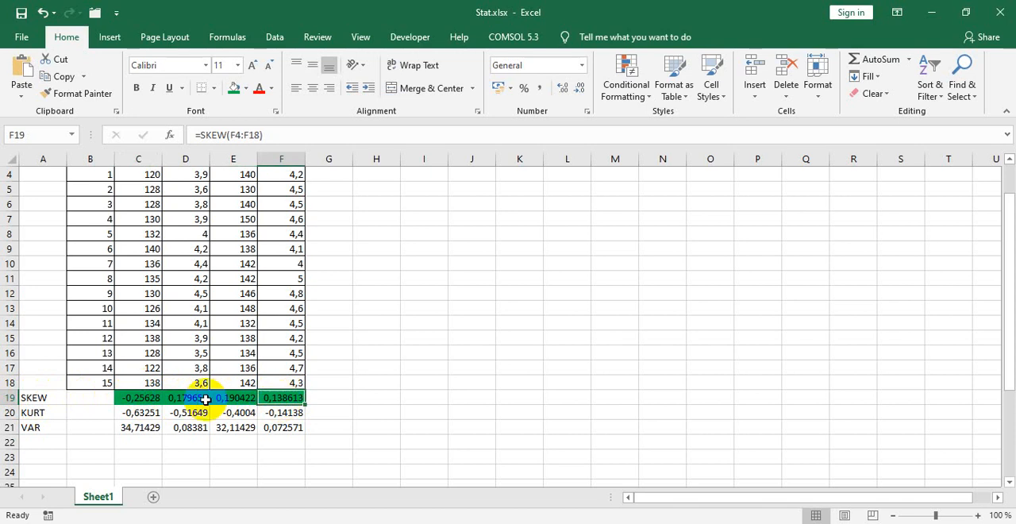
left_click(29, 400)
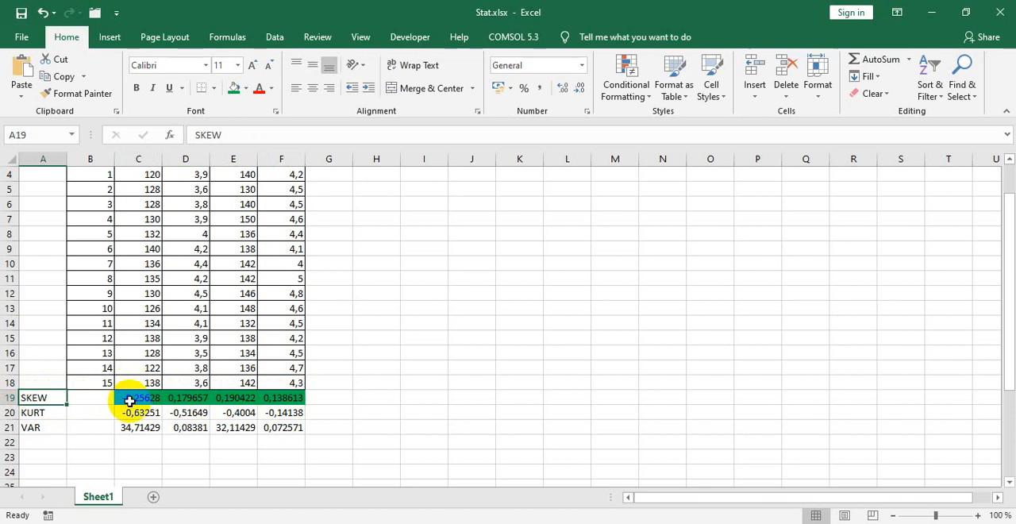
scroll(249, 245, "up", 1)
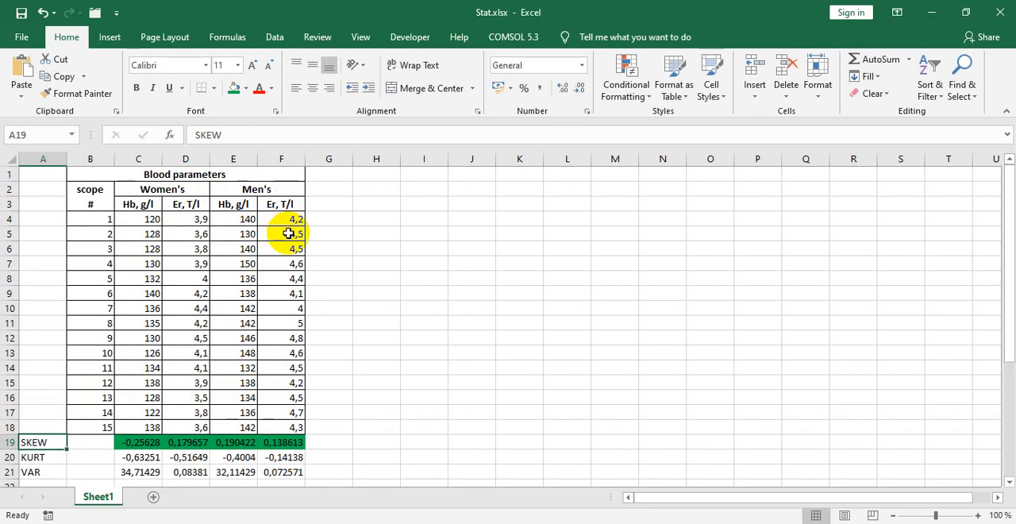
scroll(274, 284, "down", 1)
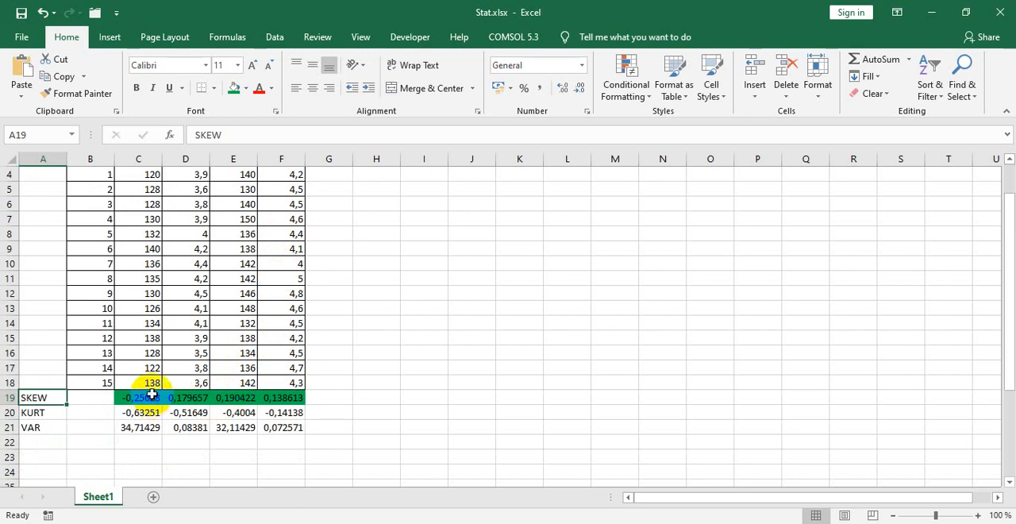
Step: Select the women's Hb kurtosis in C20 and look up the low and high critical kurtosis for n = 15 in the PDF's Table 3
left_click(49, 413)
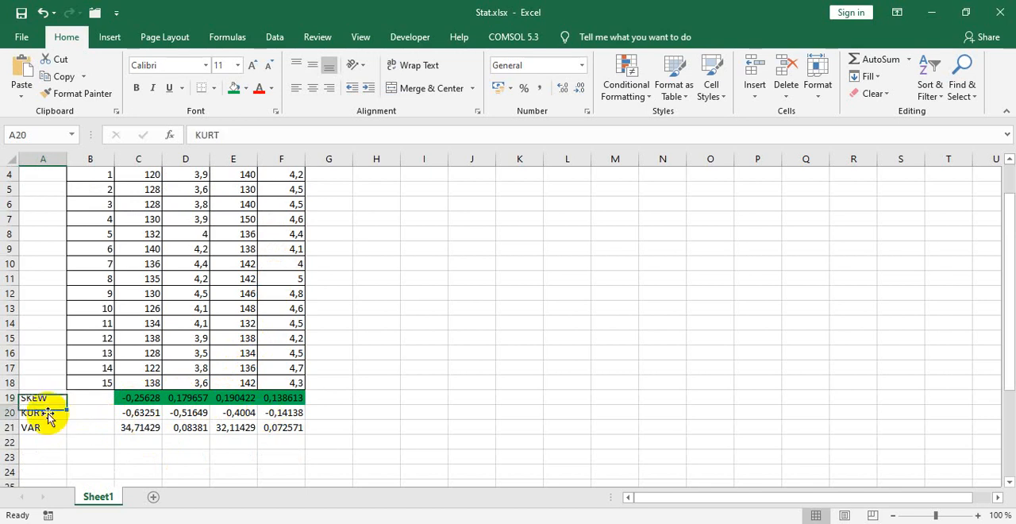
left_click(136, 413)
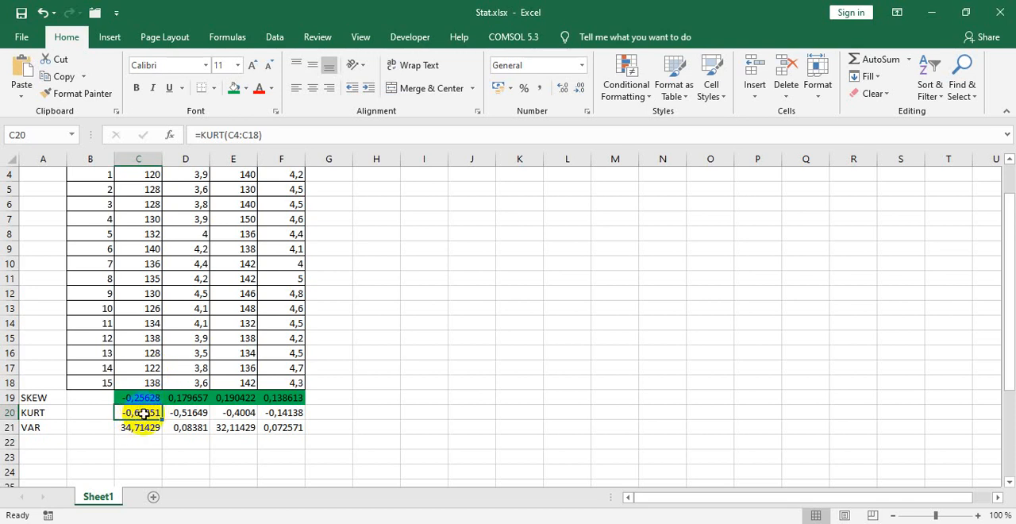
key("alt+Tab")
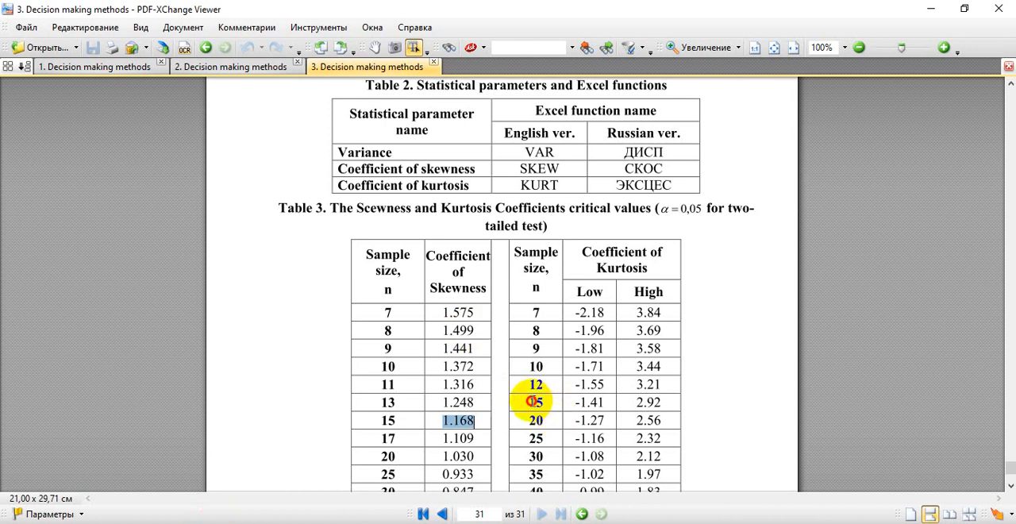
left_click_drag(533, 401, 635, 406)
Step: Switch to Excel, check the sample size in the scope column and compare the kurtosis in C20 with Table 3's critical interval
key("alt+Tab")
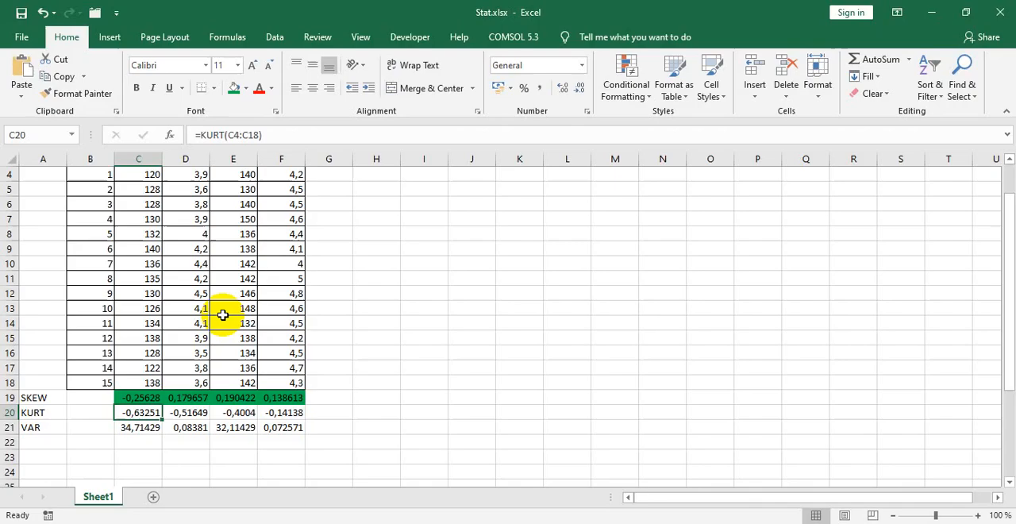
left_click(102, 383)
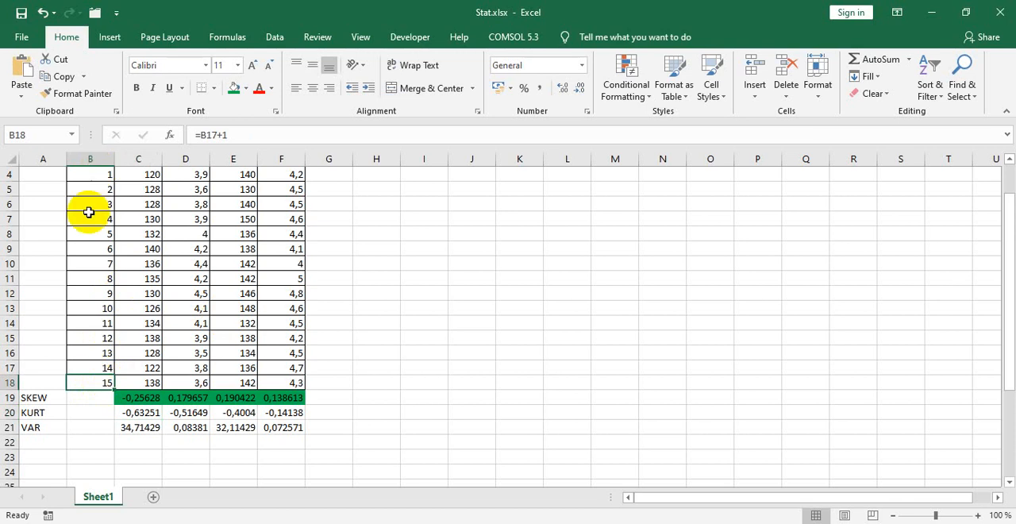
scroll(88, 212, "up", 1)
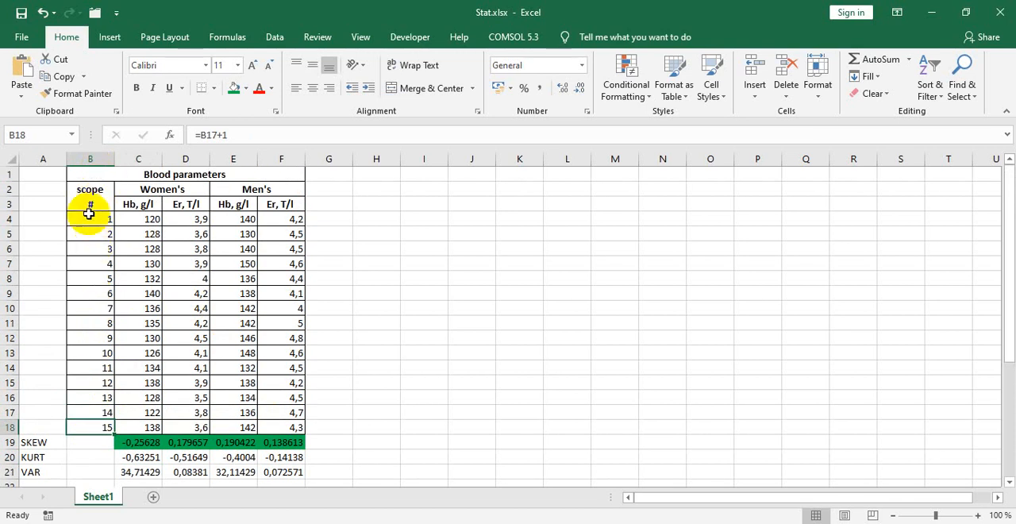
scroll(91, 349, "down", 2)
key("alt+Tab")
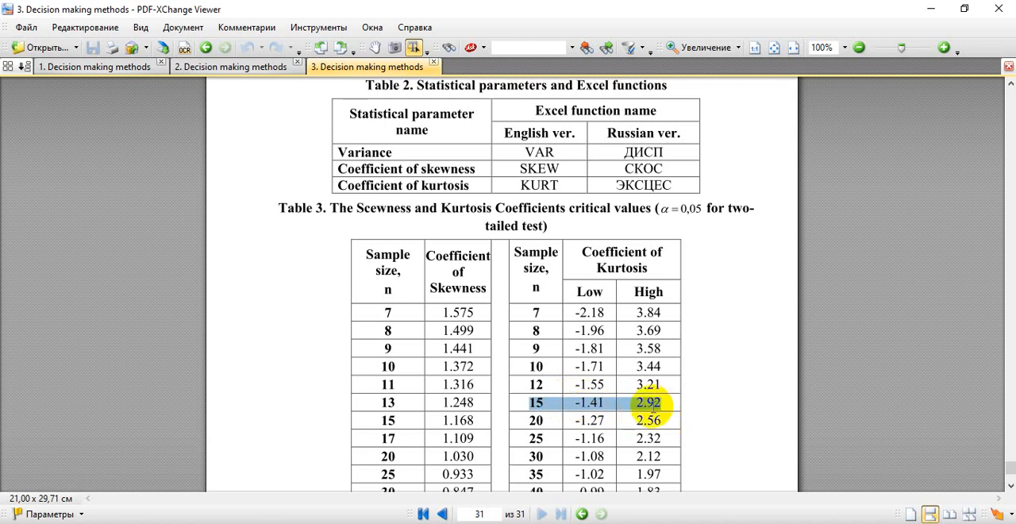
key("alt+Tab")
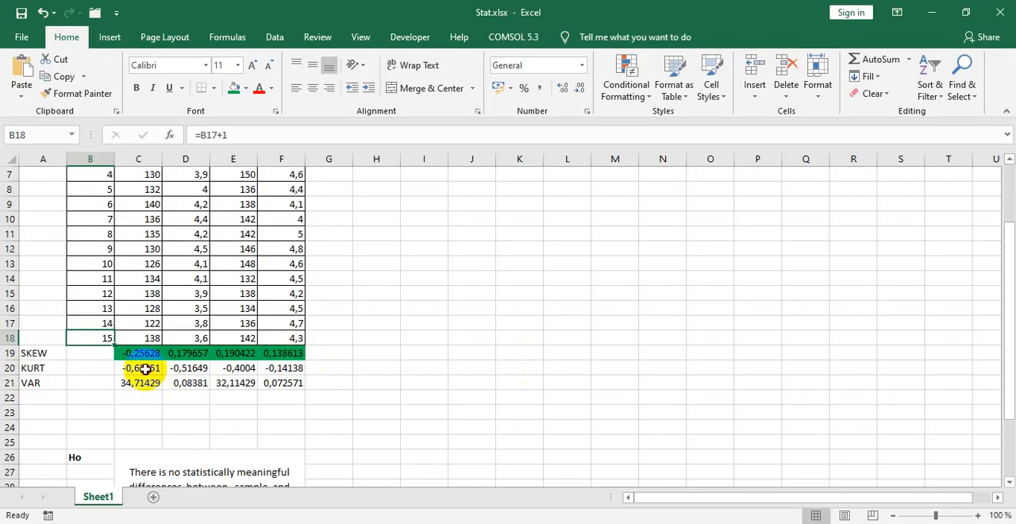
left_click(140, 369)
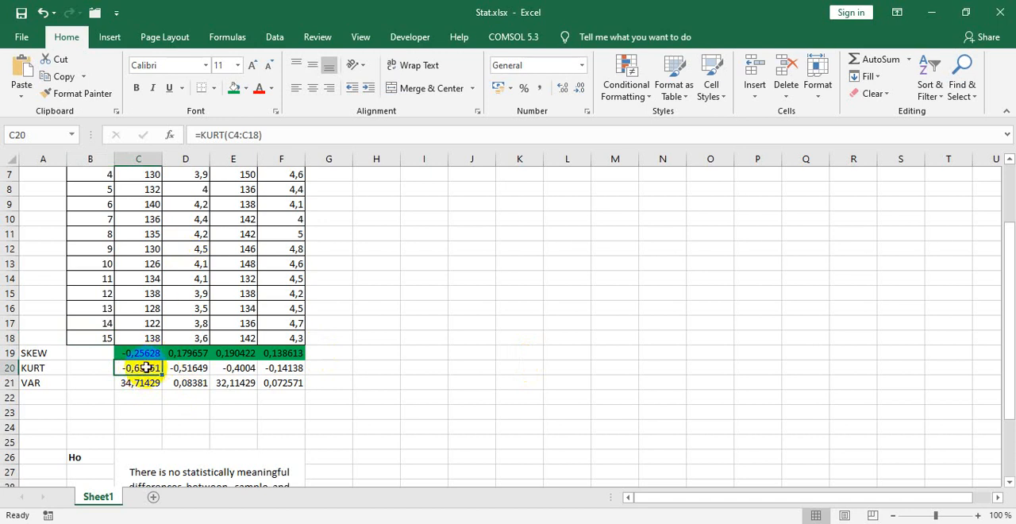
Step: Switch to the first PDF document and highlight the kurtosis criterion for a normal distribution
key("alt+Tab")
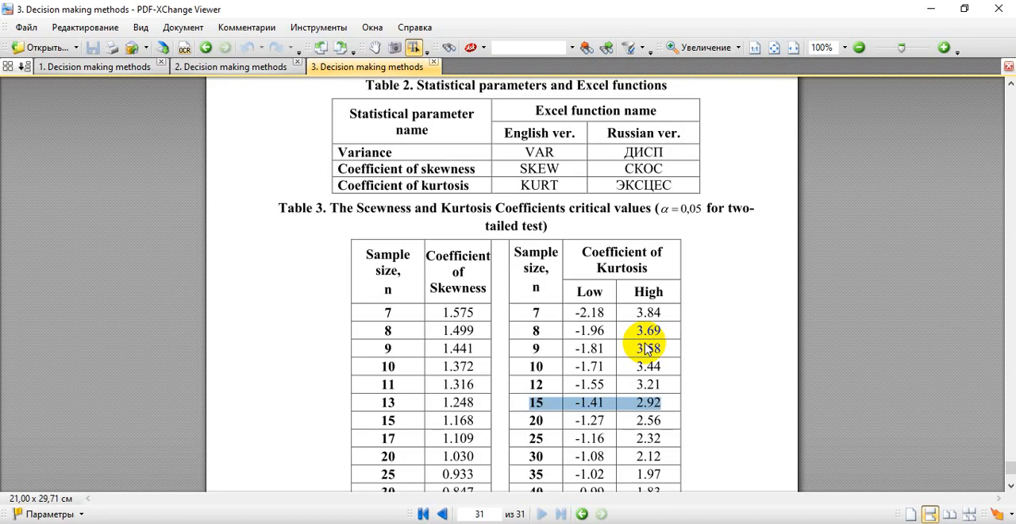
left_click(137, 66)
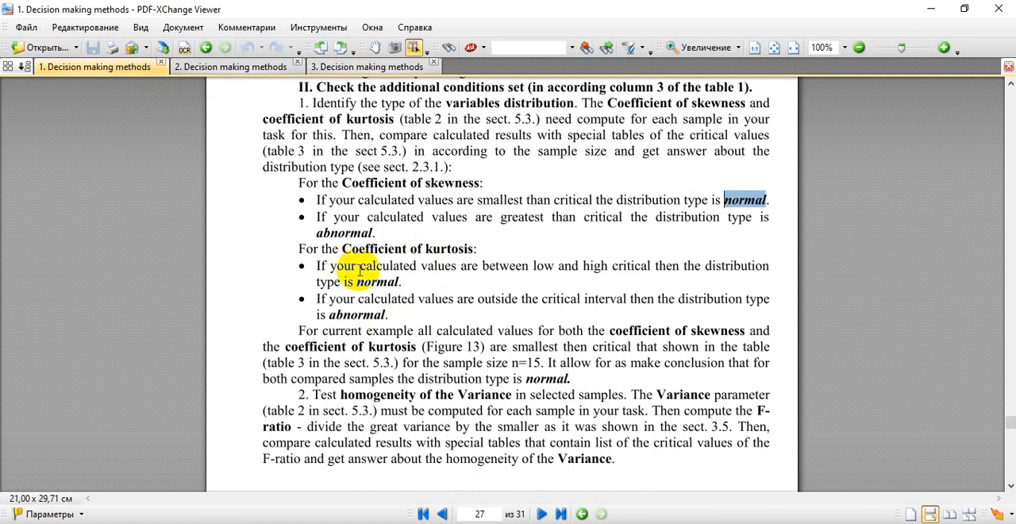
left_click_drag(360, 266, 546, 270)
left_click_drag(575, 269, 650, 265)
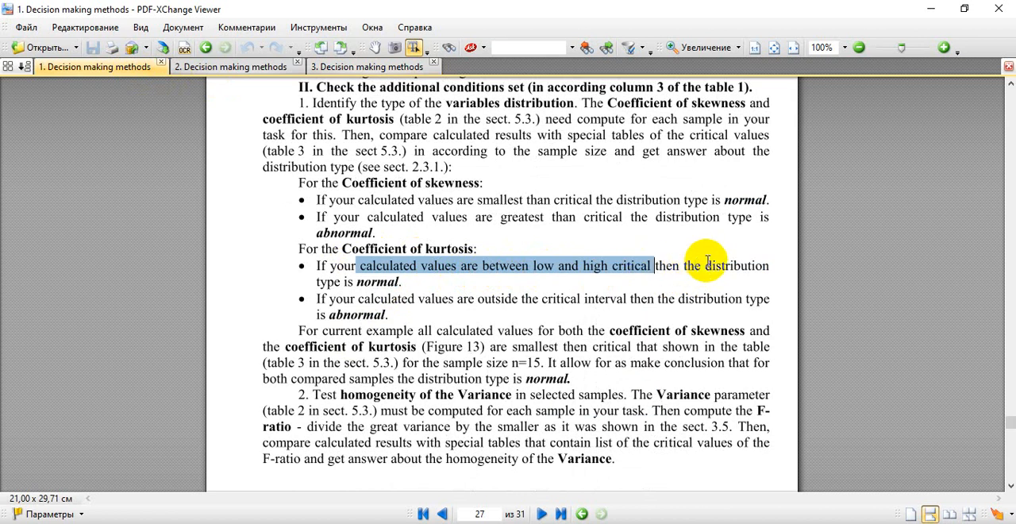
double_click(378, 282)
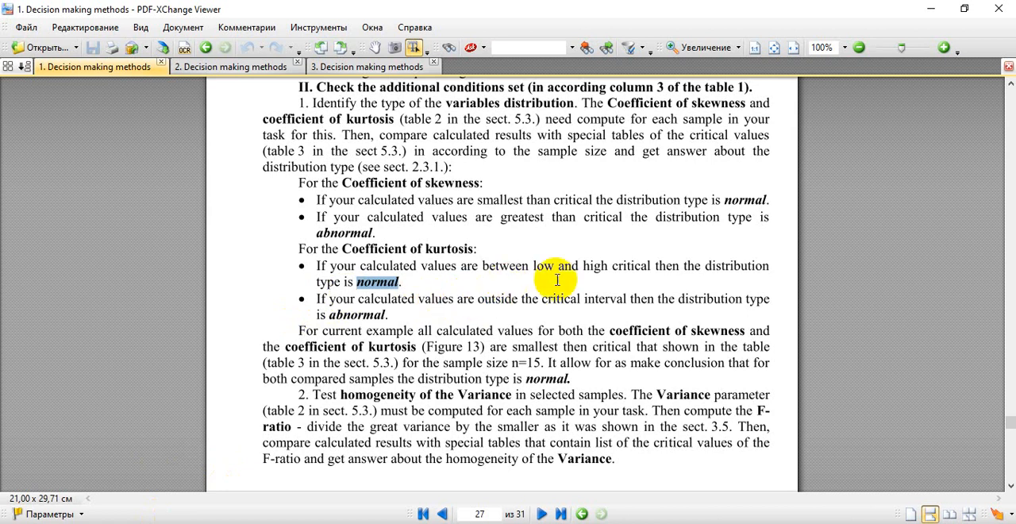
Step: Return to Table 3 in the third PDF document to review the critical kurtosis values for n = 15
key("alt+Tab")
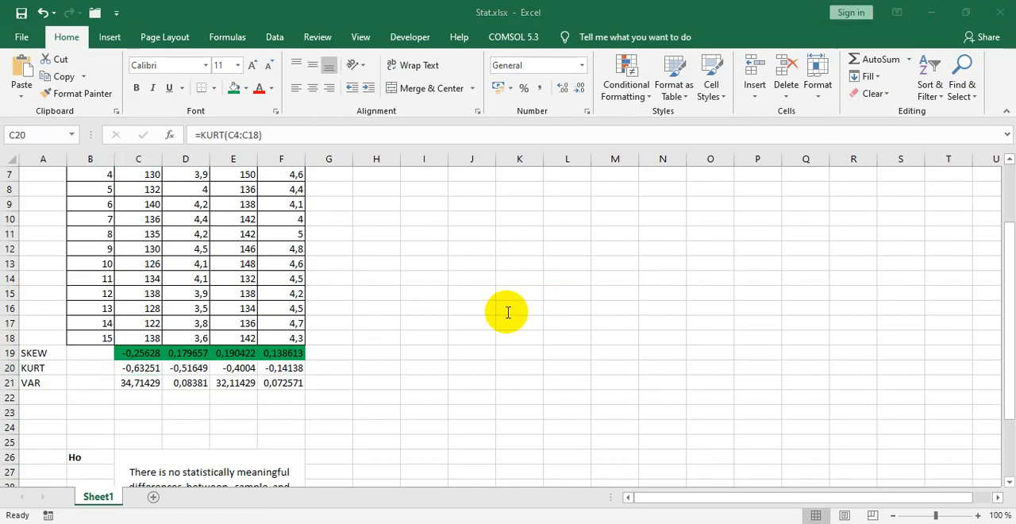
key("alt+Tab")
left_click(373, 67)
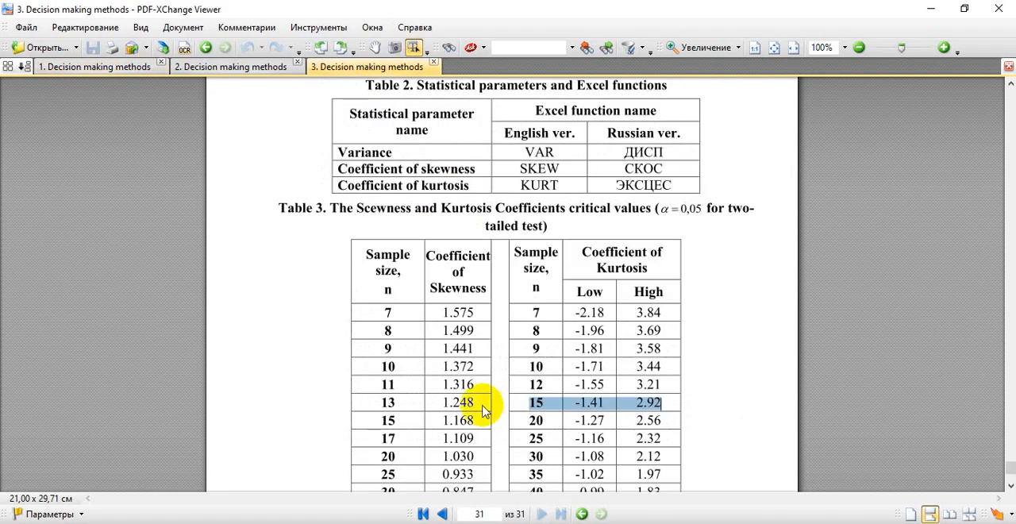
Step: Compare the women's Hb kurtosis in C20 in Excel with the low and high critical values for n = 15 in the PDF's Table 3
key("alt+Tab")
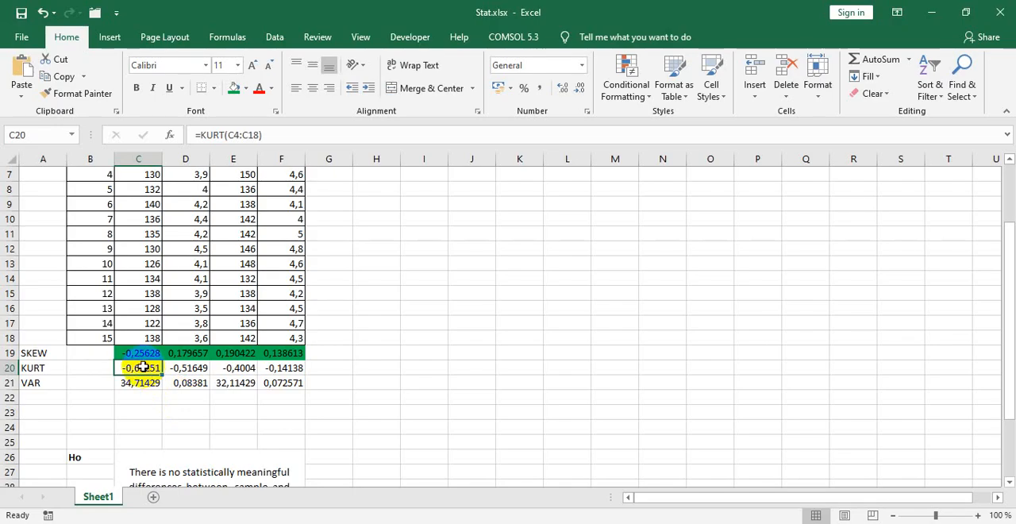
key("alt+Tab")
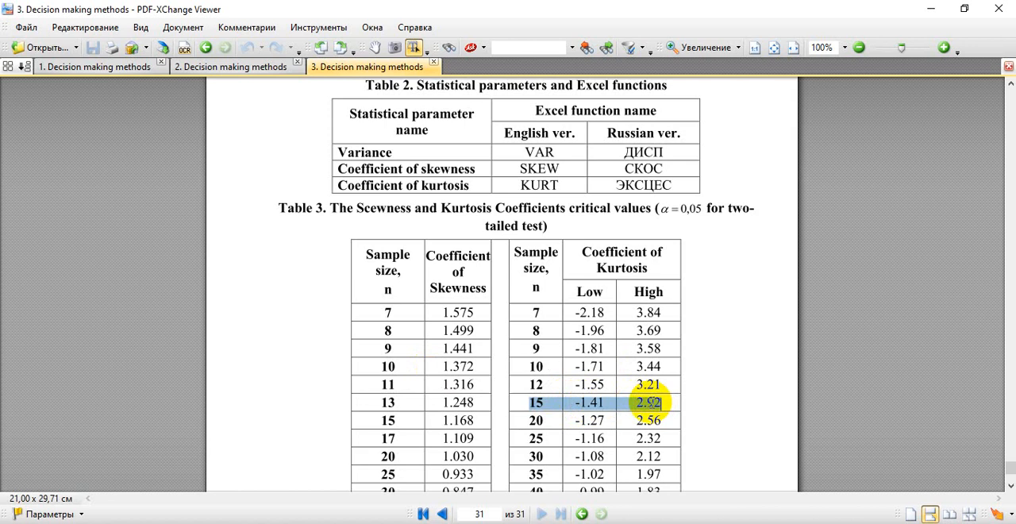
key("alt+Tab")
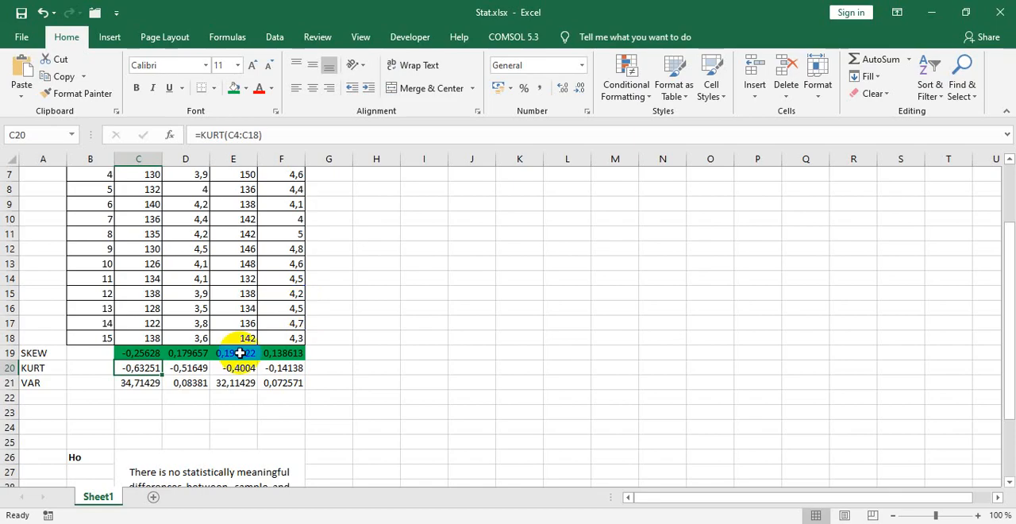
left_click_drag(191, 278, 191, 233)
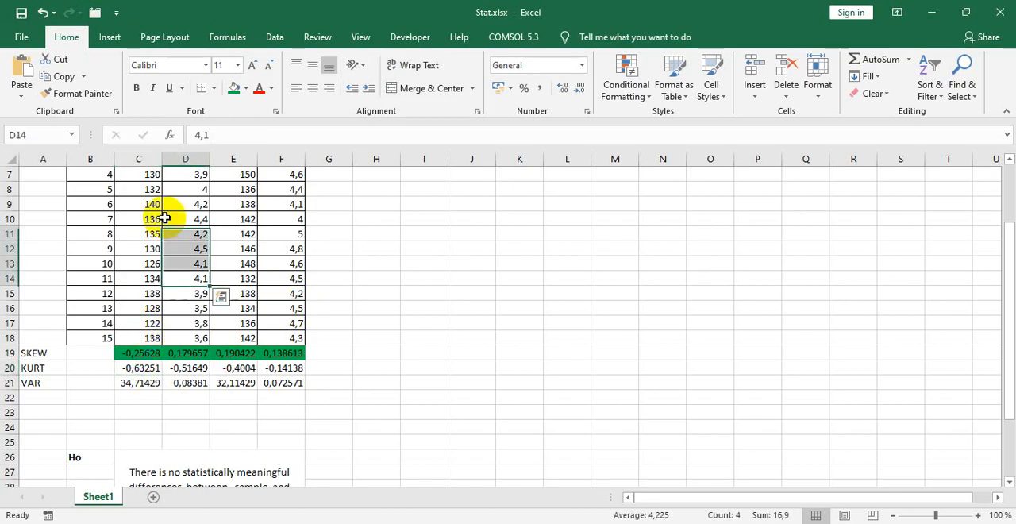
left_click(138, 367)
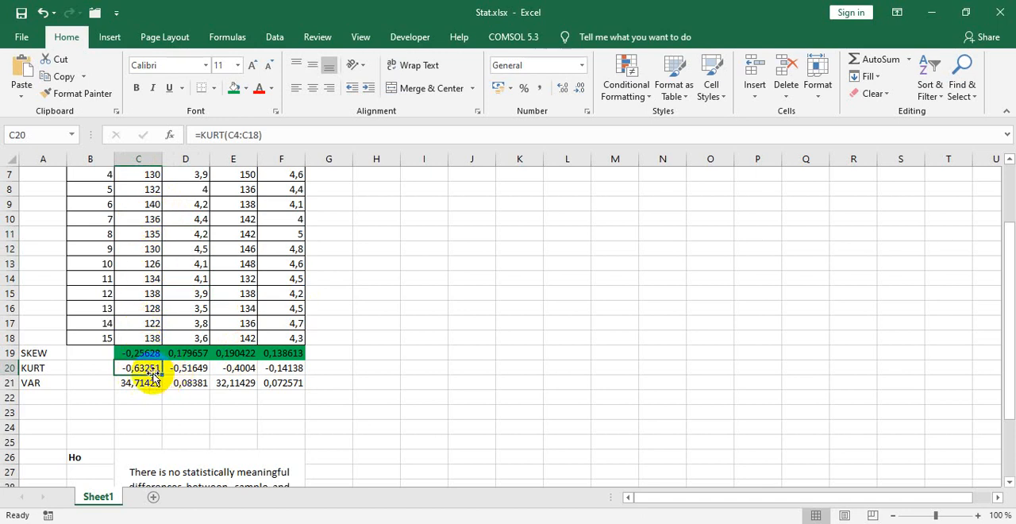
key("alt+Tab")
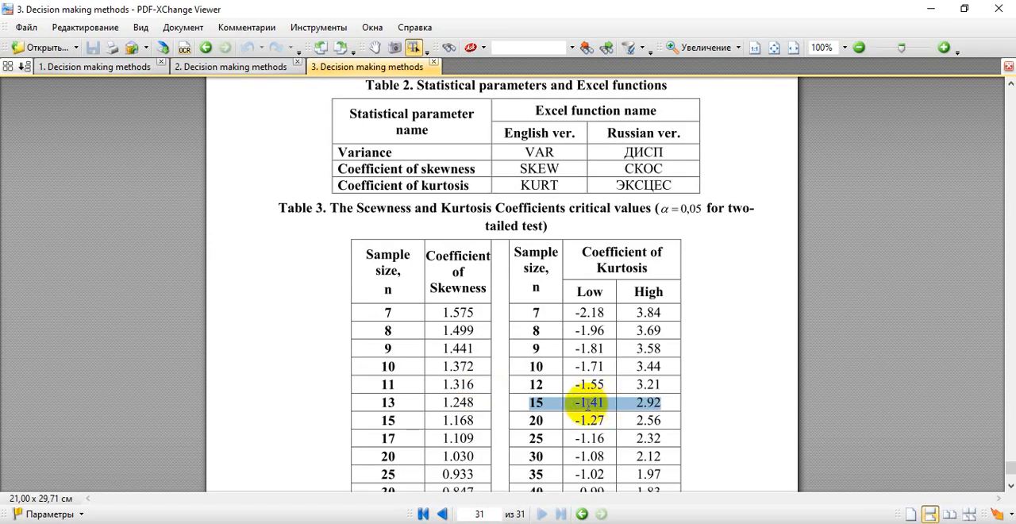
Step: Return to Excel and fill the kurtosis results in C20:F20 green to mark them as normal
key("alt+Tab")
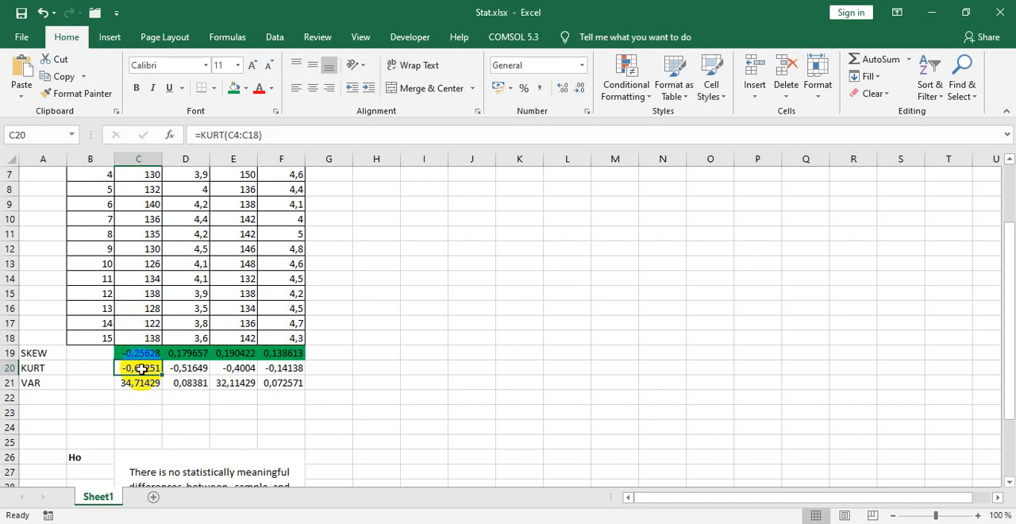
left_click(236, 87)
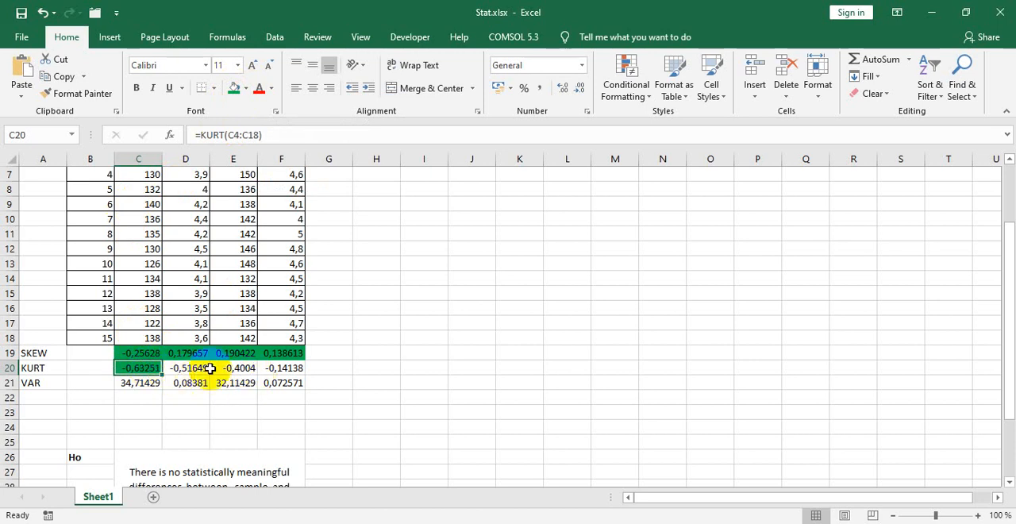
scroll(251, 214, "up", 2)
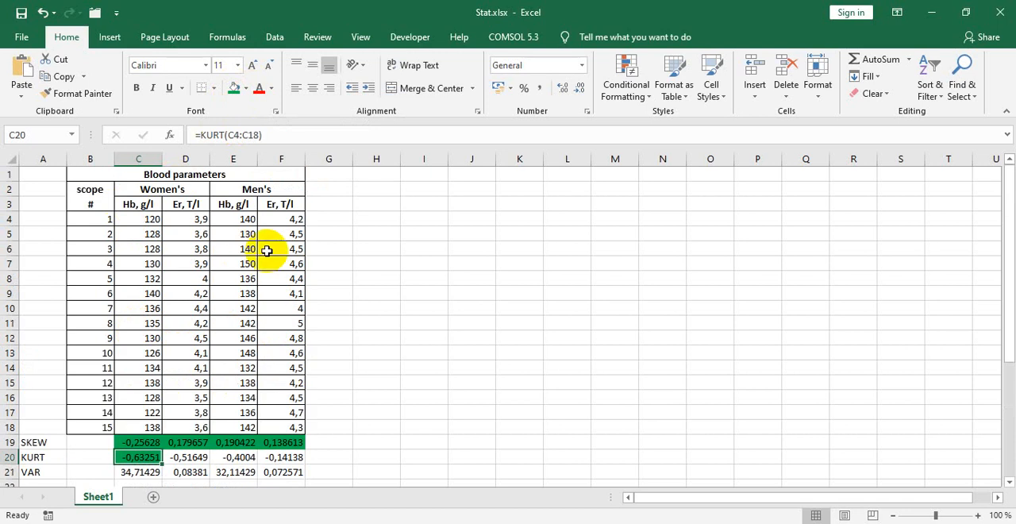
scroll(266, 250, "down", 2)
left_click_drag(134, 356, 258, 363)
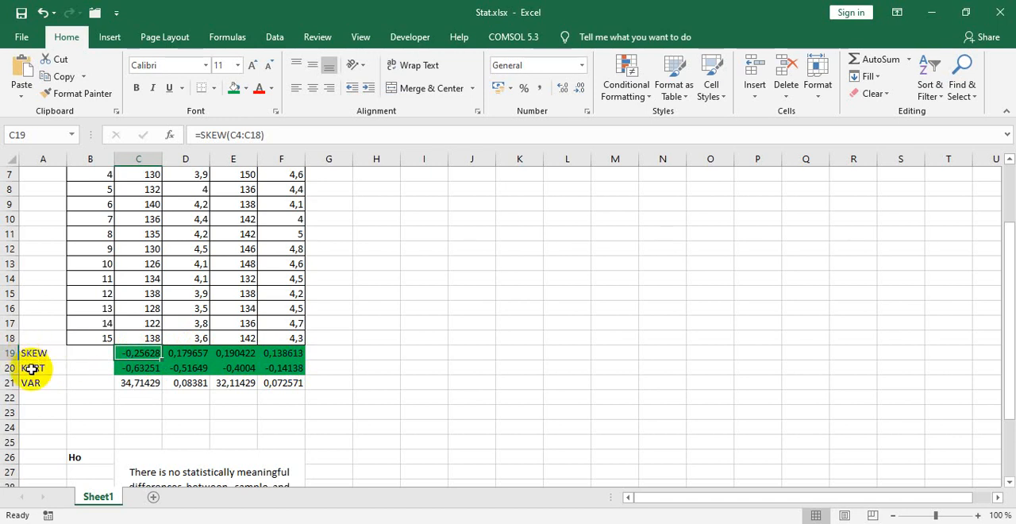
Step: Review the skewness and kurtosis results of all four samples and select the sample size in B18
scroll(227, 333, "up", 2)
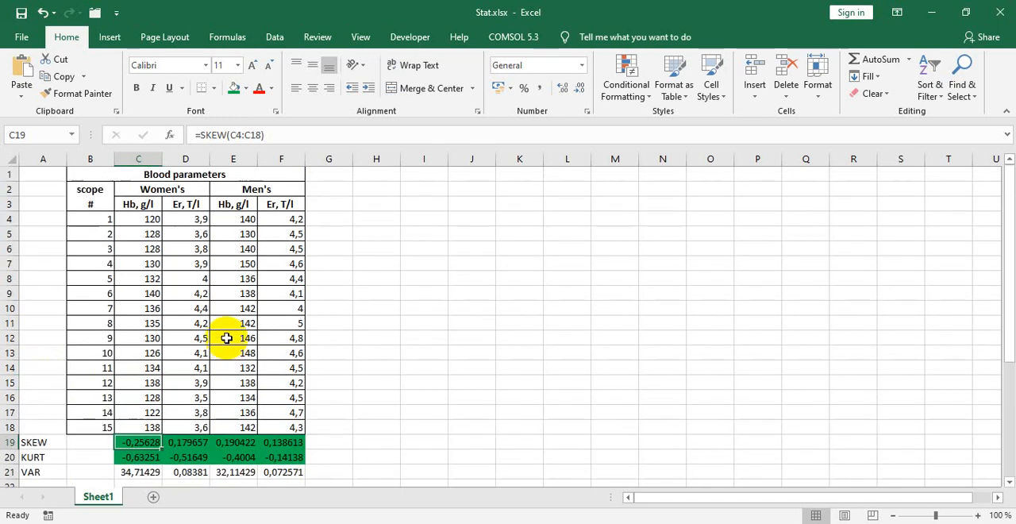
scroll(254, 440, "down", 1)
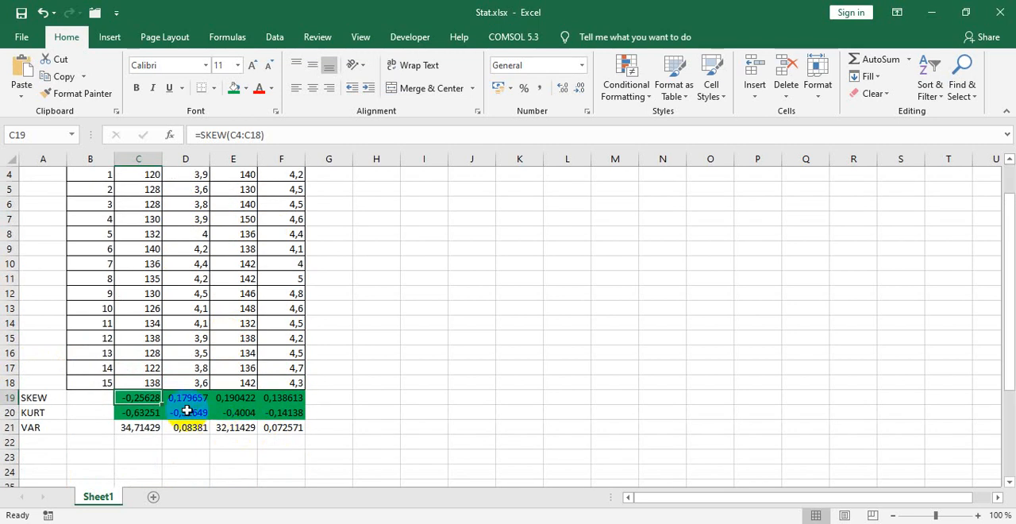
scroll(185, 409, "up", 1)
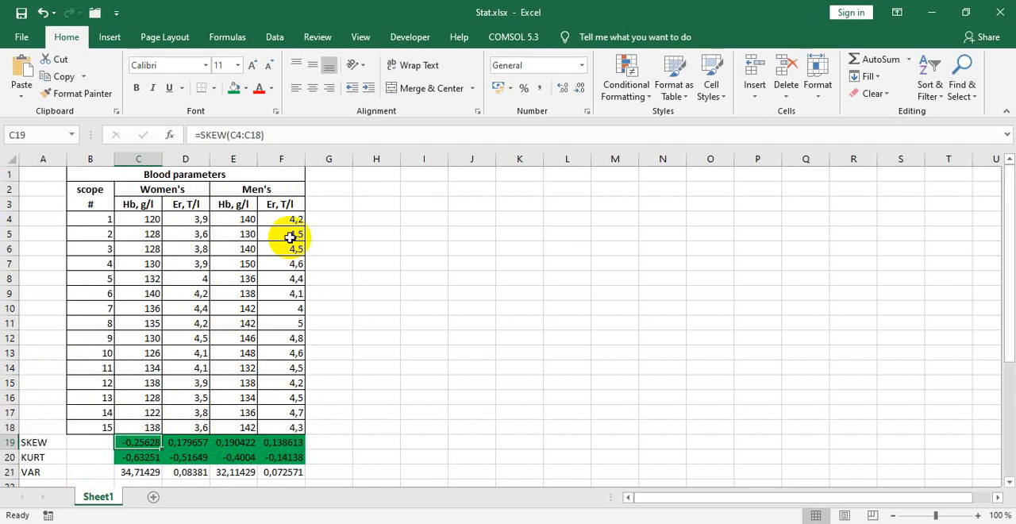
scroll(273, 365, "down", 2)
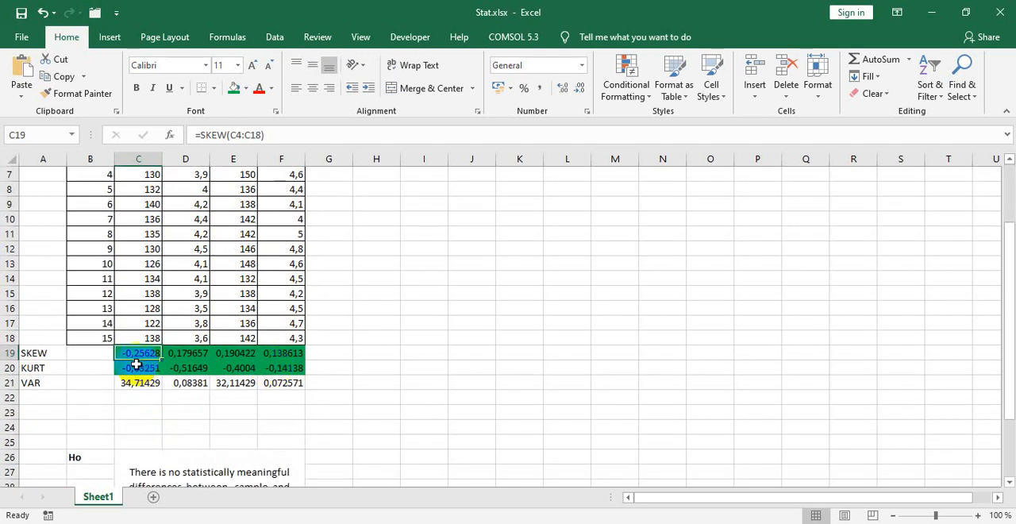
scroll(134, 361, "up", 1)
scroll(137, 371, "up", 1)
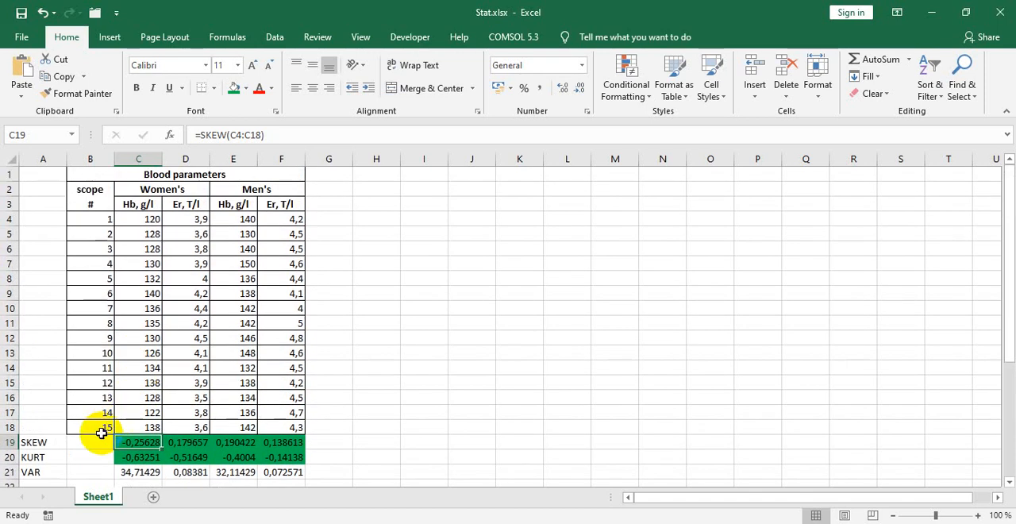
left_click(96, 430)
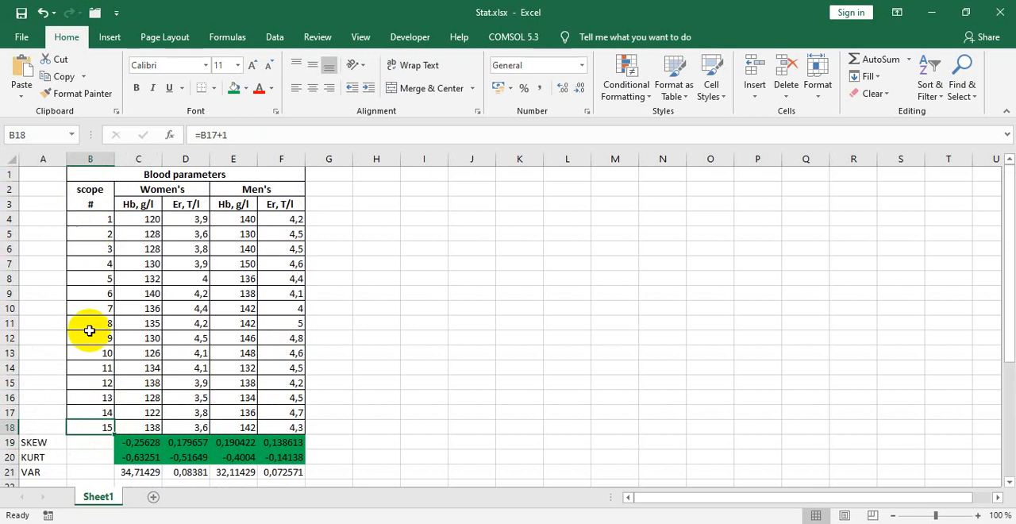
Step: Switch to the third PDF document, highlight the critical skewness for n = 15 in Table 3, and return to the first document's distribution criteria
key("alt+Tab")
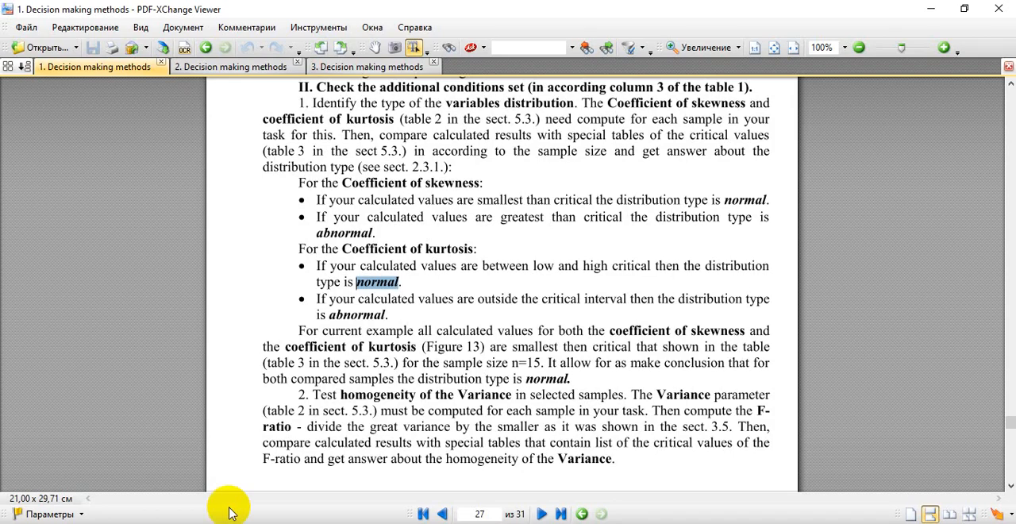
left_click(405, 67)
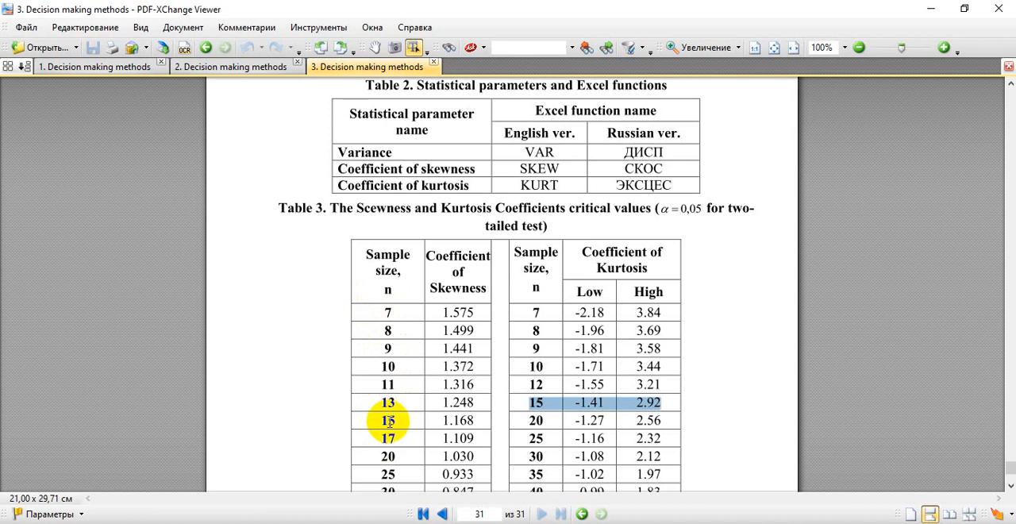
left_click_drag(381, 422, 466, 421)
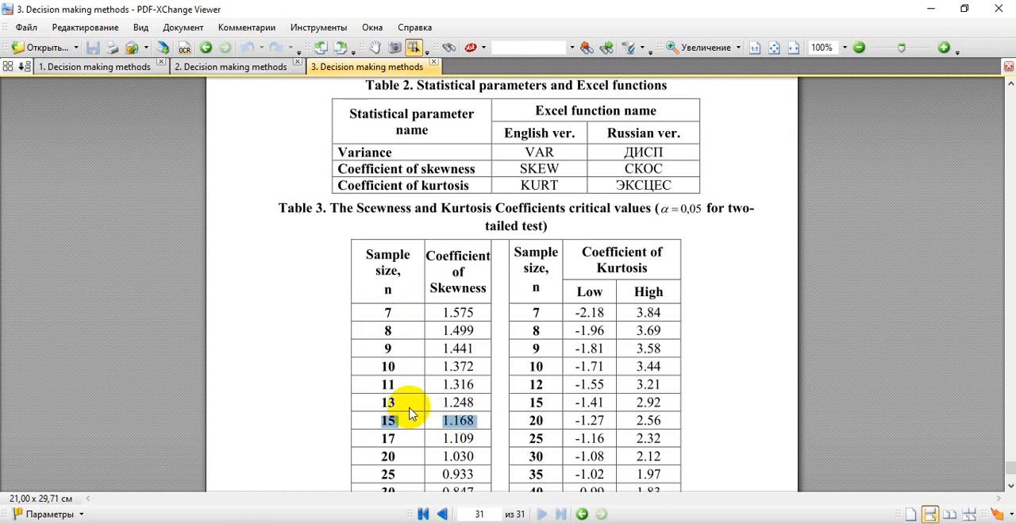
key("ctrl+Tab")
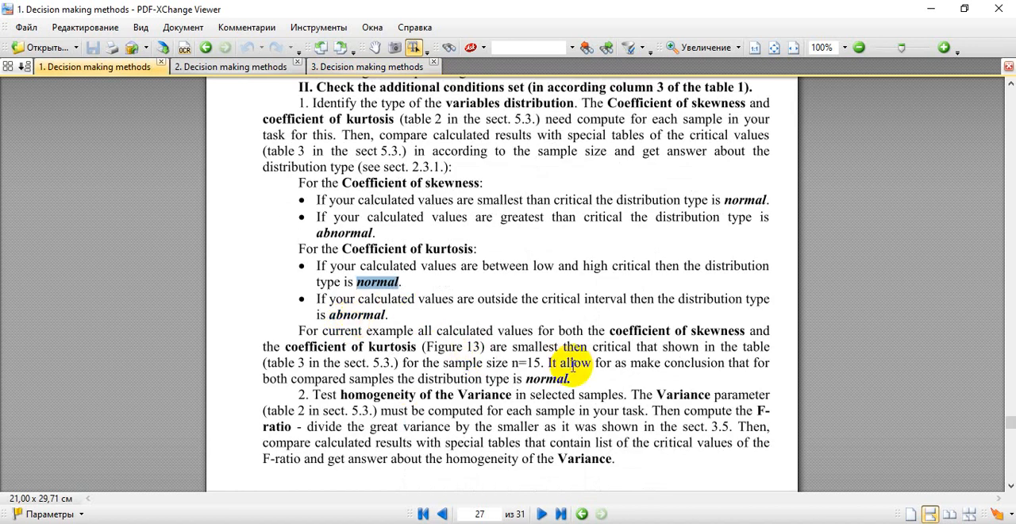
Step: Switch to Excel and select the Hb and Er headings in C3:F3 to review which samples were tested
key("alt+Tab")
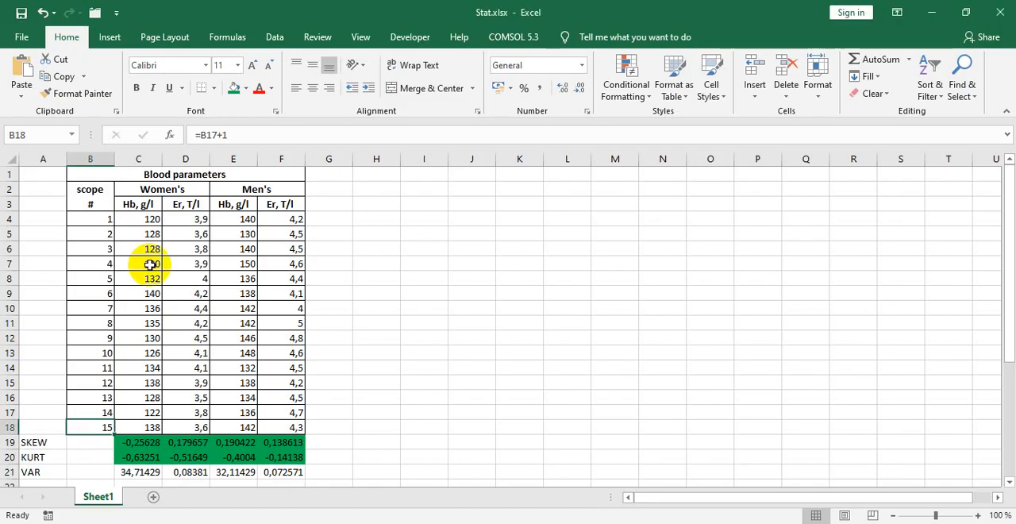
left_click_drag(131, 203, 272, 205)
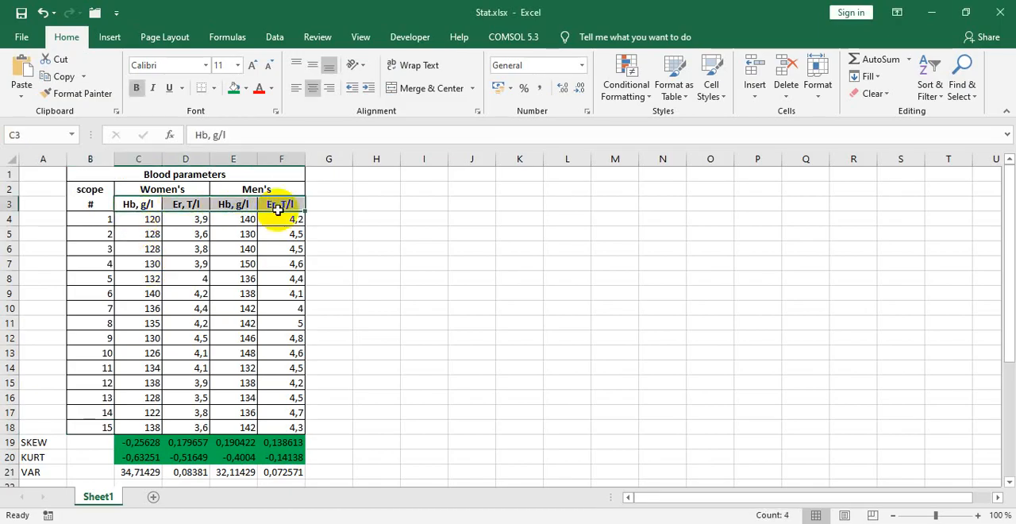
left_click(155, 220)
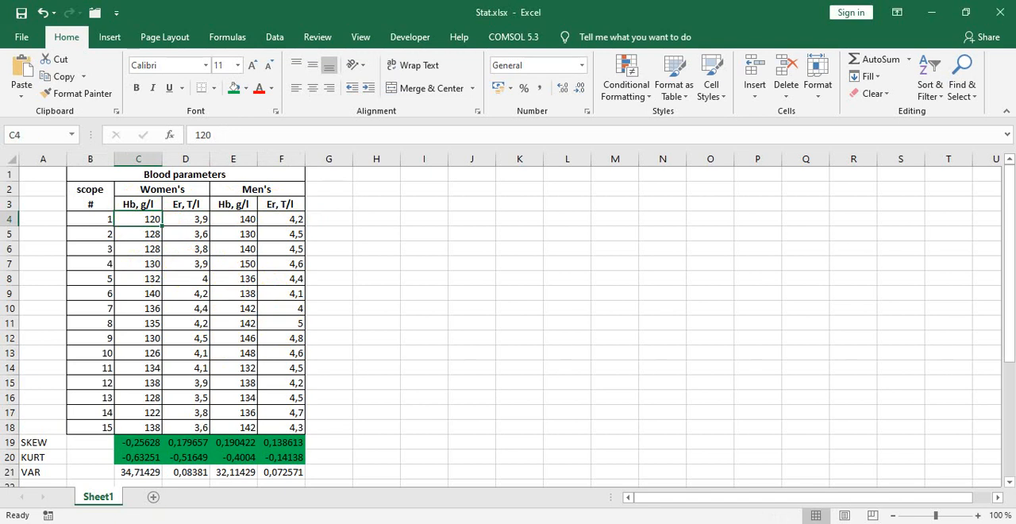
Step: Look up the conditions for comparing two independent sample means in the second PDF document's Table 1, highlighting "Normal" and examining the variance condition
key("alt+Tab")
left_click(262, 66)
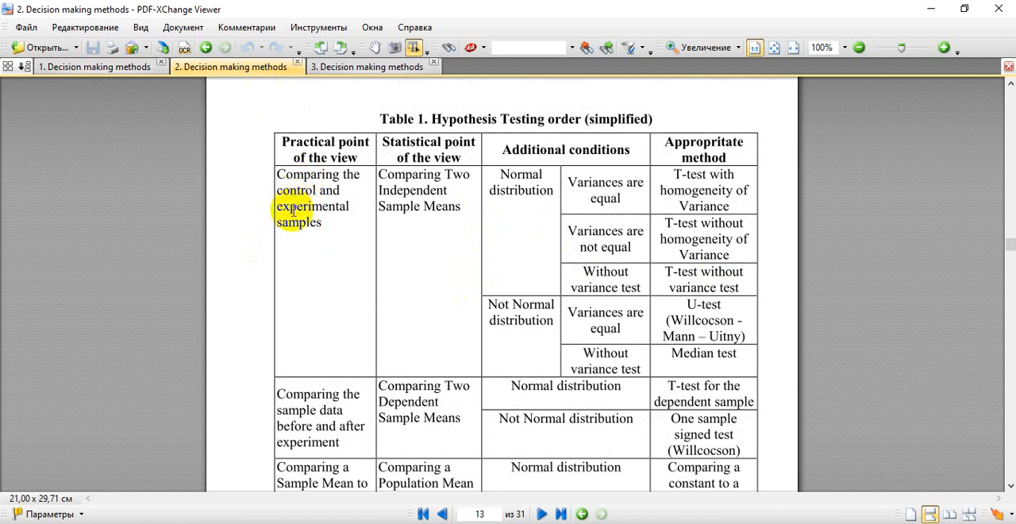
key("alt+Tab")
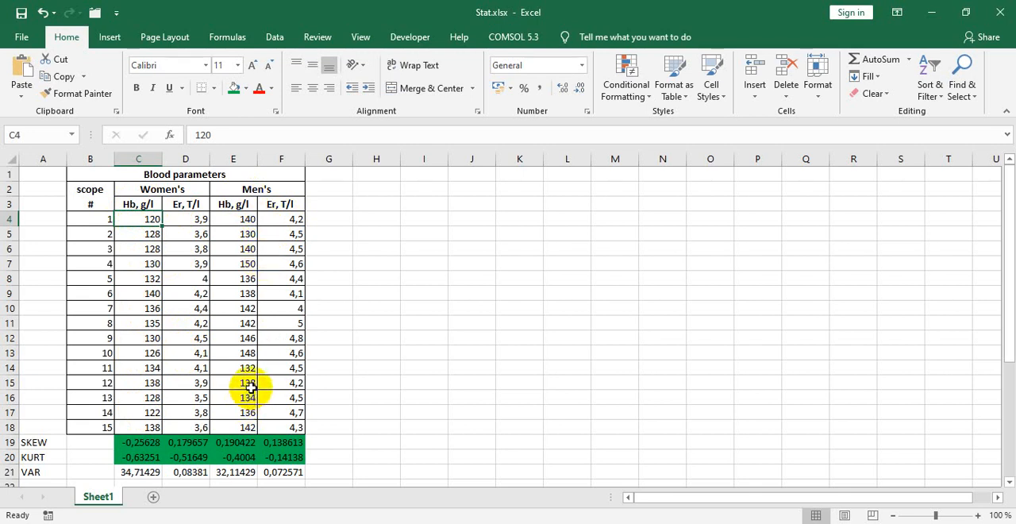
key("alt+Tab")
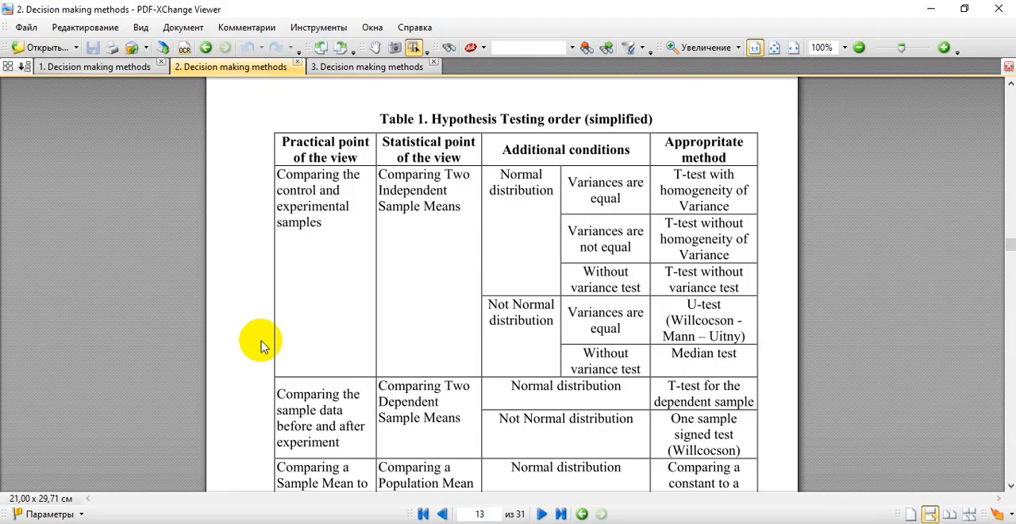
double_click(509, 176)
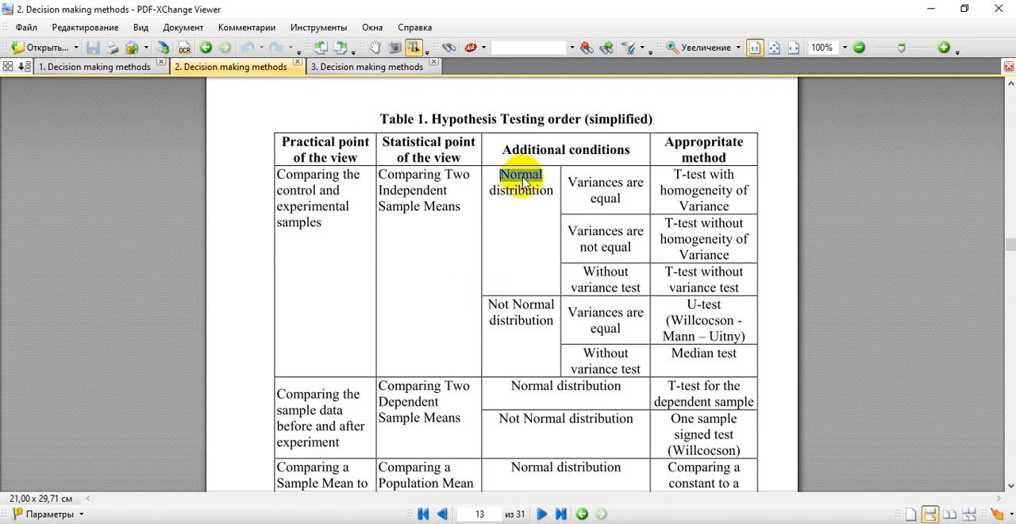
mouse_move(580, 184)
left_mouse_down()
mouse_move(585, 234)
mouse_move(584, 192)
left_mouse_up()
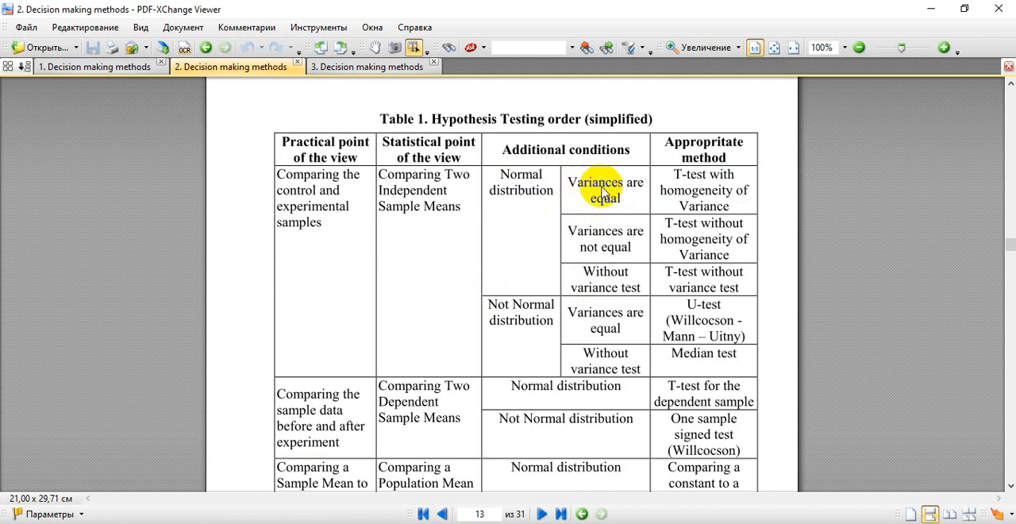
key("alt+Tab")
key("alt+Tab")
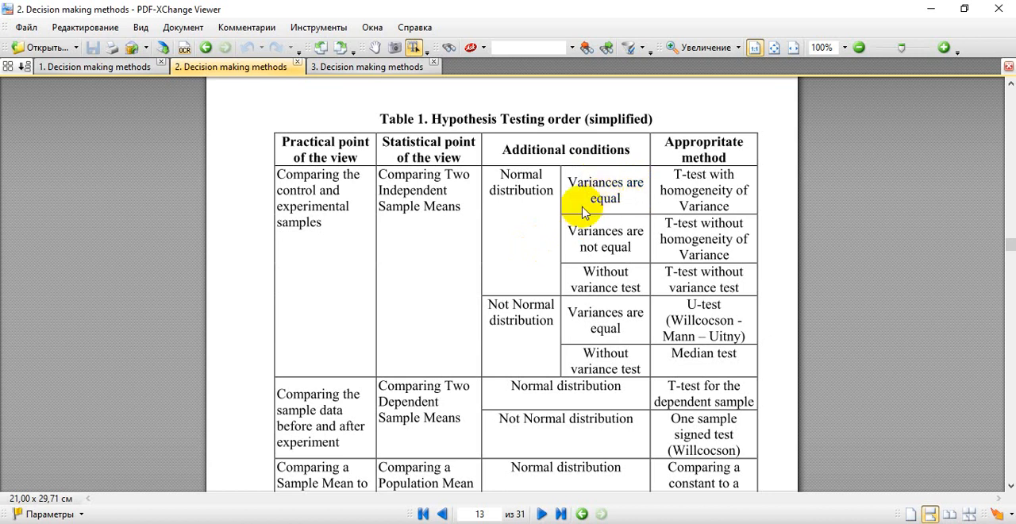
Step: Switch to Excel and check in the Excel add-ins settings that Analysis ToolPak is enabled, leaving the add-in selection as it is
key("alt+Tab")
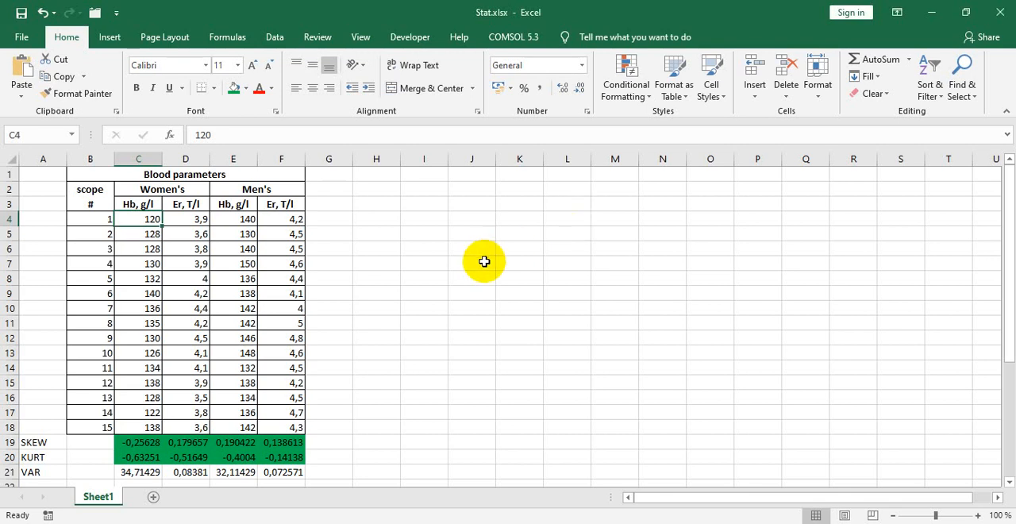
scroll(482, 261, "down", 1)
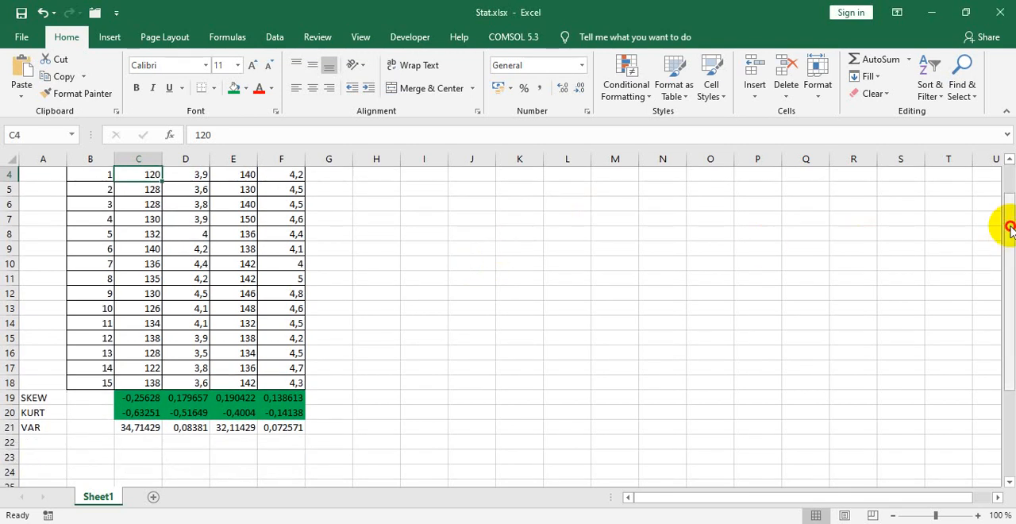
scroll(1007, 220, "up", 1)
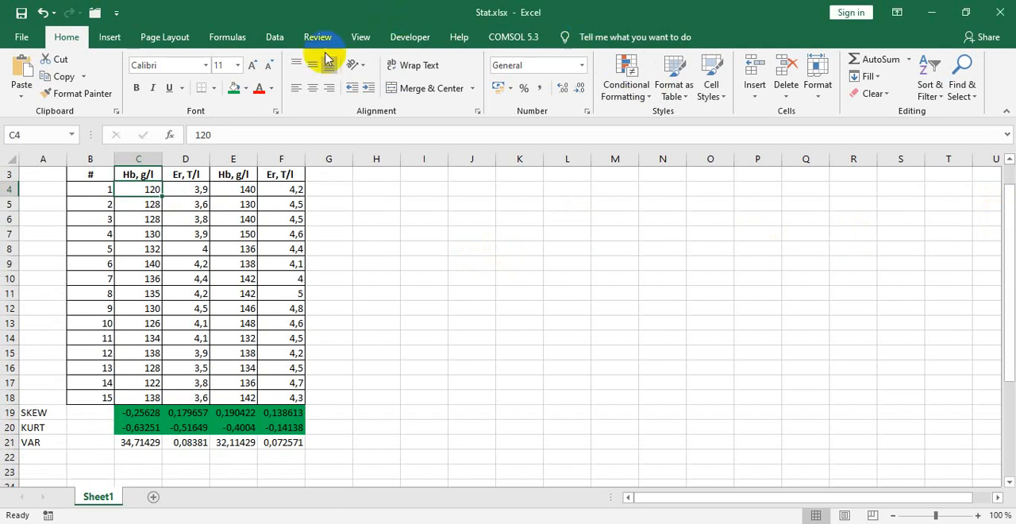
left_click(274, 37)
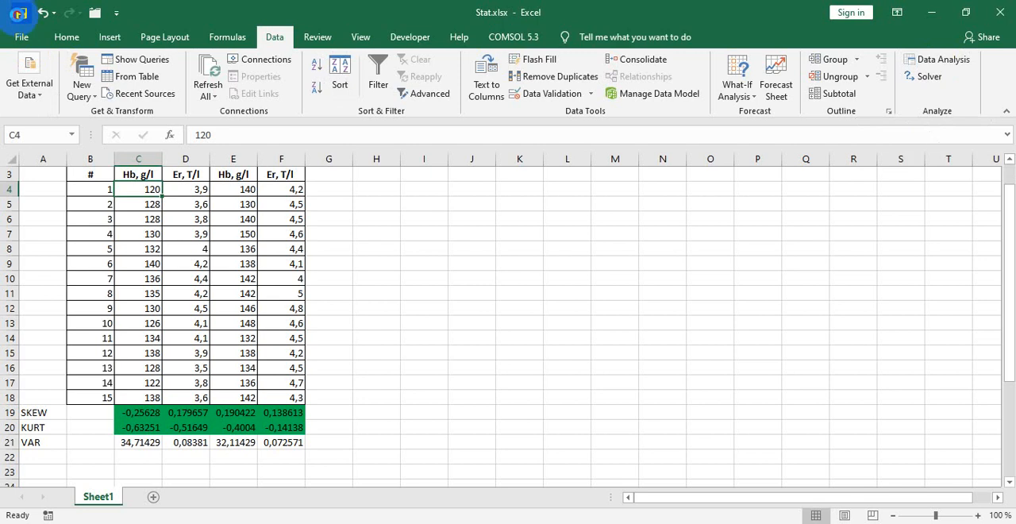
left_click(22, 40)
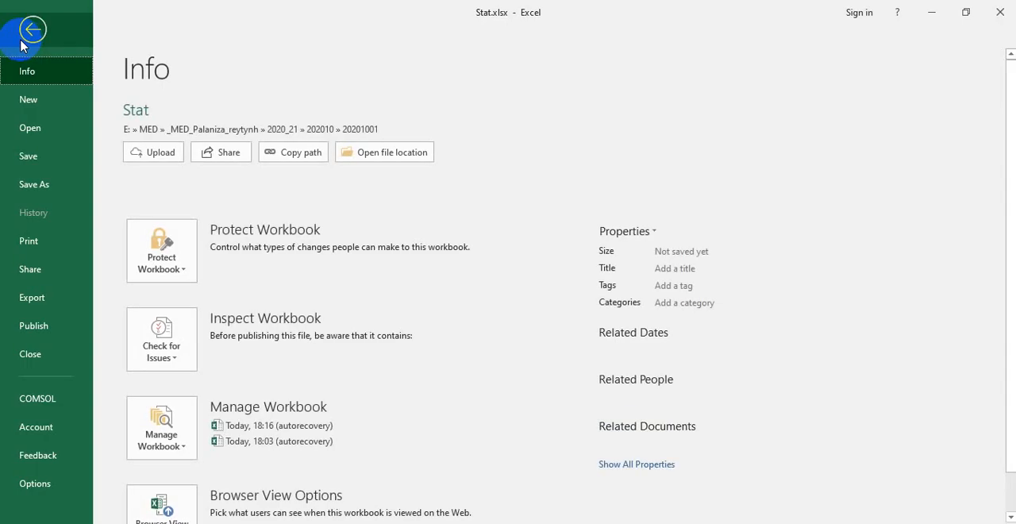
left_click(30, 482)
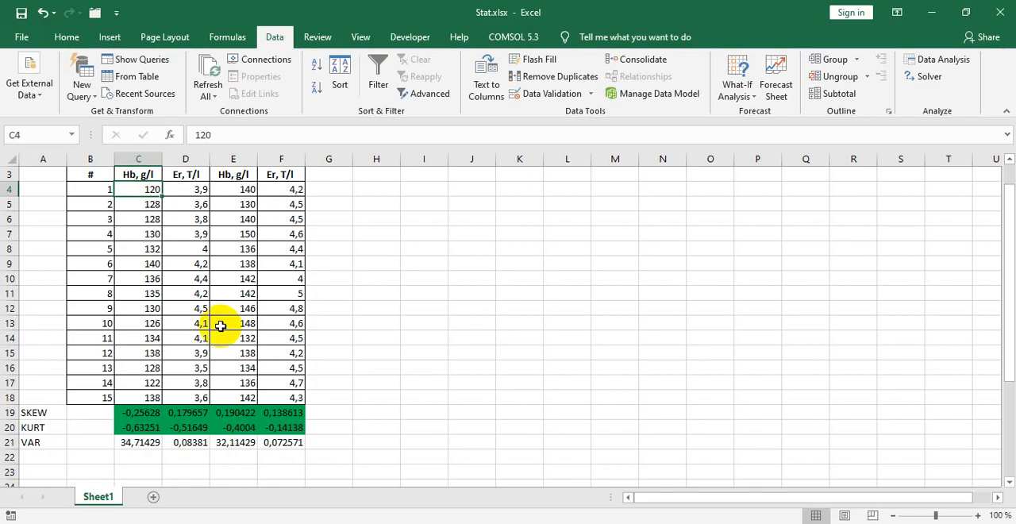
left_click(220, 230)
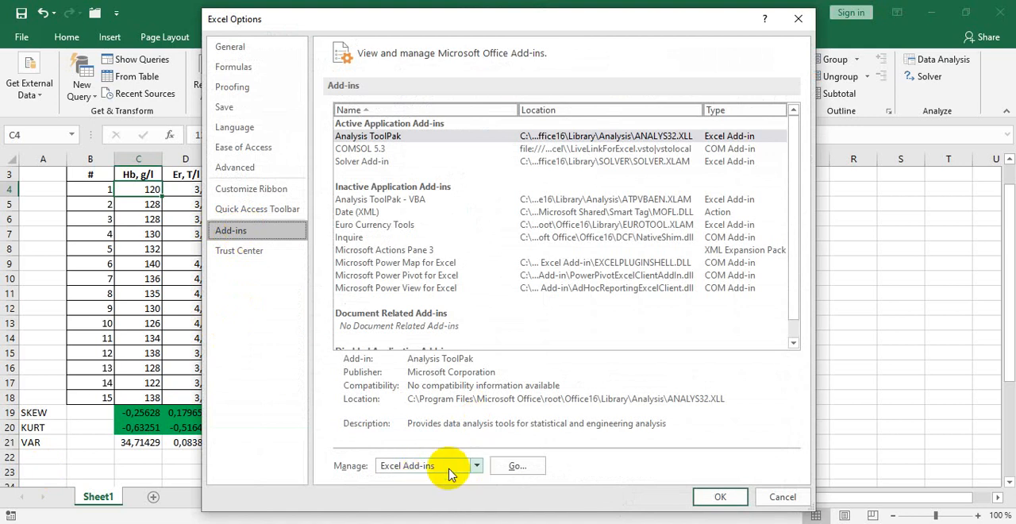
left_click(518, 466)
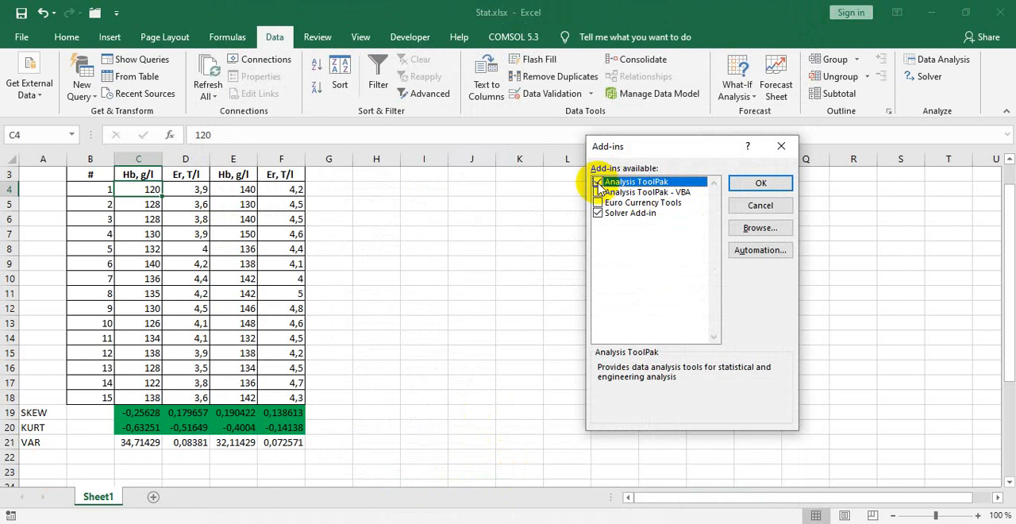
left_click(598, 183)
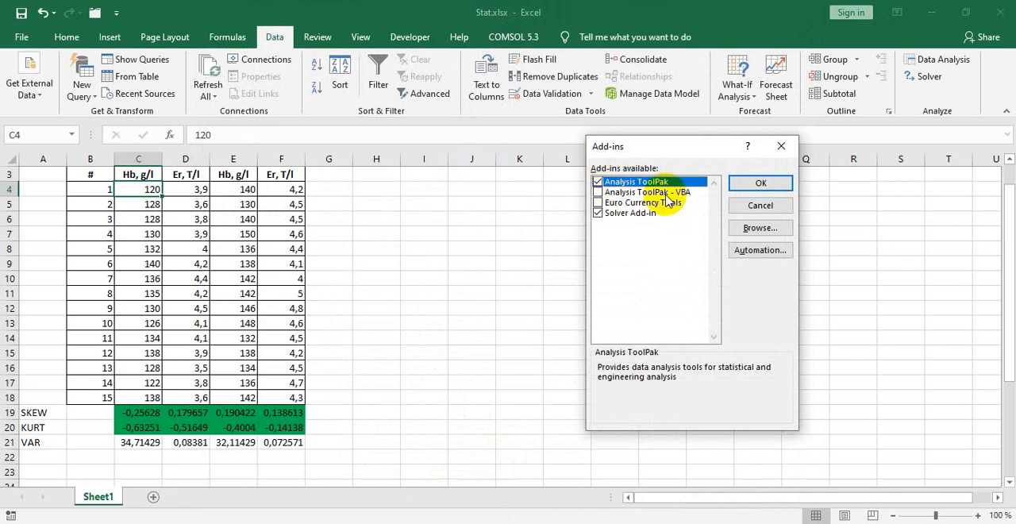
left_click_drag(683, 151, 667, 143)
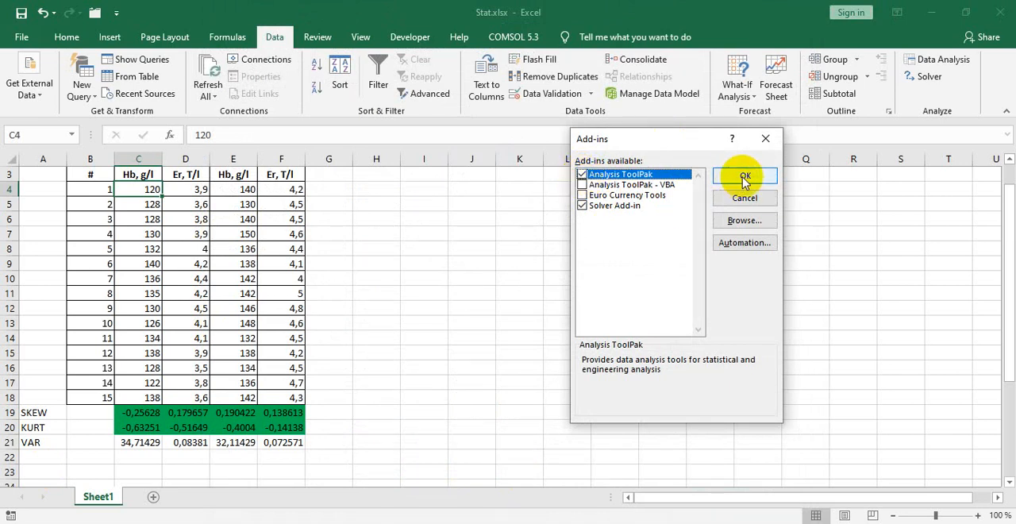
left_click(765, 138)
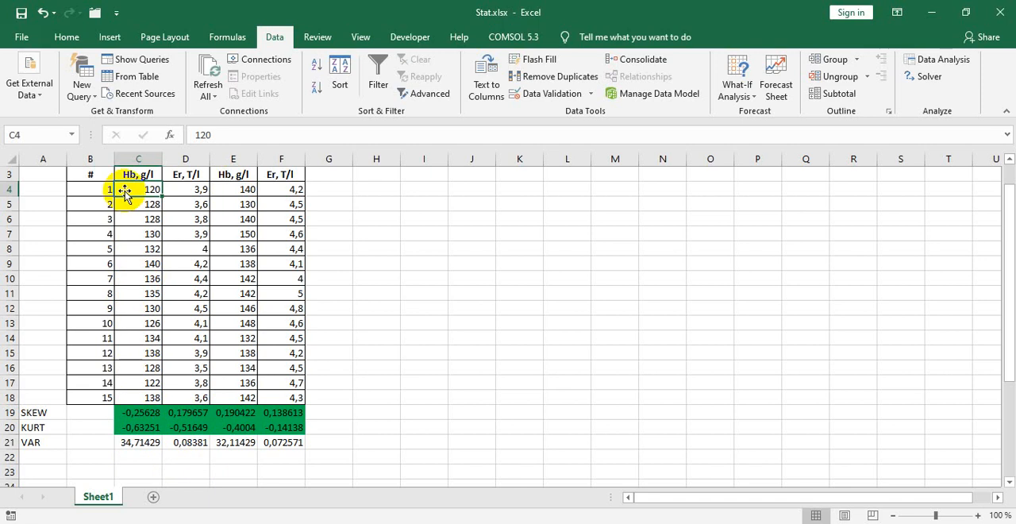
Step: Compare the women's and men's variances for Hb and Er in C21:F21
left_click(129, 443)
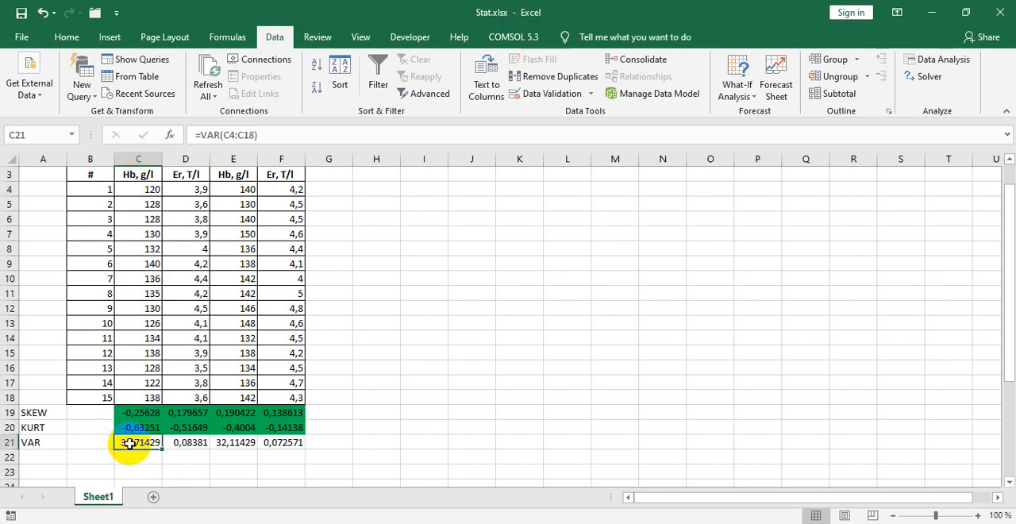
left_click(233, 443)
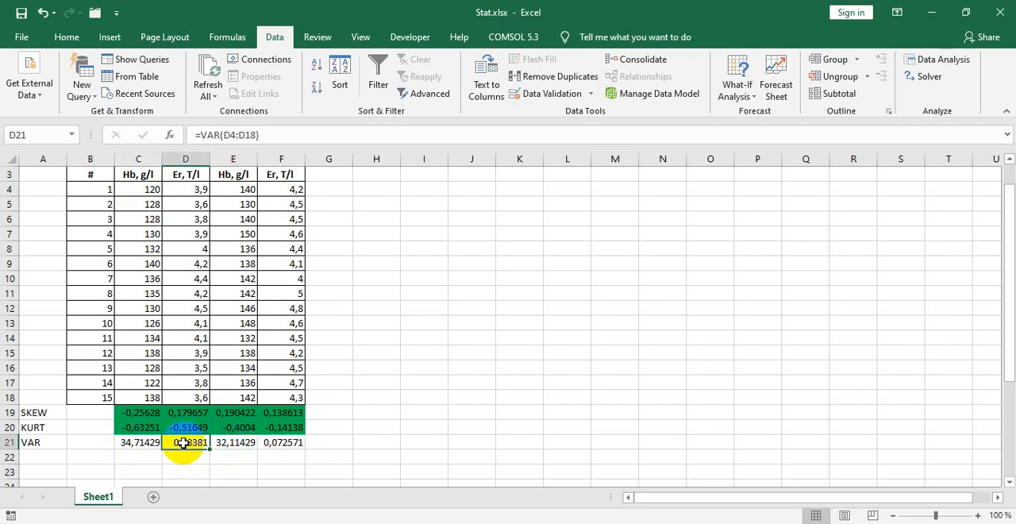
left_click(280, 444)
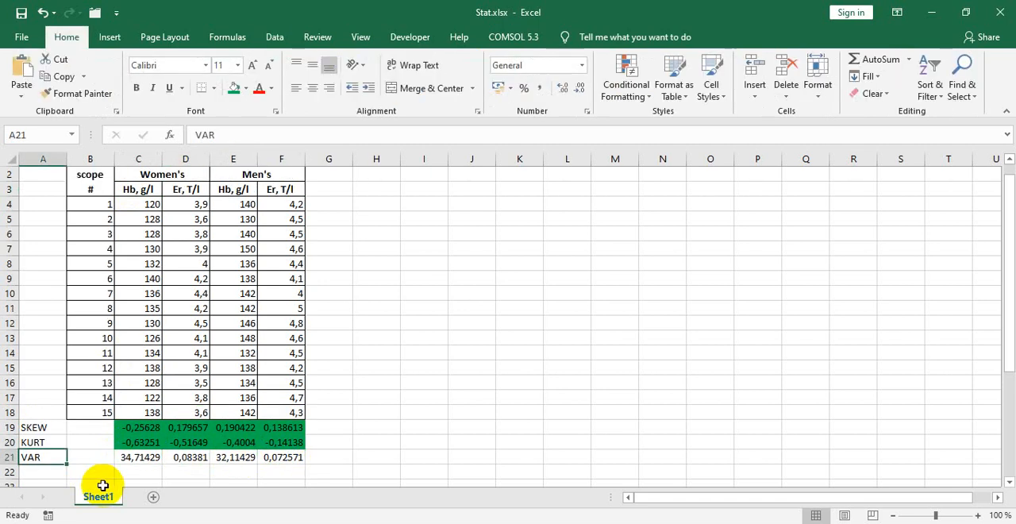
Step: Start the F-Test Two-Sample for Variances from the data analysis tools
left_click(270, 37)
left_click(941, 62)
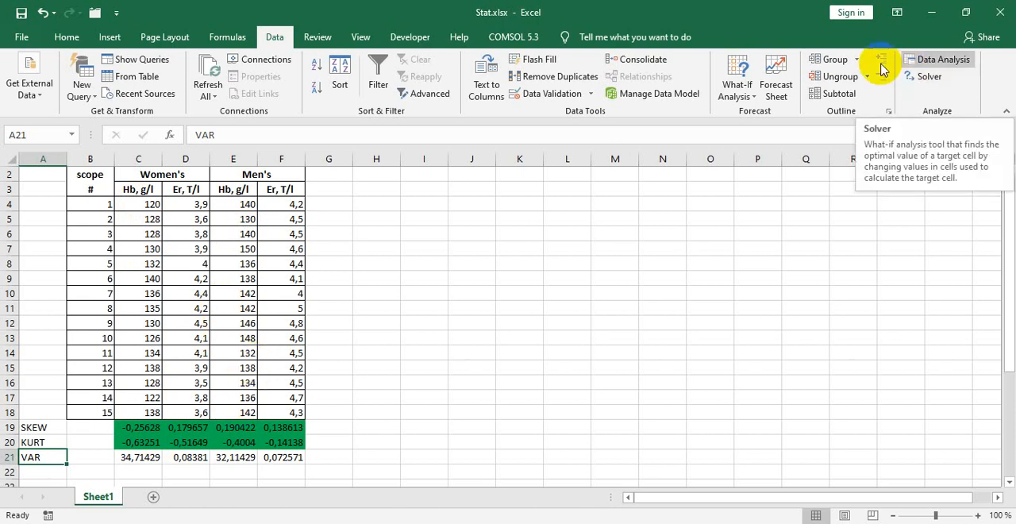
left_click(962, 62)
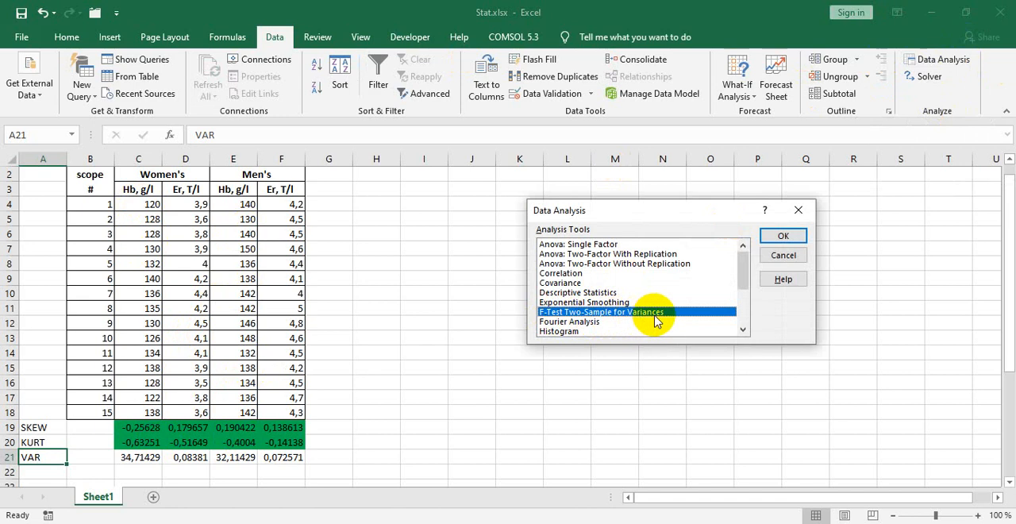
left_click(779, 236)
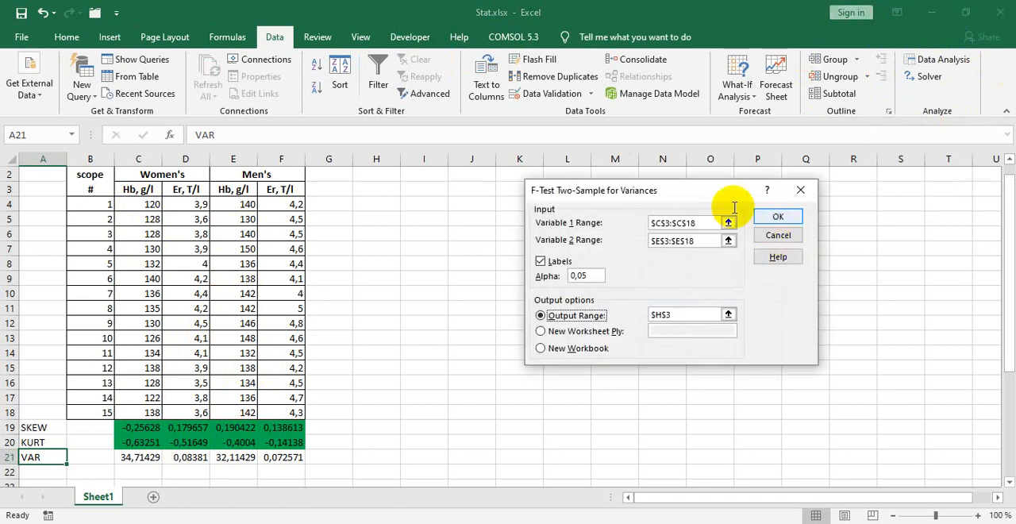
Step: Clear the old Variable 1, Variable 2 and output ranges of the F-test
left_click_drag(715, 220, 643, 242)
key("BackSpace")
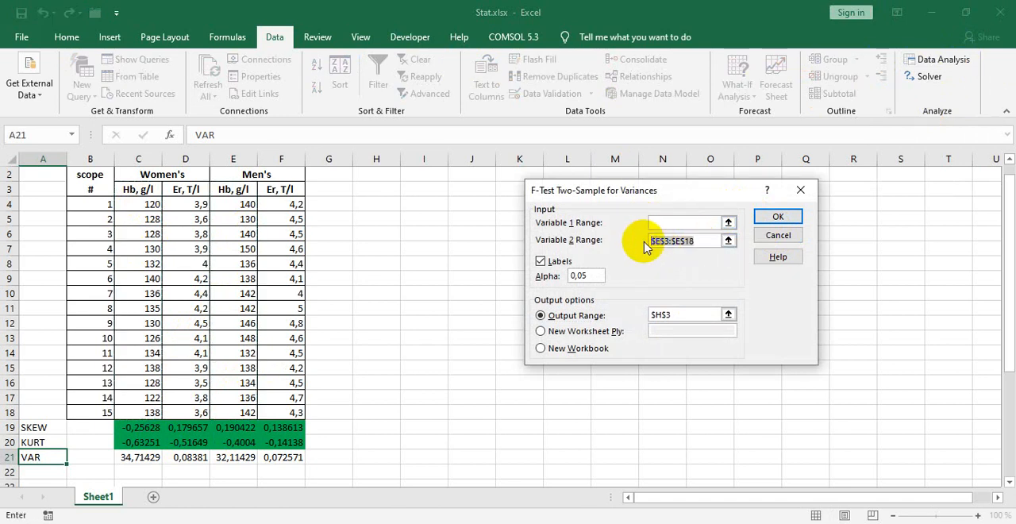
key("BackSpace")
left_click_drag(679, 317, 642, 315)
key("BackSpace")
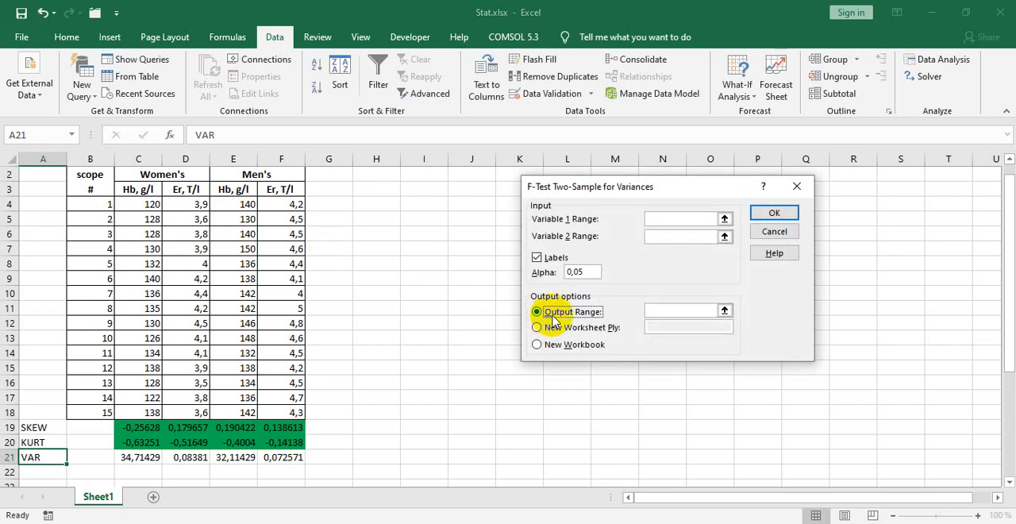
Step: Set the F-test's output range to $H$2 and its Variable 1 range to the women's Hb column with heading, $C$3:$C$18
left_click(665, 311)
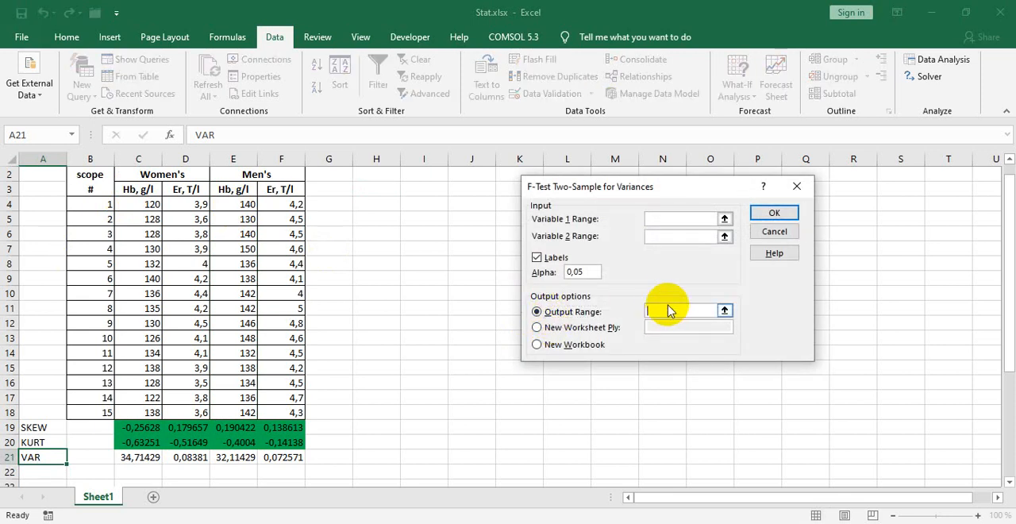
left_click(386, 174)
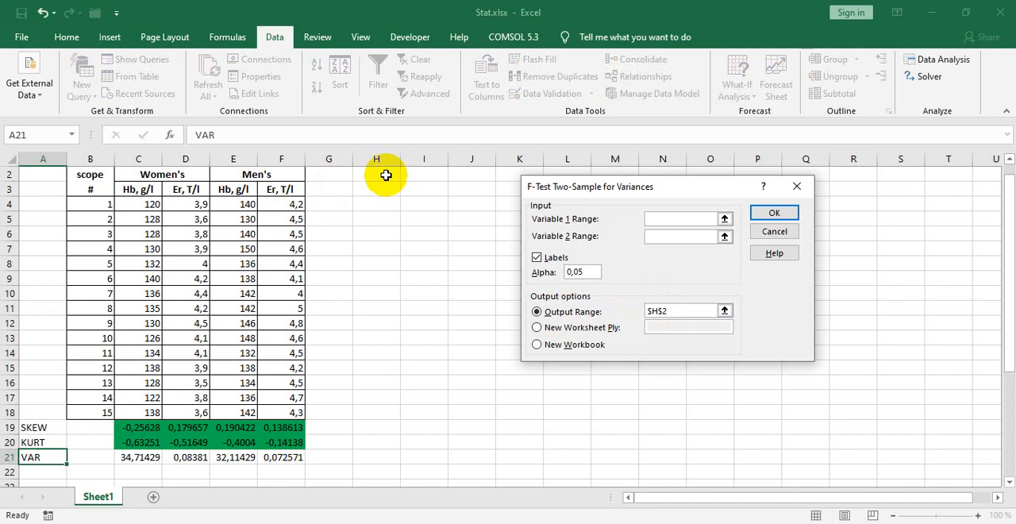
left_click(659, 219)
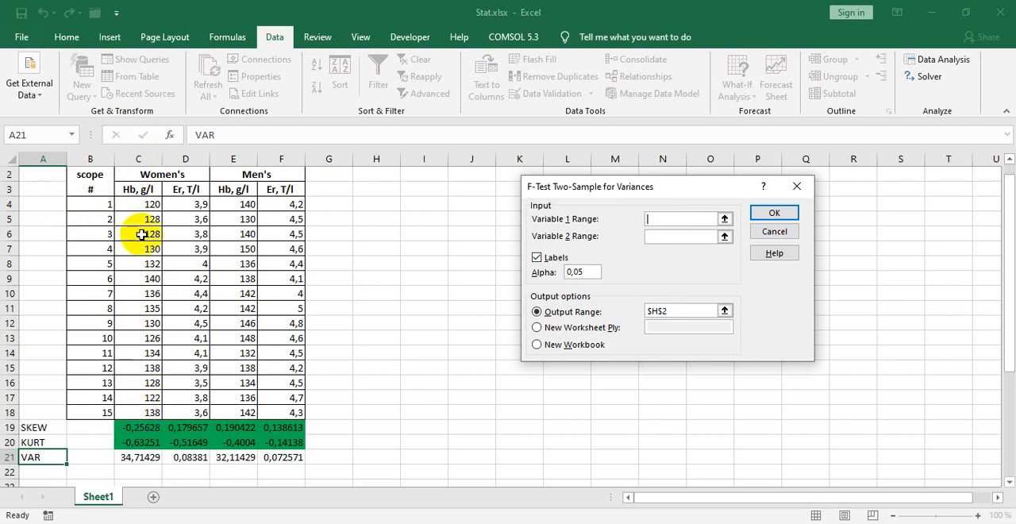
left_click_drag(133, 189, 141, 413)
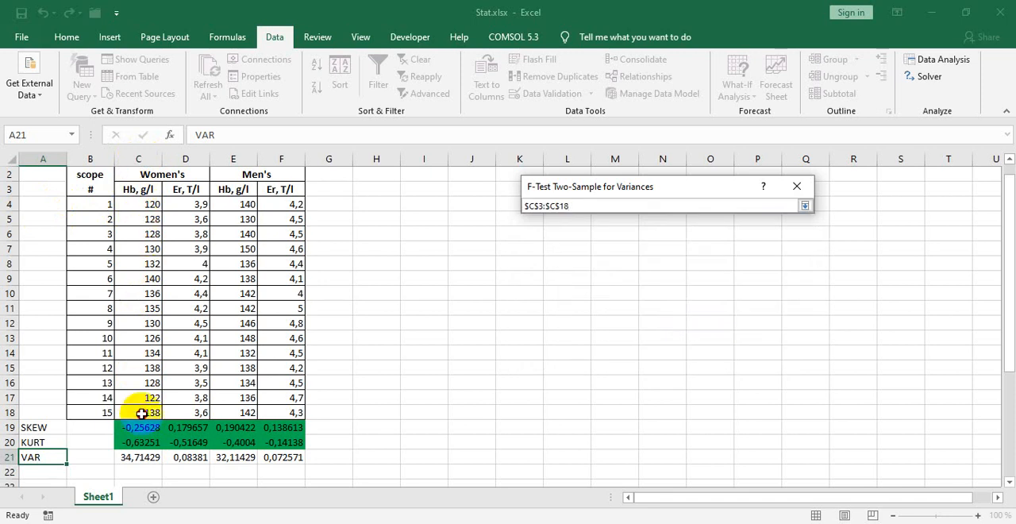
key("Return")
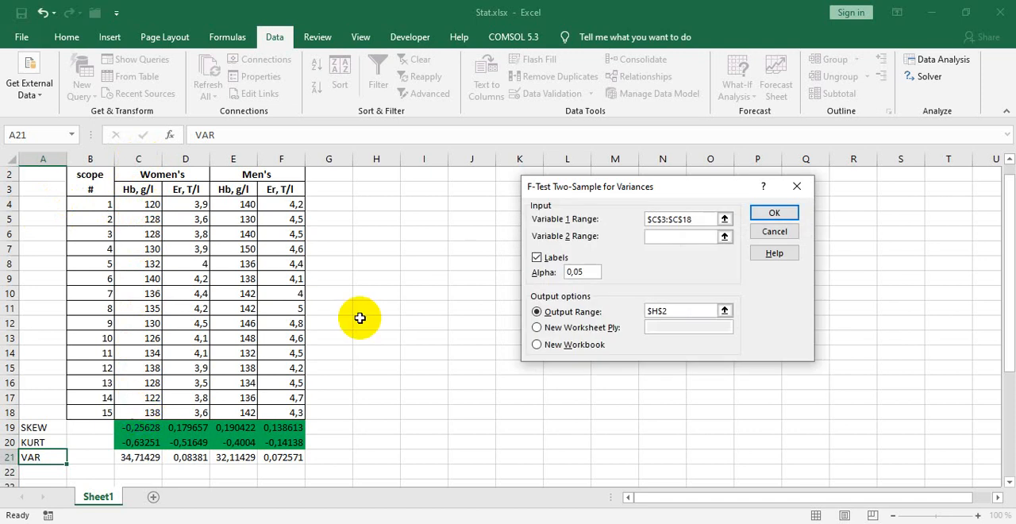
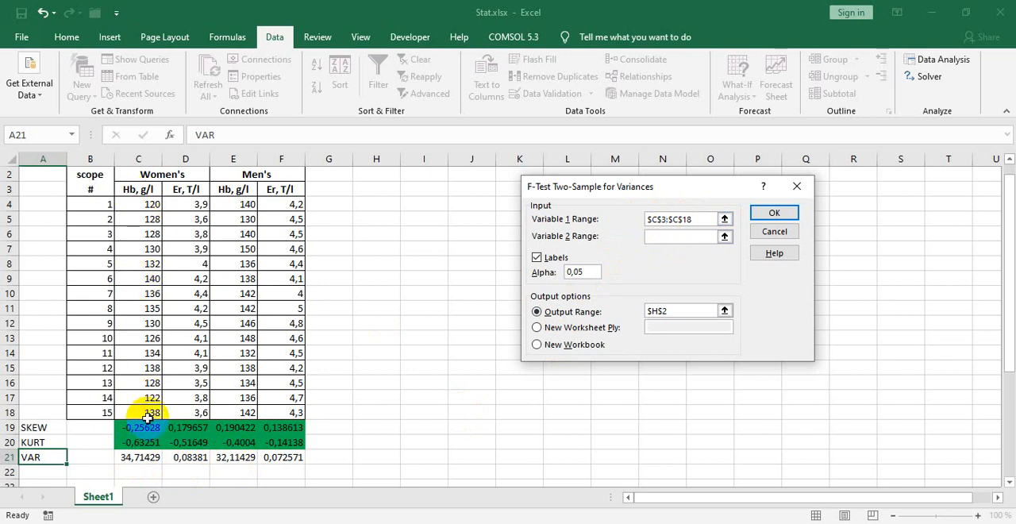
Step: Set the F-test's Variable 2 range to the men's Hb column with heading, $E$3:$E$18, and run the test
left_click(672, 236)
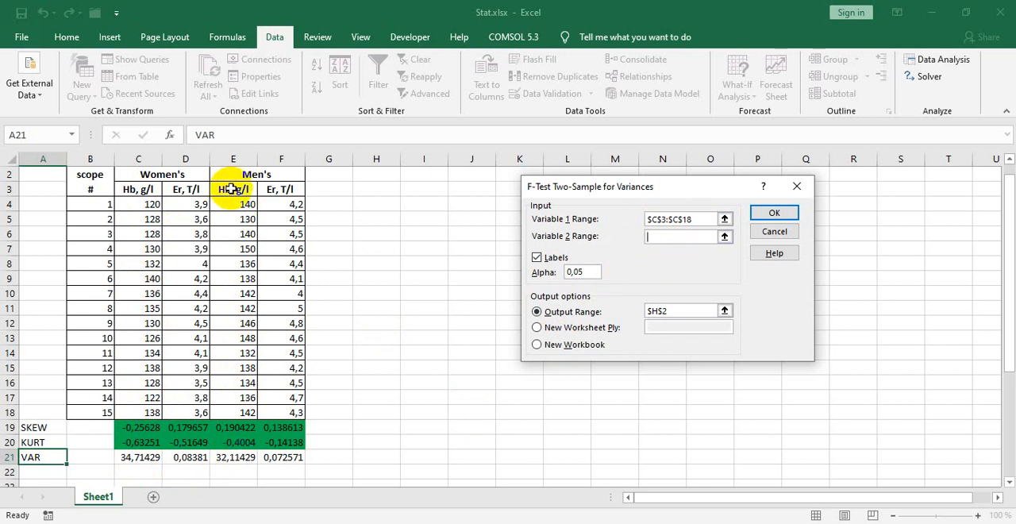
left_click_drag(231, 189, 238, 413)
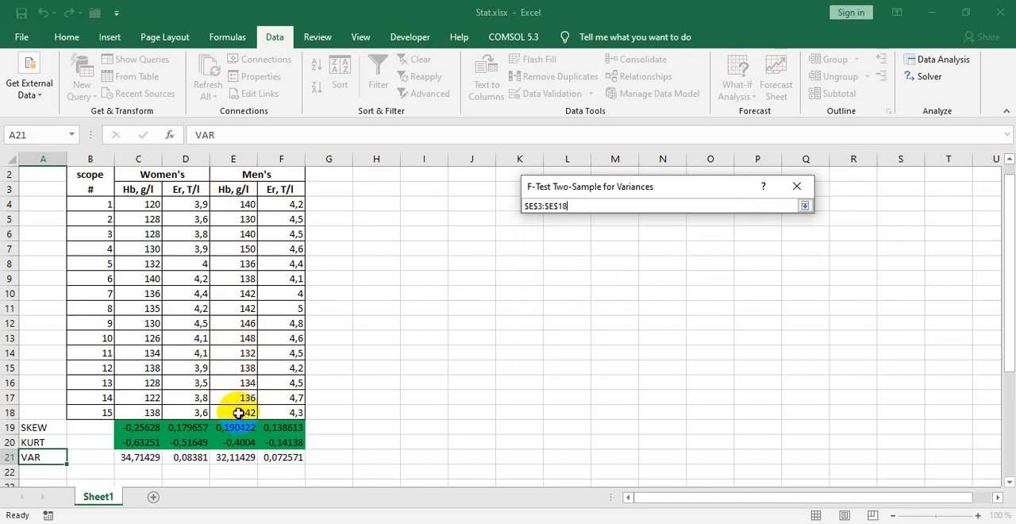
left_click_drag(238, 413, 238, 413)
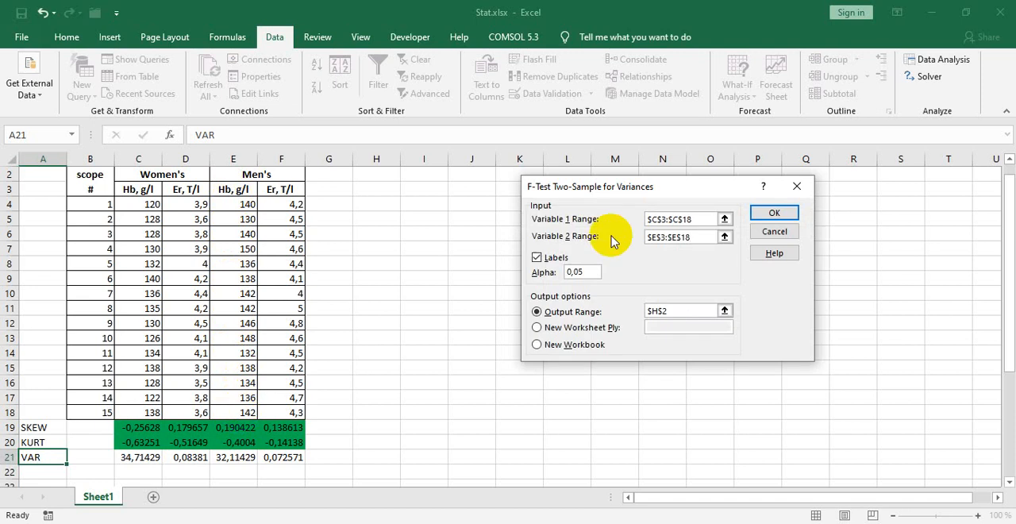
left_click(774, 214)
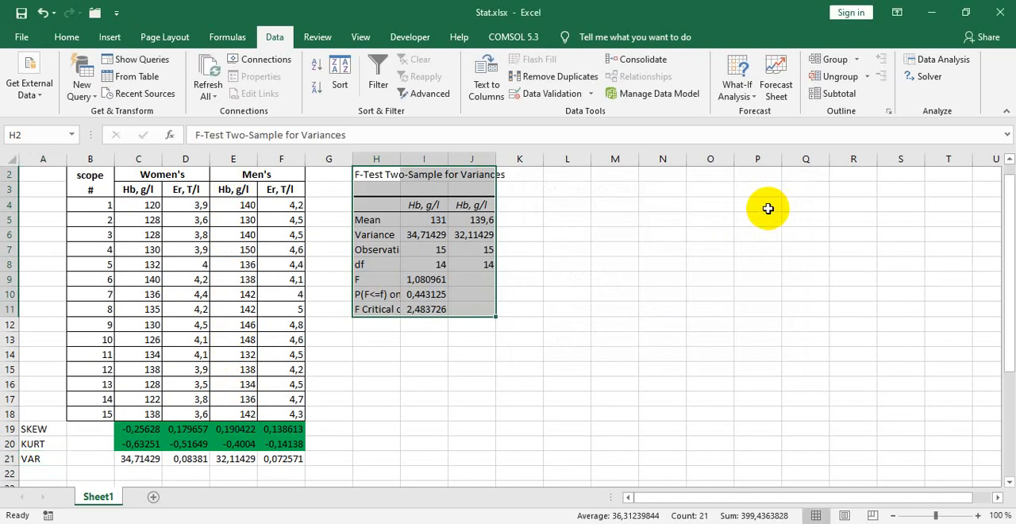
Step: Widen columns J and H to fit the F-test output's title and row labels, checking the variances and F values
left_click_drag(496, 161, 514, 163)
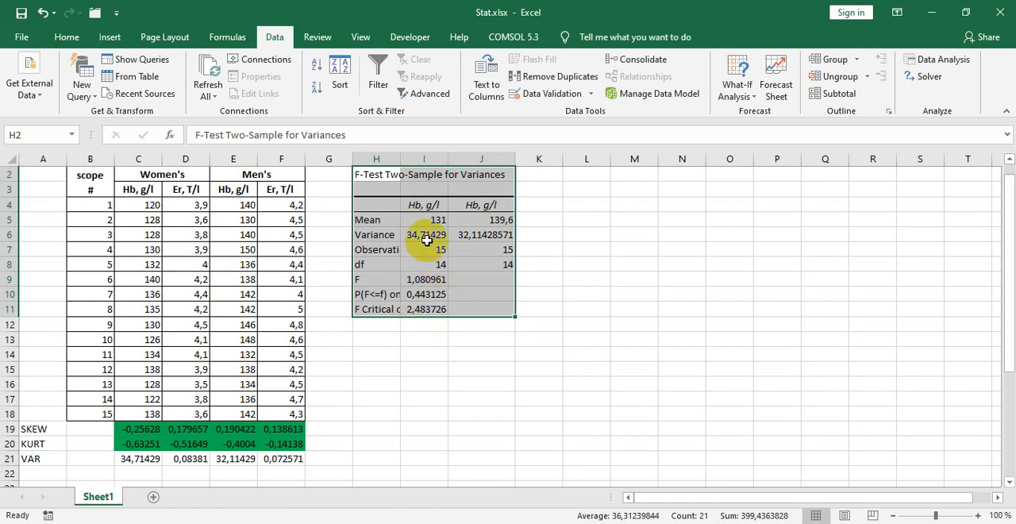
left_click(423, 234)
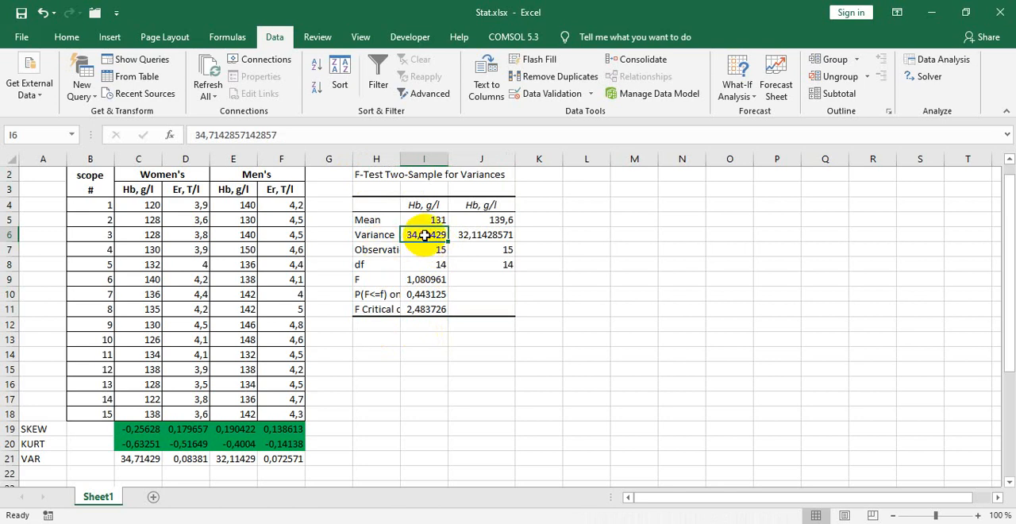
left_click(467, 235)
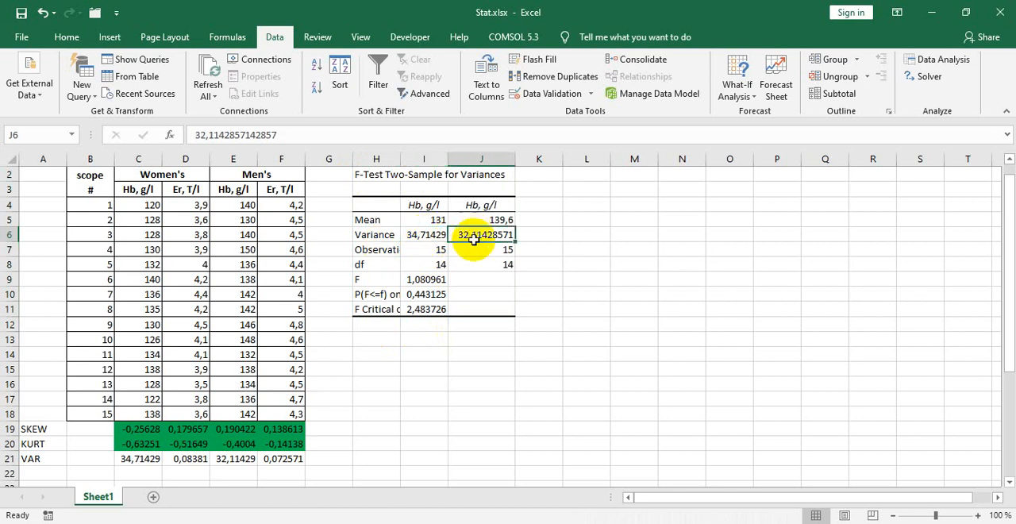
left_click(421, 280)
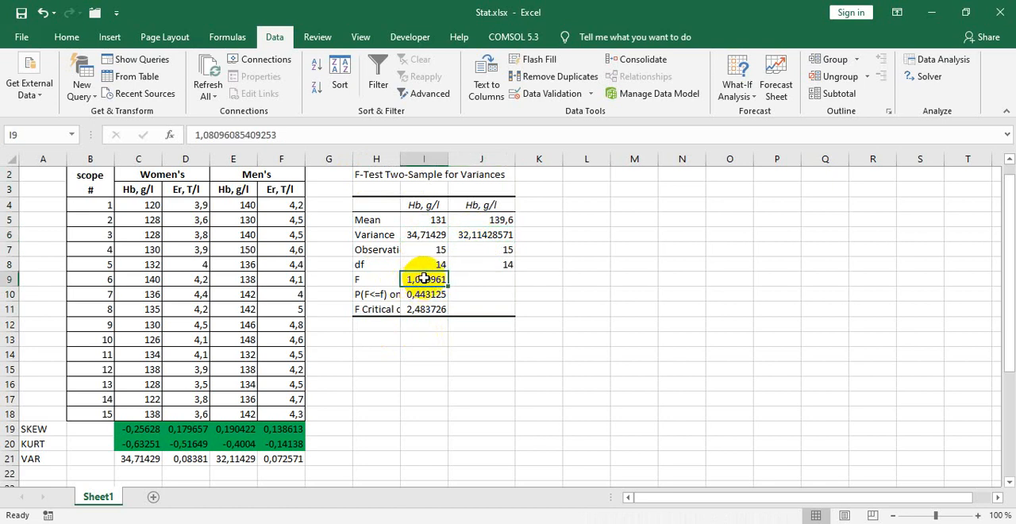
left_click(418, 310)
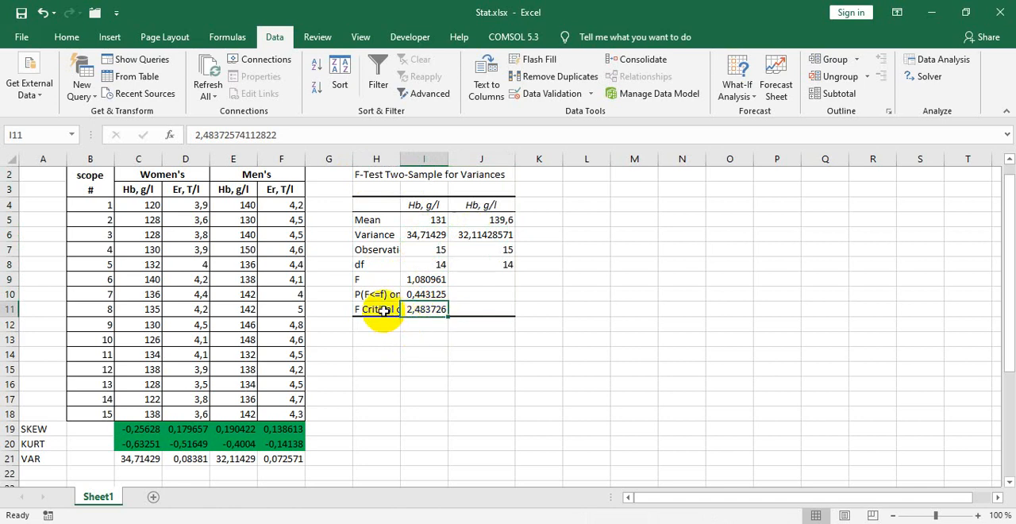
left_click_drag(401, 163, 446, 167)
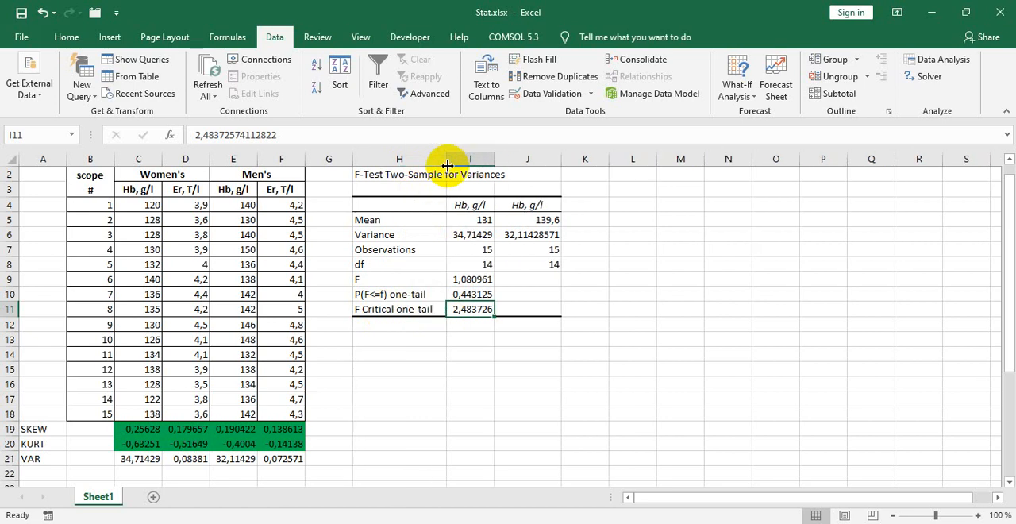
Step: Inspect the F-test's one-tail P value in I10 and critical F value in I11
left_click(468, 294)
left_click(466, 310)
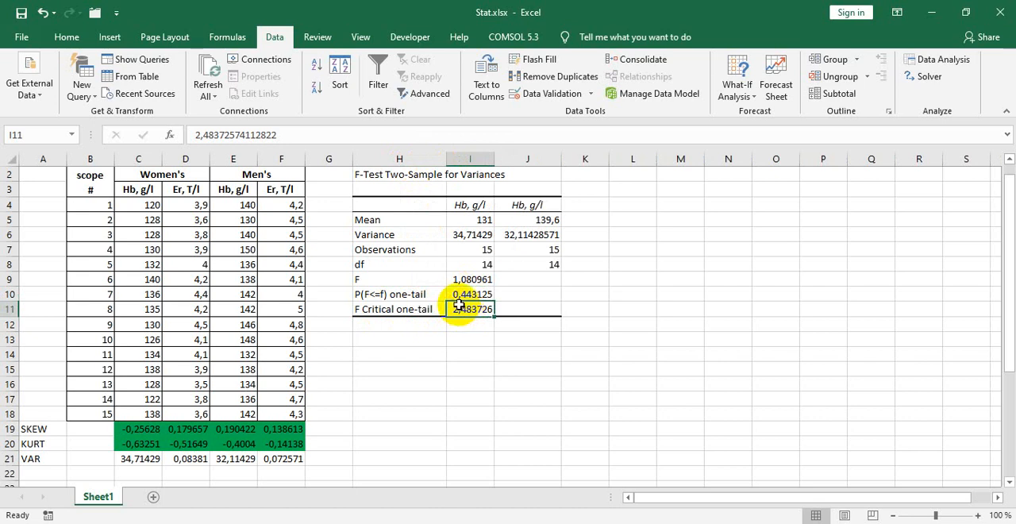
left_click(466, 292)
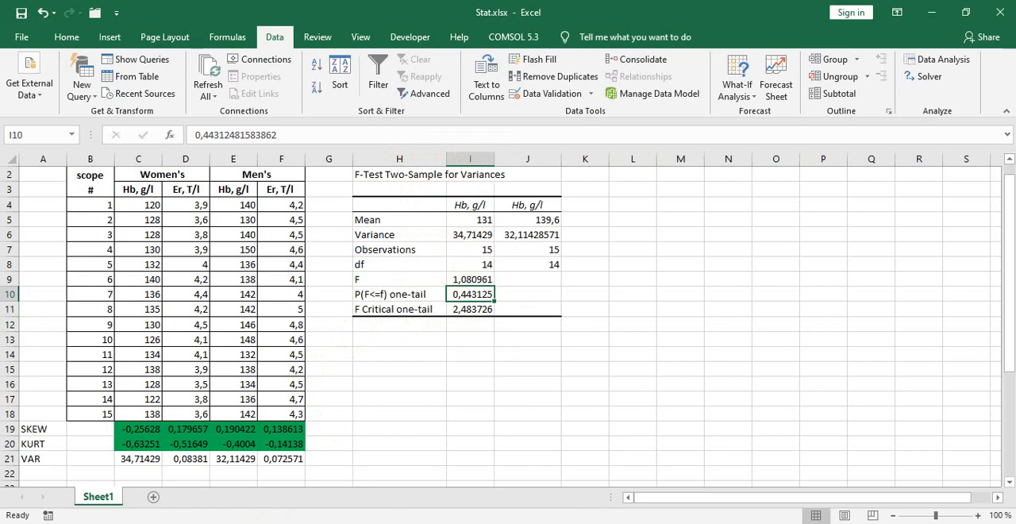
Step: Switch to PDF-XChange Viewer and find the calculated F-ratio in the example's conclusion on page 28
key("alt+Tab")
scroll(432, 313, "up", 5)
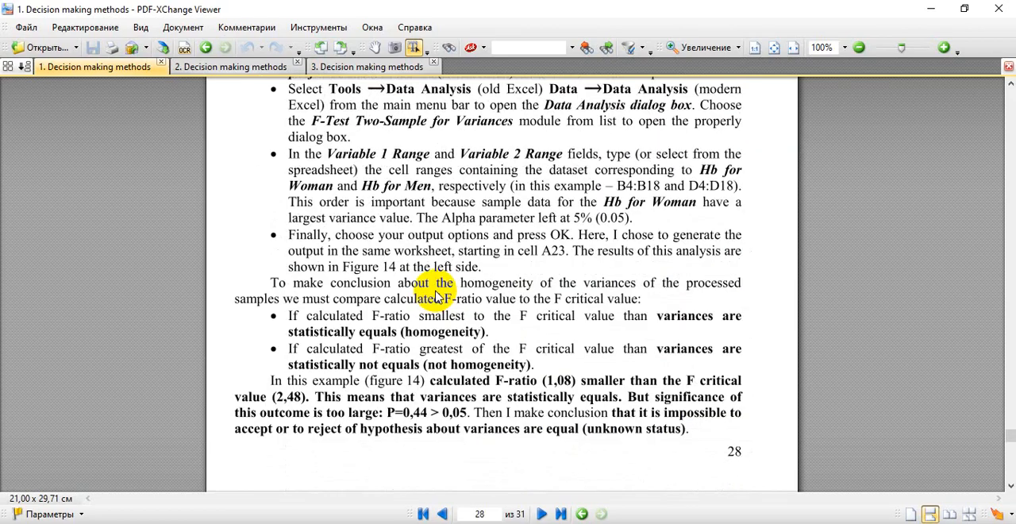
scroll(435, 297, "down", 1)
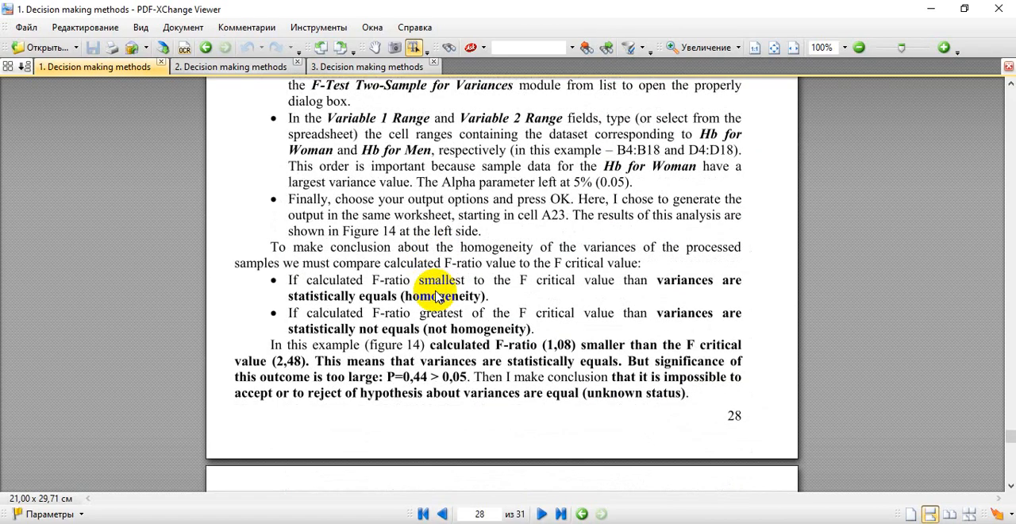
scroll(437, 297, "down", 1)
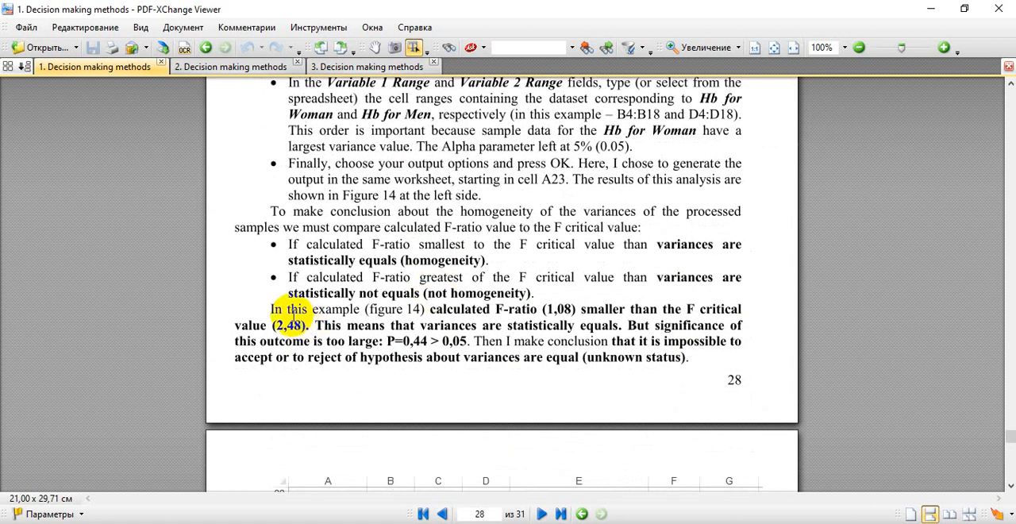
left_click_drag(271, 309, 305, 310)
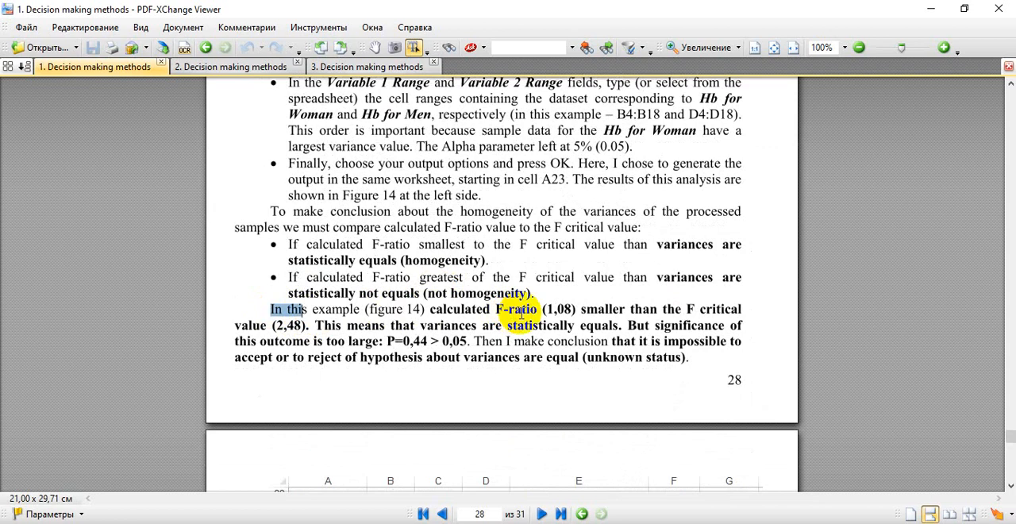
left_click_drag(542, 310, 573, 309)
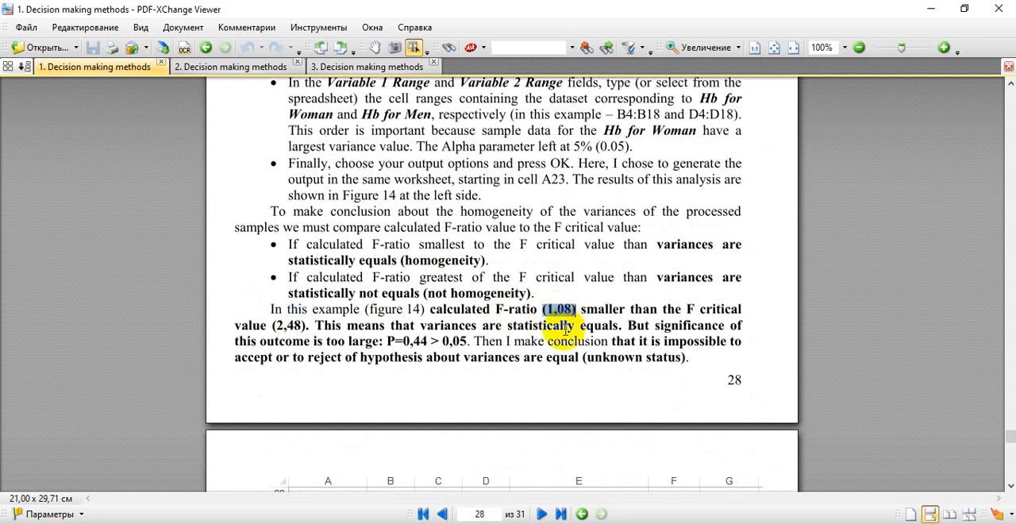
Step: Compare the F value in I9 and the critical F value in I11 of the Excel sheet with the PDF example's figures
key("alt+Tab")
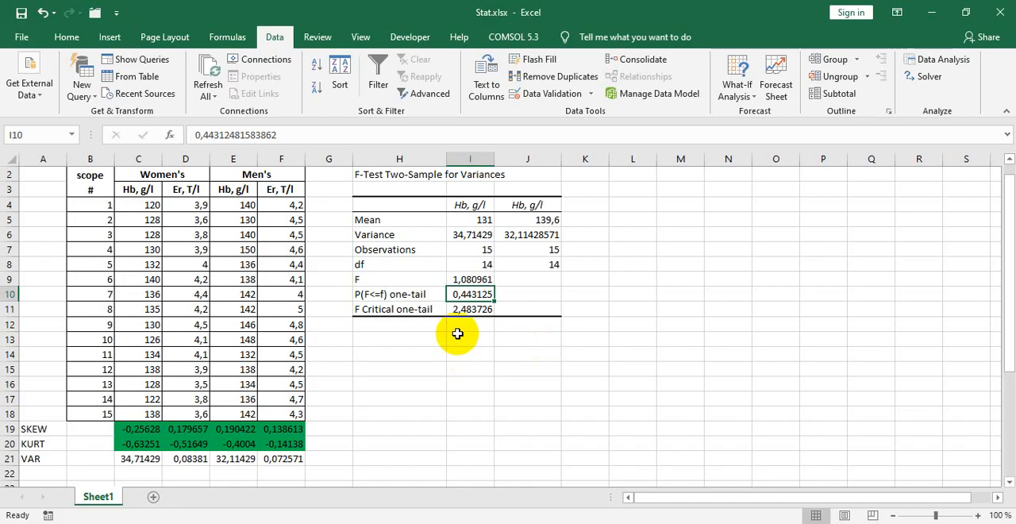
left_click(462, 279)
key("alt+Tab")
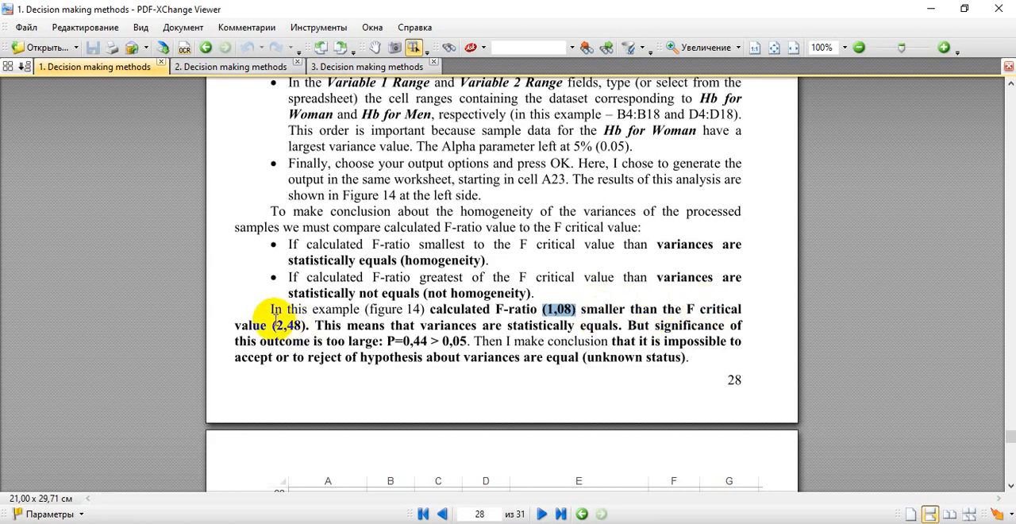
left_click_drag(277, 325, 305, 327)
key("alt+Tab")
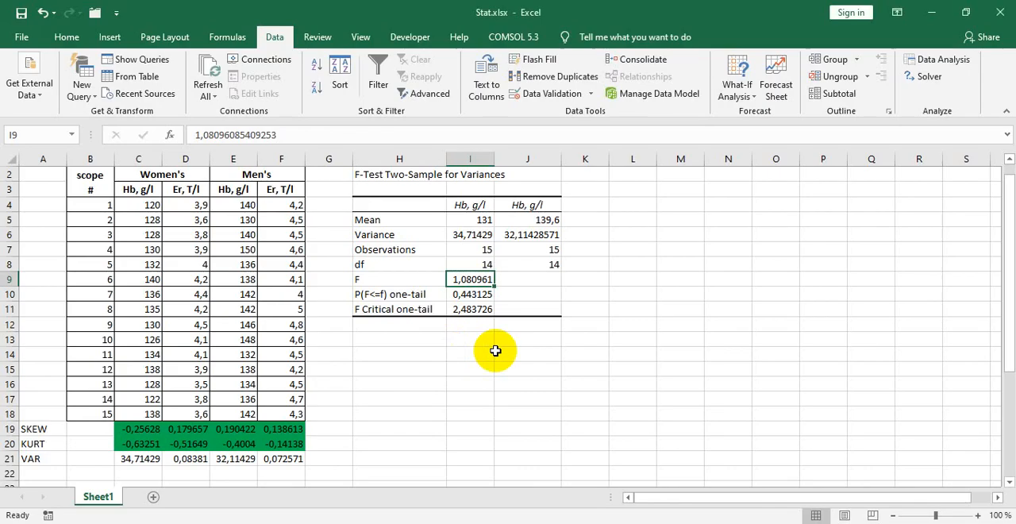
left_click(471, 310)
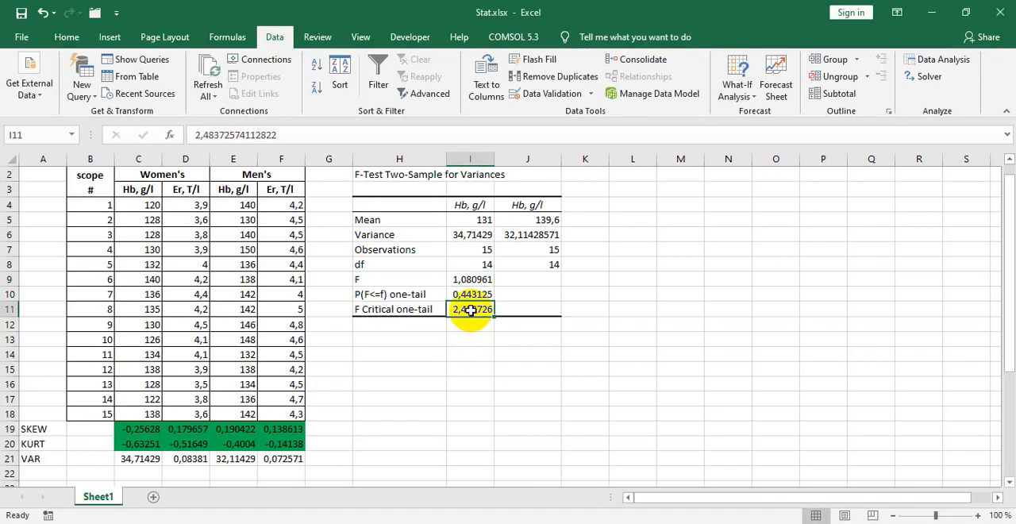
left_click(466, 279)
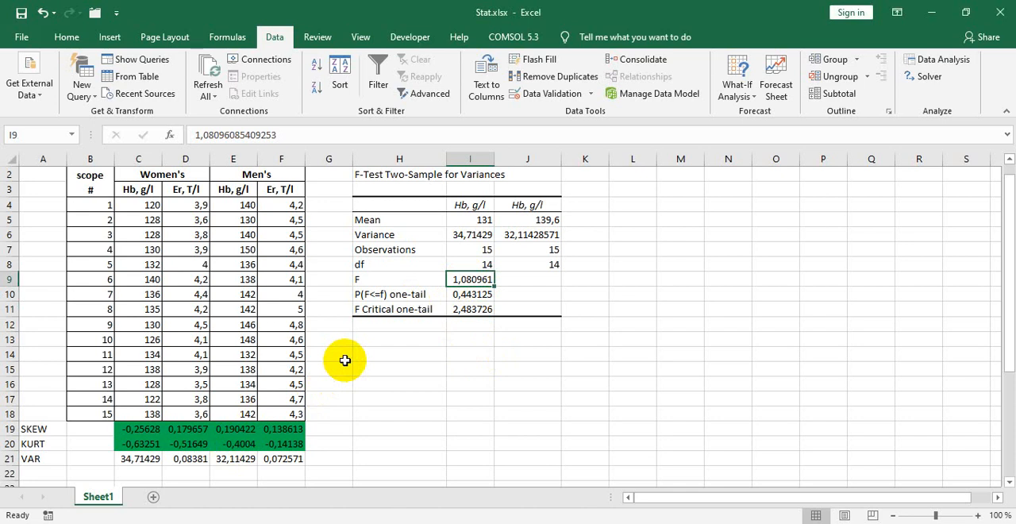
scroll(214, 453, "down", 3)
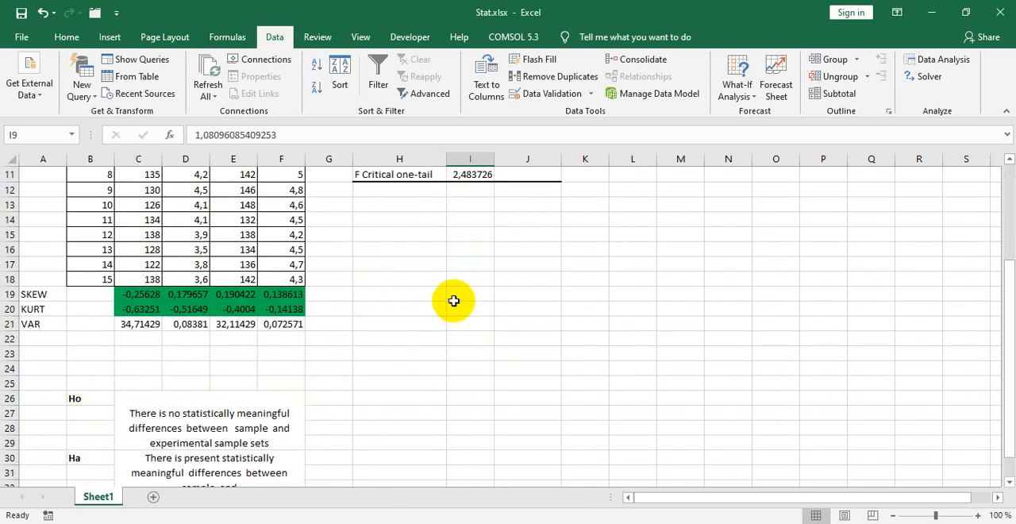
scroll(453, 301, "up", 4)
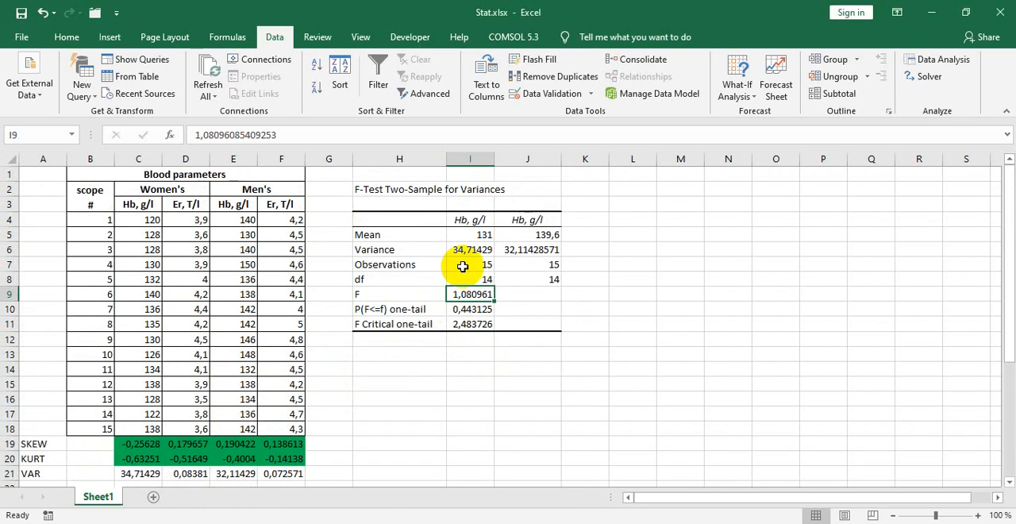
left_click(470, 326)
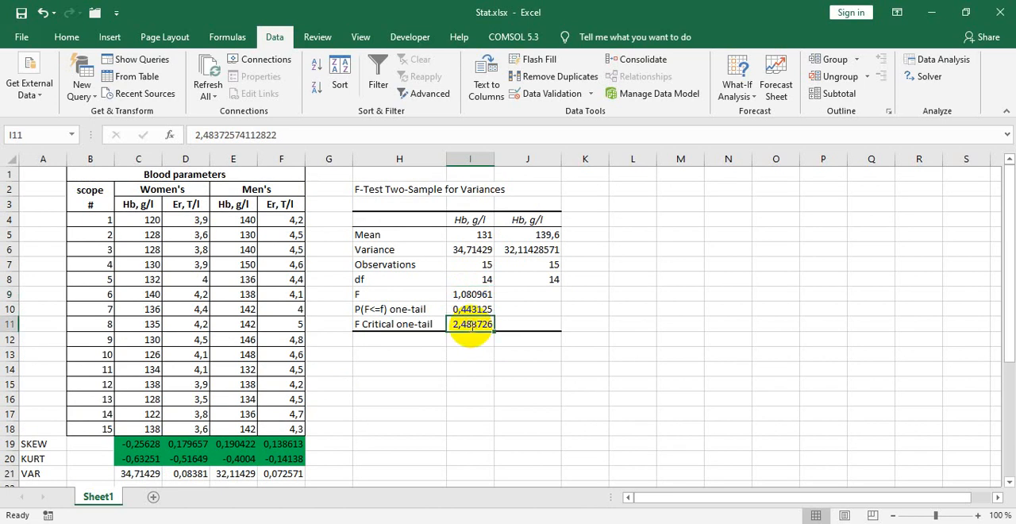
Step: Return to the PDF and read the example's statements on equality of variances and the significance of the outcome
key("alt+Tab")
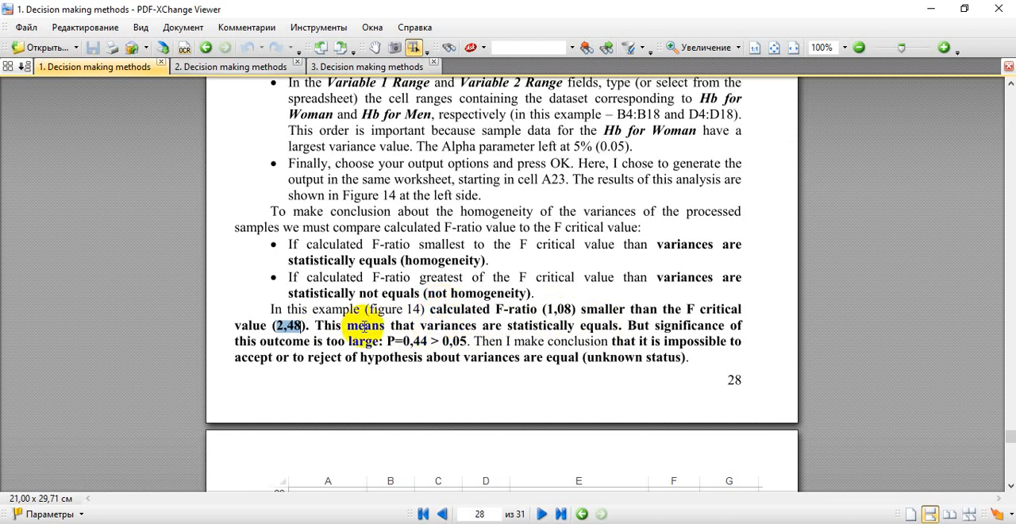
left_click(594, 325)
double_click(594, 325)
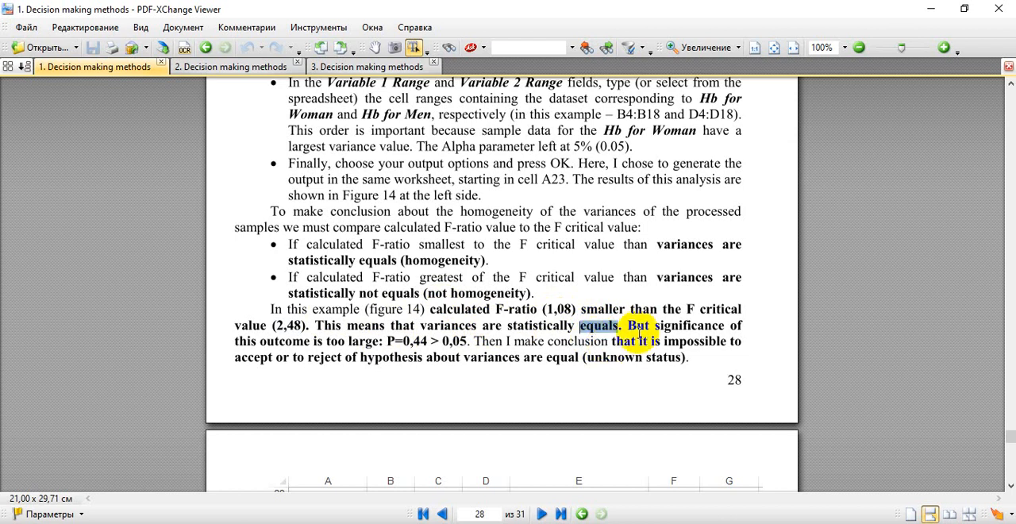
left_click(626, 325)
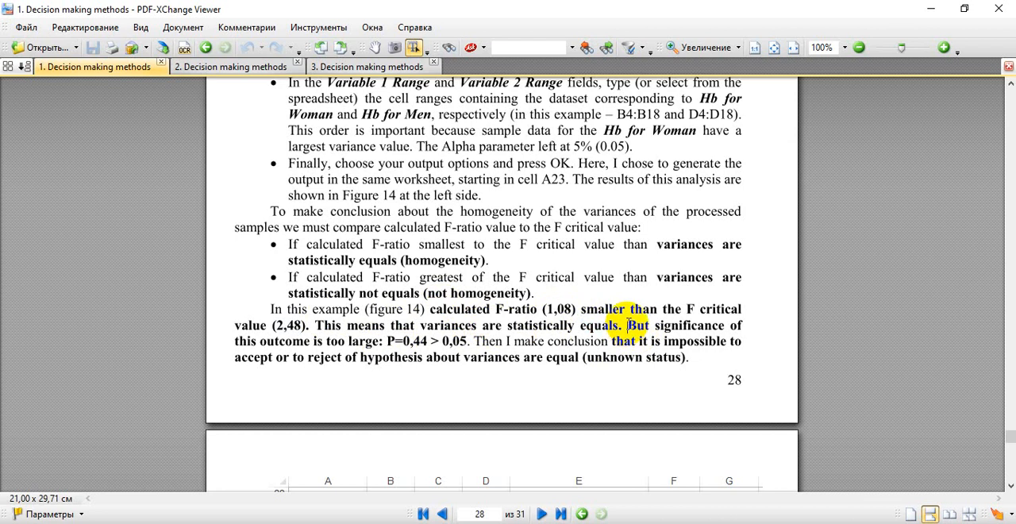
left_click_drag(626, 325, 671, 326)
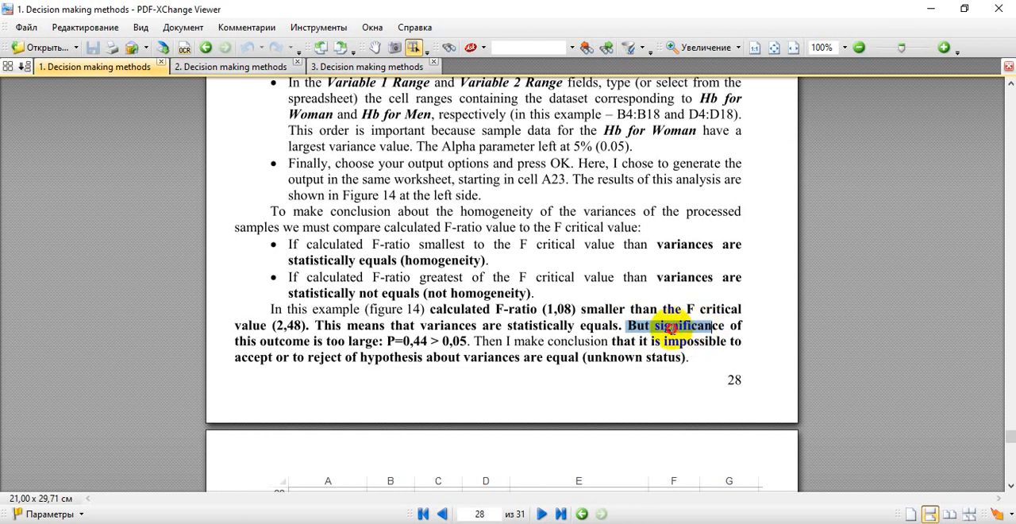
left_click(673, 330)
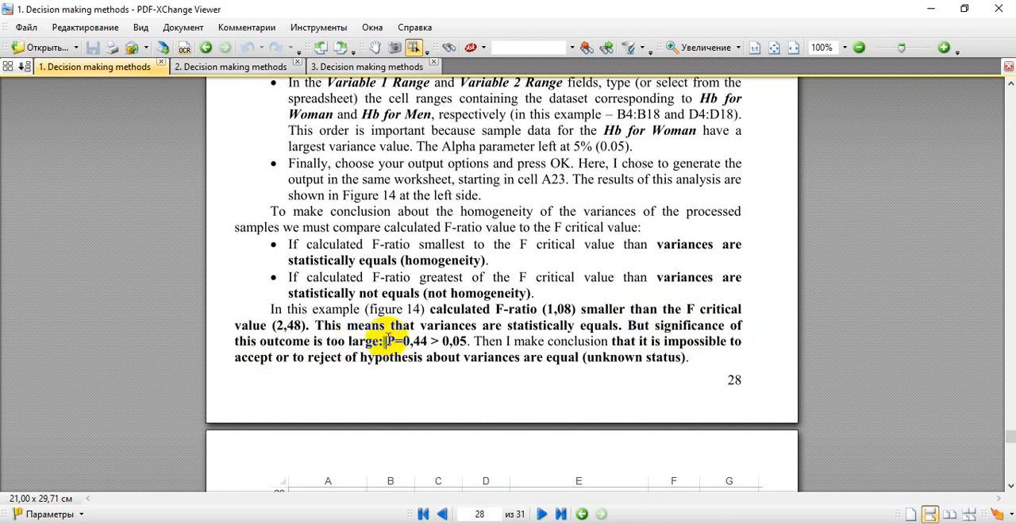
left_click_drag(390, 341, 469, 343)
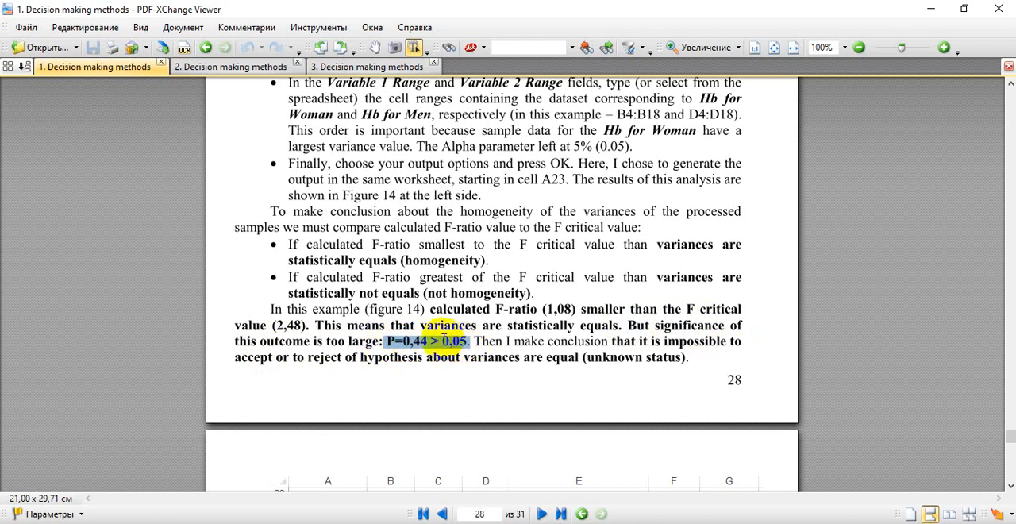
Step: Check the one-tail P value in I10 in Excel against the PDF example and read its conclusion about the hypothesis
key("alt+Tab")
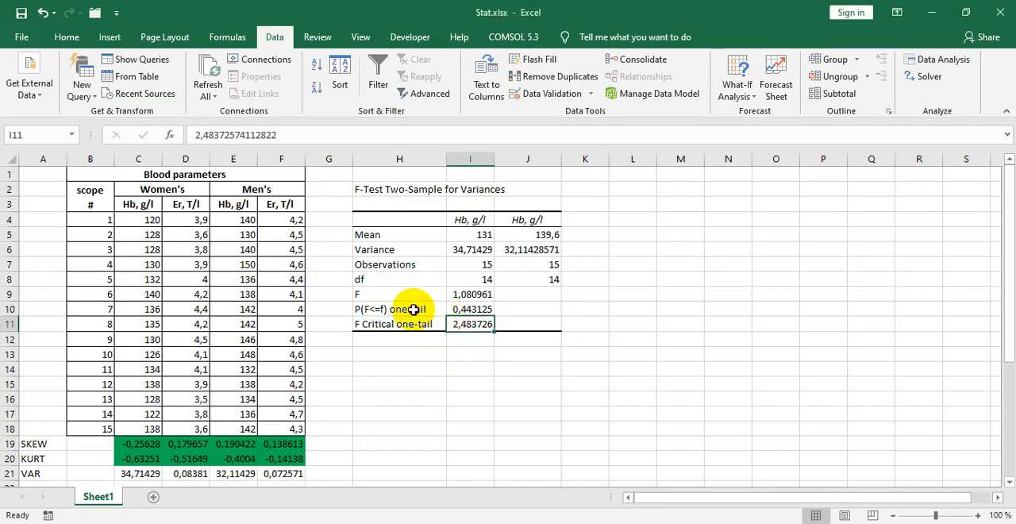
left_click(435, 309)
left_click(456, 313)
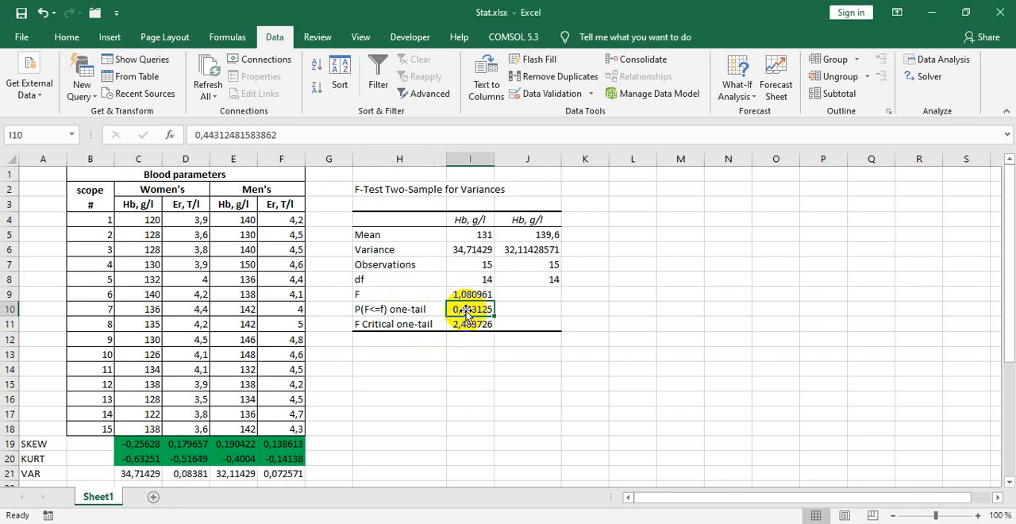
key("alt+Tab")
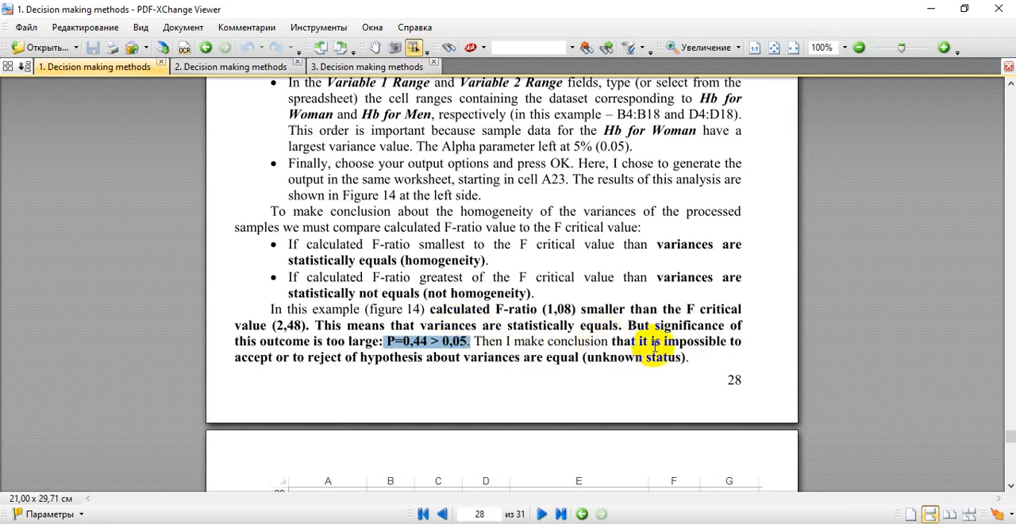
left_click_drag(651, 342, 698, 342)
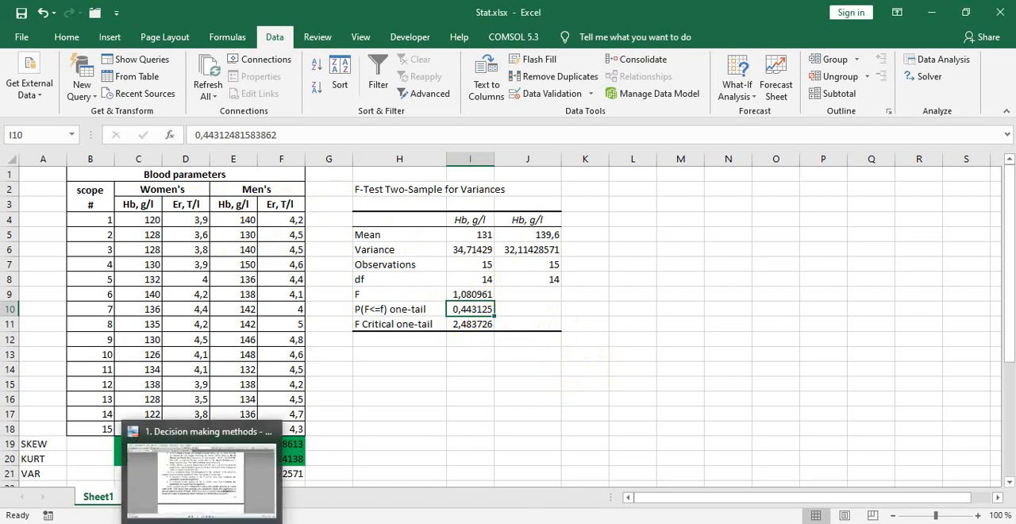
Step: Bring up the document "2. Decision making methods" in PDF-XChange Viewer at Table 1, Hypothesis Testing order
left_click(203, 522)
left_click(274, 70)
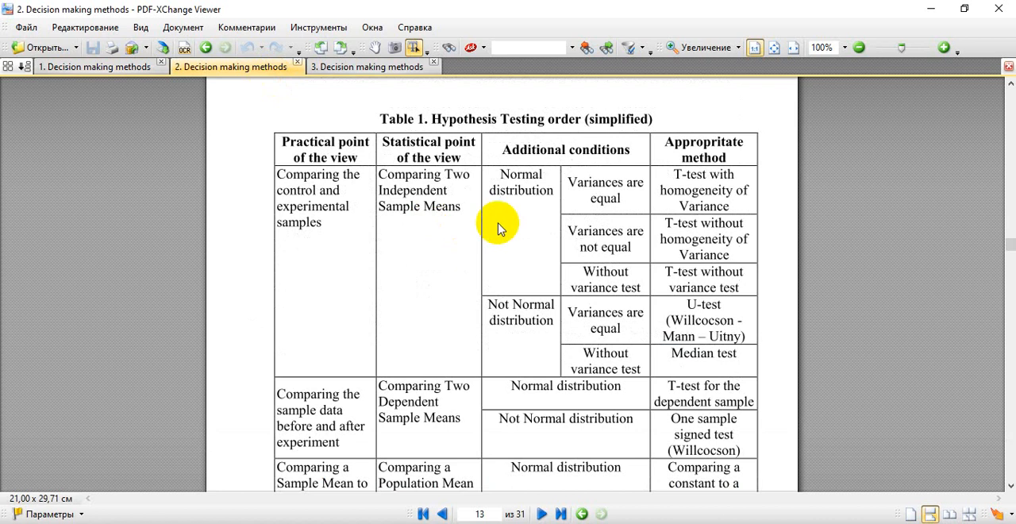
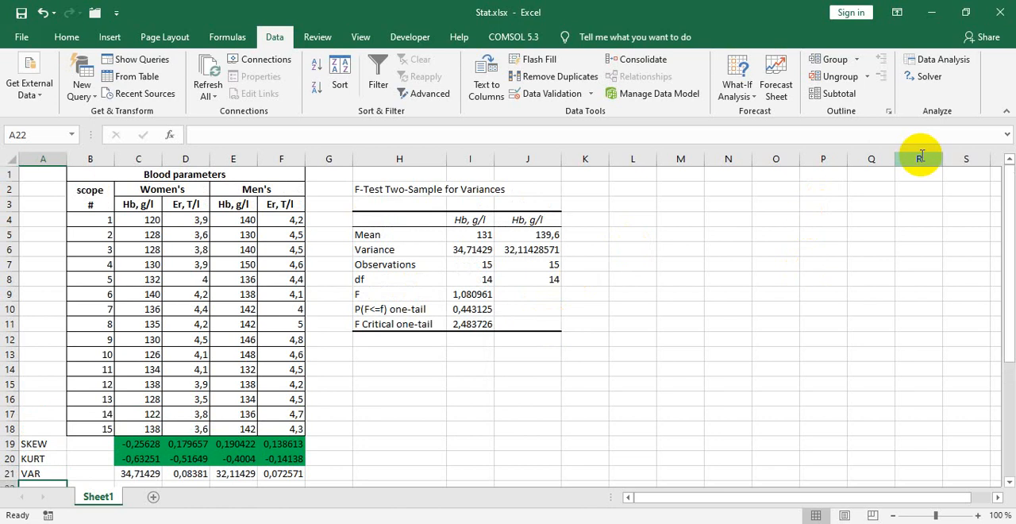
Step: Label cell A22 "mean" and calculate the women's Hb average in C22 with =AVERAGE(C4:C18)
scroll(523, 351, "down", 1)
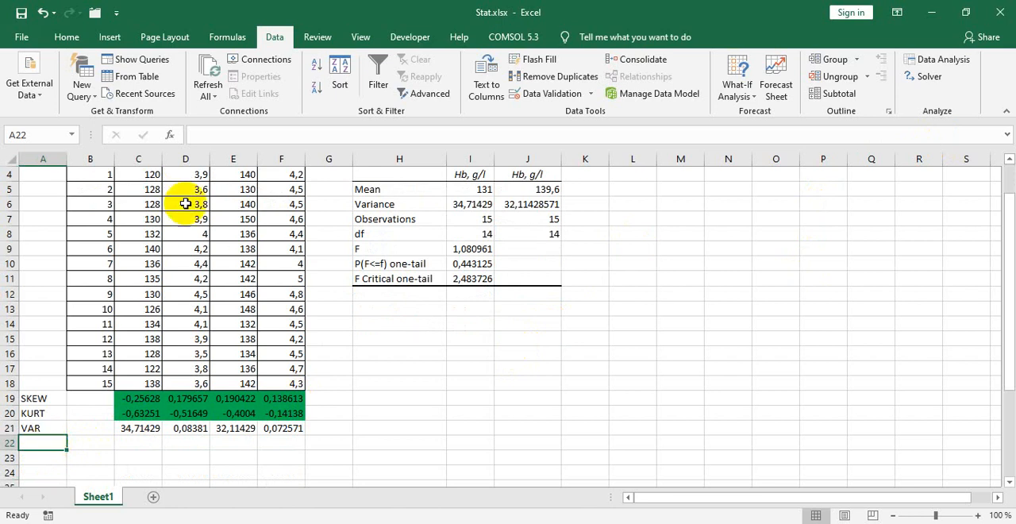
type("mean")
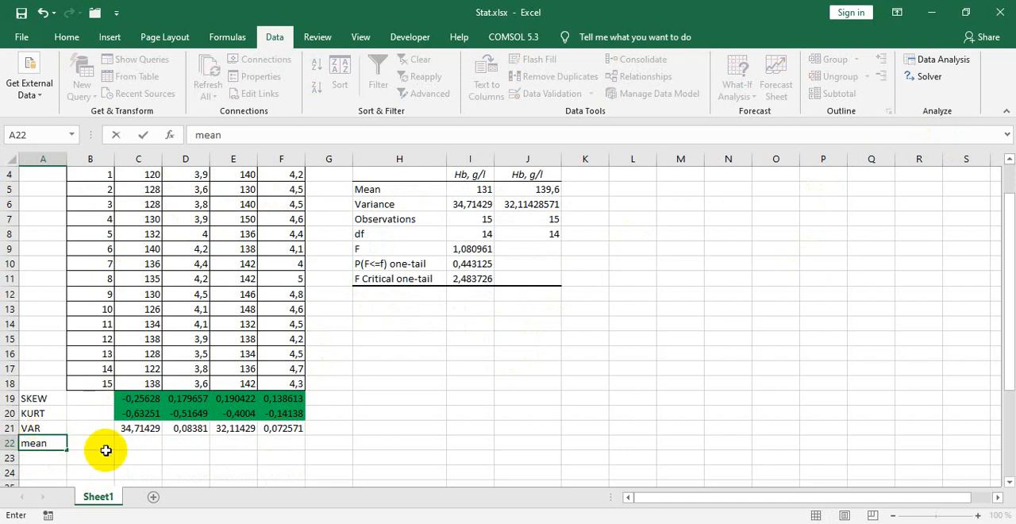
left_click(140, 443)
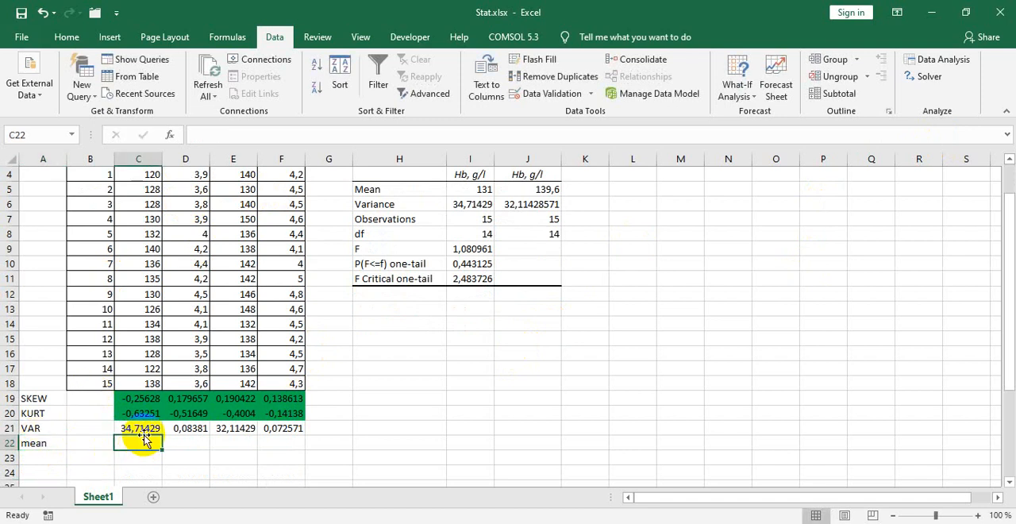
left_click(234, 139)
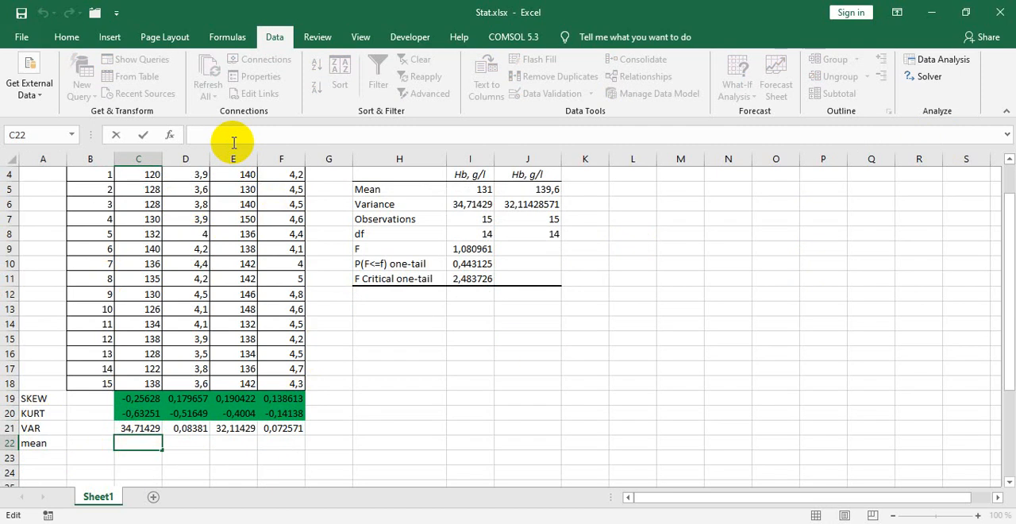
type("=AVERA")
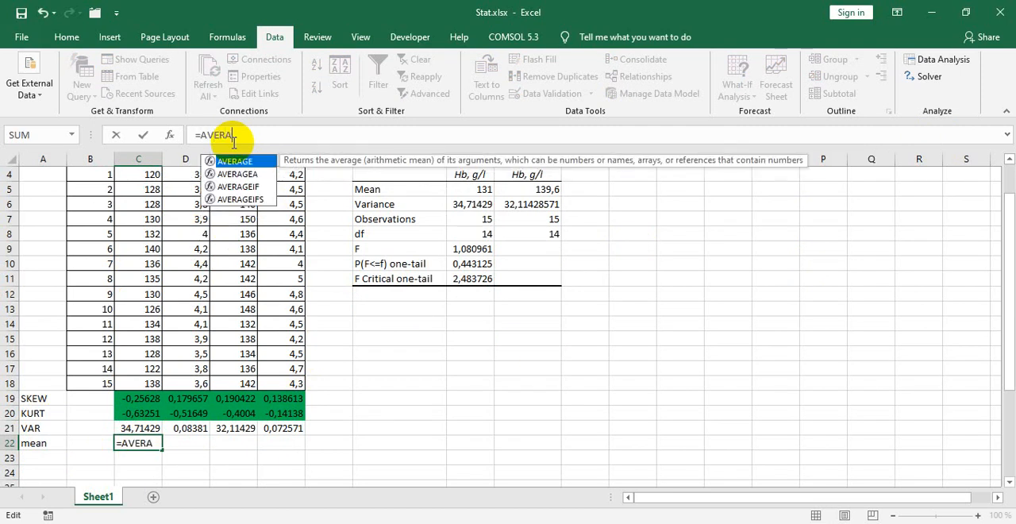
type("GE()")
key("Left")
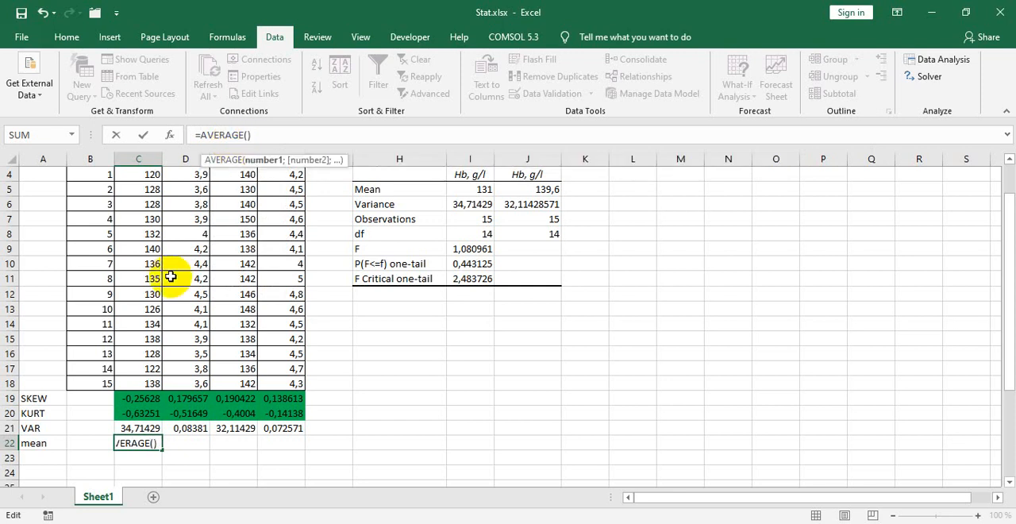
scroll(170, 276, "up", 1)
left_click_drag(140, 220, 142, 426)
scroll(142, 426, "down", 2)
key("Return")
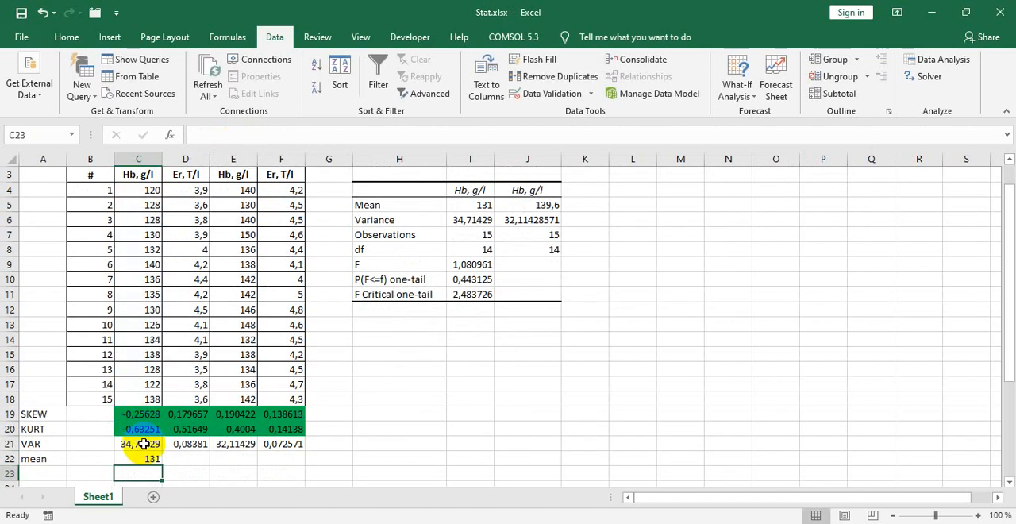
Step: Fill the average formula from C22 across to F22 and compare the women's and men's Hb means in C22 and E22
left_click(140, 459)
left_click_drag(162, 464, 275, 465)
left_click(241, 458)
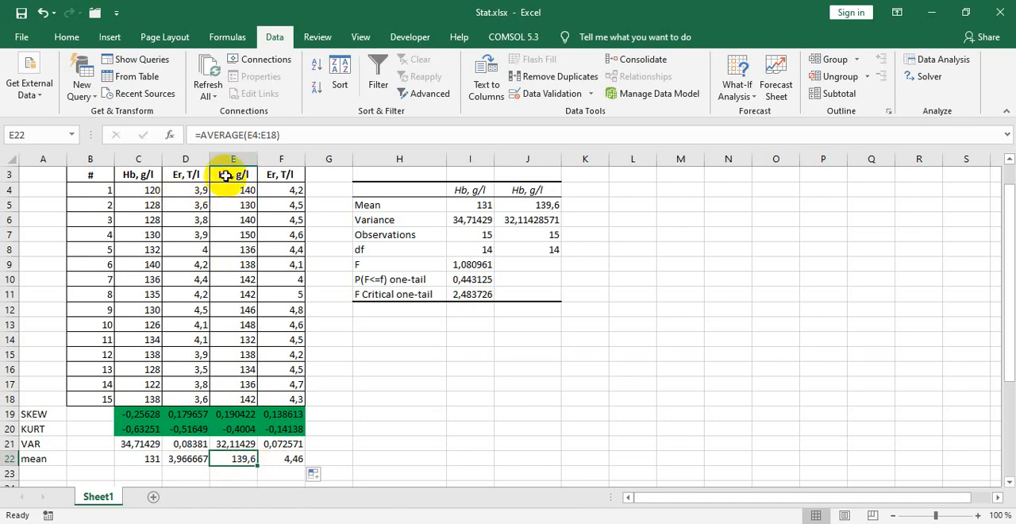
left_click_drag(1006, 197, 1011, 193)
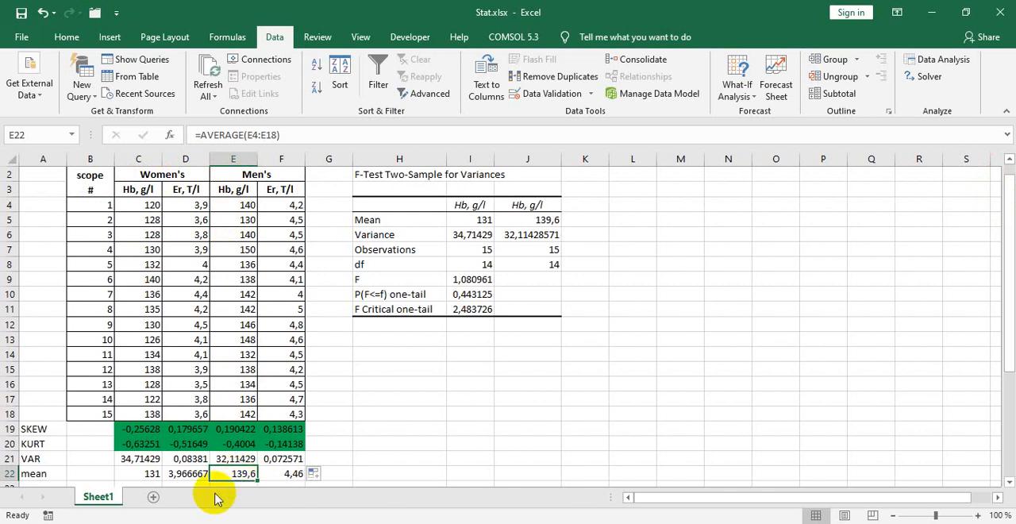
left_click(135, 474)
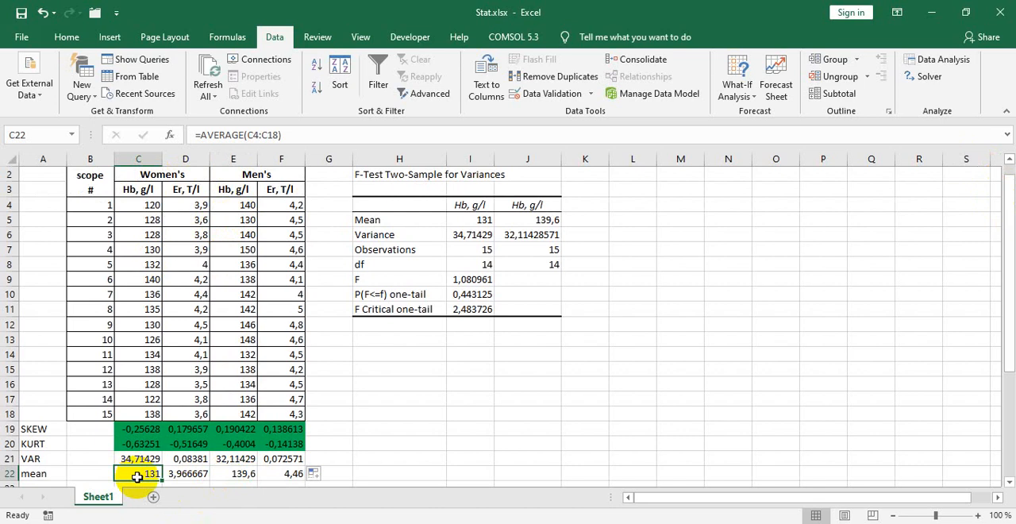
left_click(239, 476)
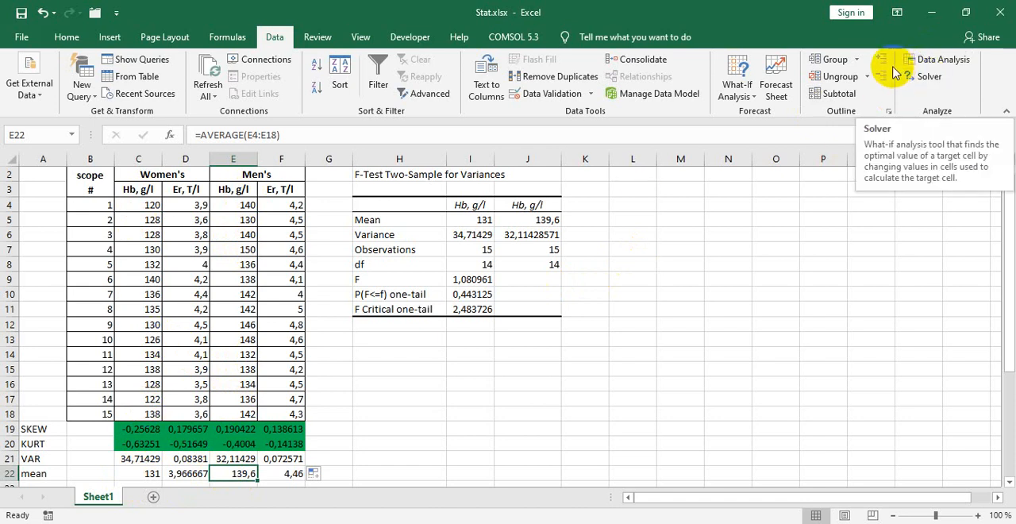
Step: Check the T-test choice against Table 1 in the PDF and start Excel's t-Test: Two-Sample Assuming Unequal Variances analysis
left_click(937, 59)
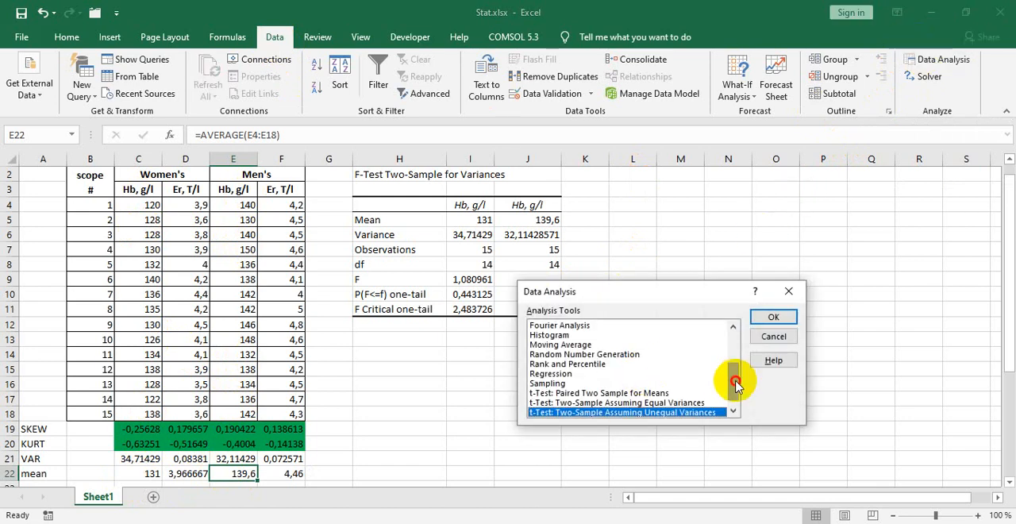
left_click_drag(725, 380, 733, 389)
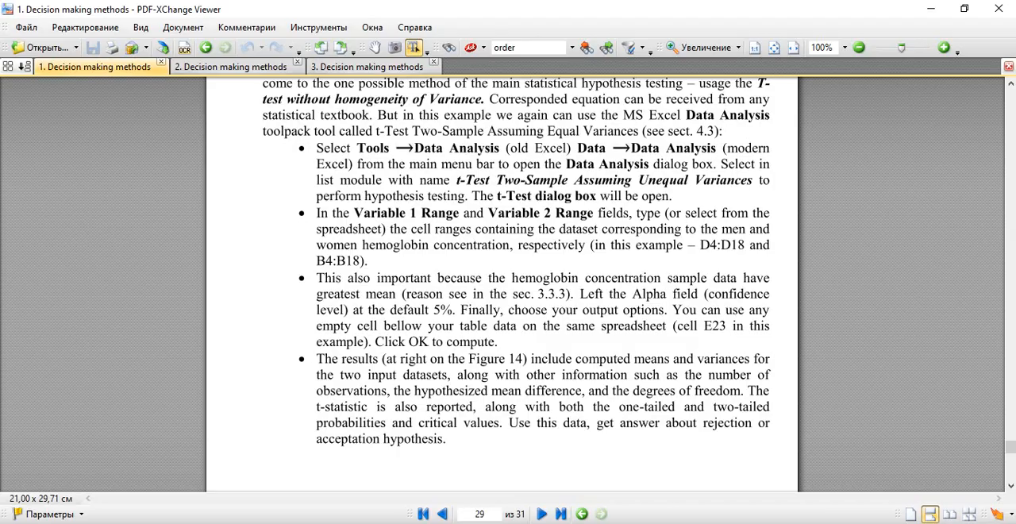
left_click(266, 65)
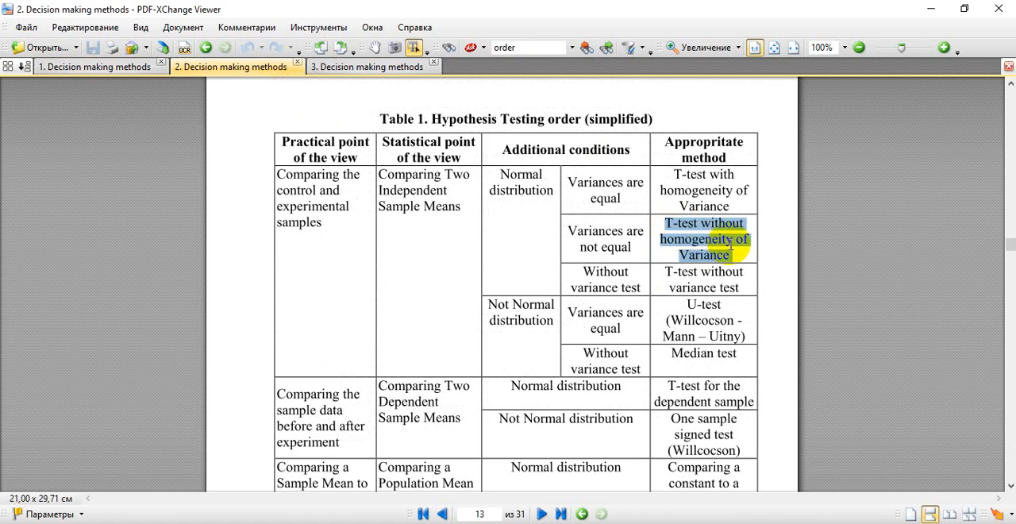
key("alt+Tab")
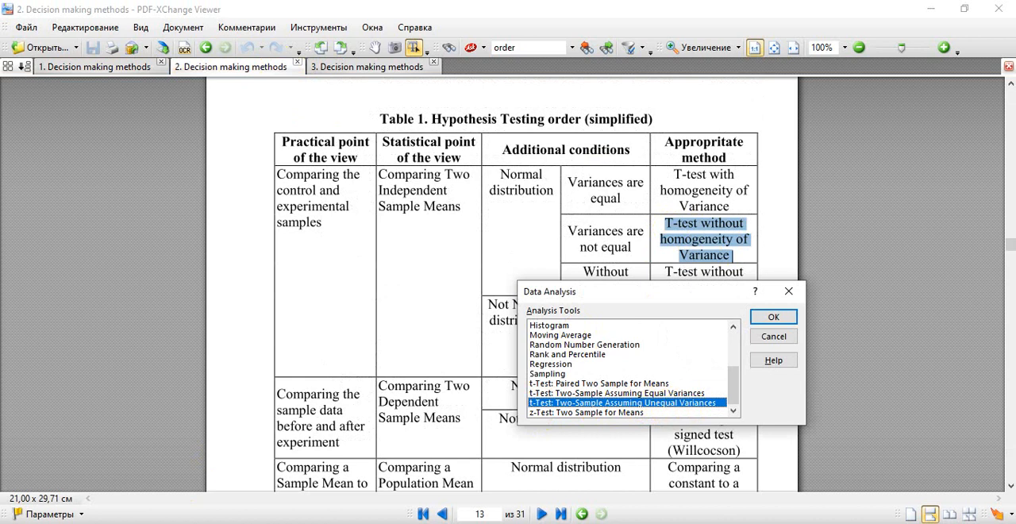
key("alt+Tab")
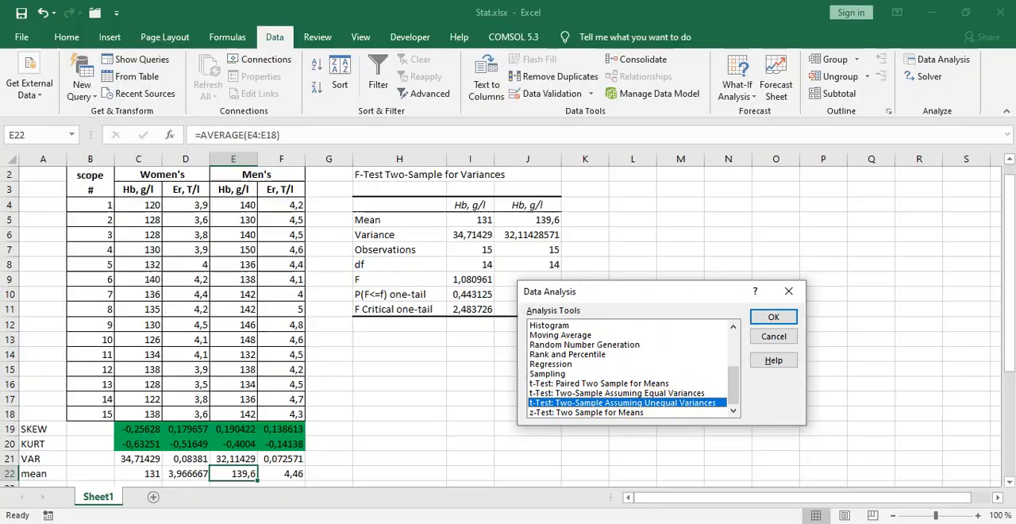
left_click(789, 322)
Step: Clear the leftover ranges in the t-Test settings and set the output range to $L$1
left_click_drag(684, 295, 625, 283)
key("BackSpace")
left_click_drag(680, 311, 637, 312)
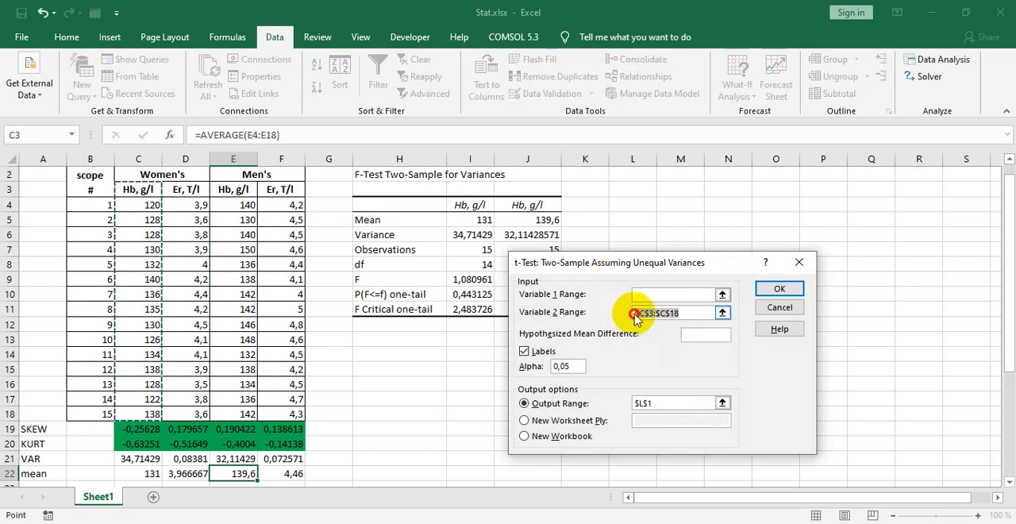
key("BackSpace")
double_click(655, 401)
key("BackSpace")
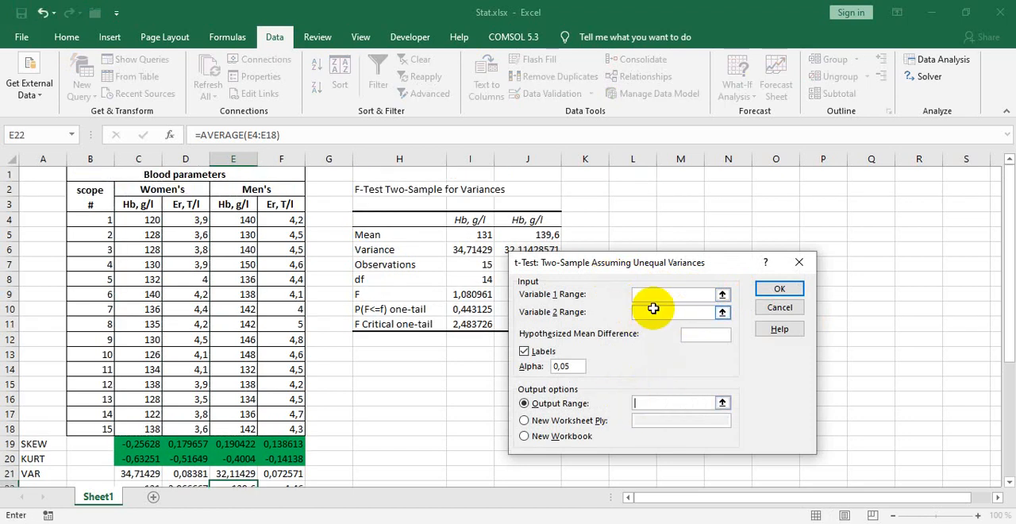
left_click_drag(595, 263, 671, 276)
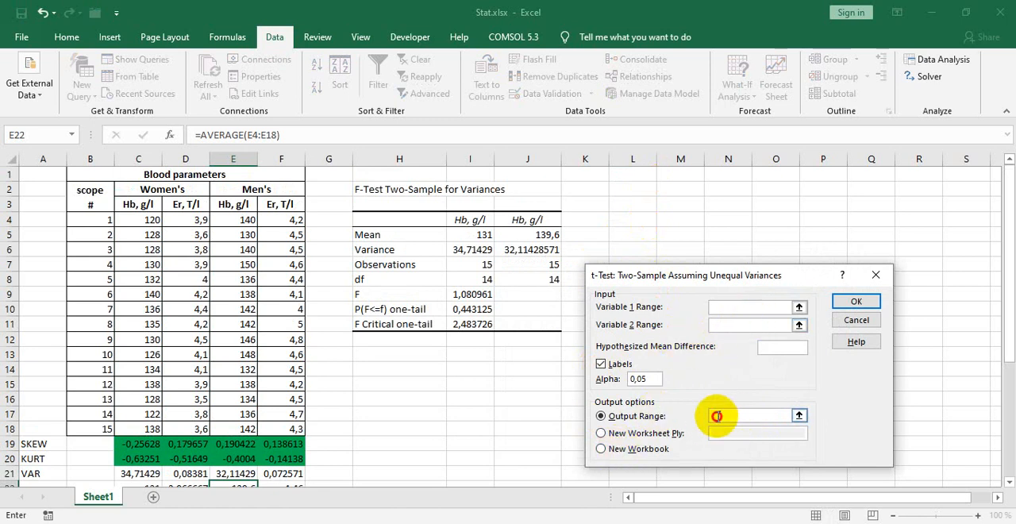
left_click(631, 173)
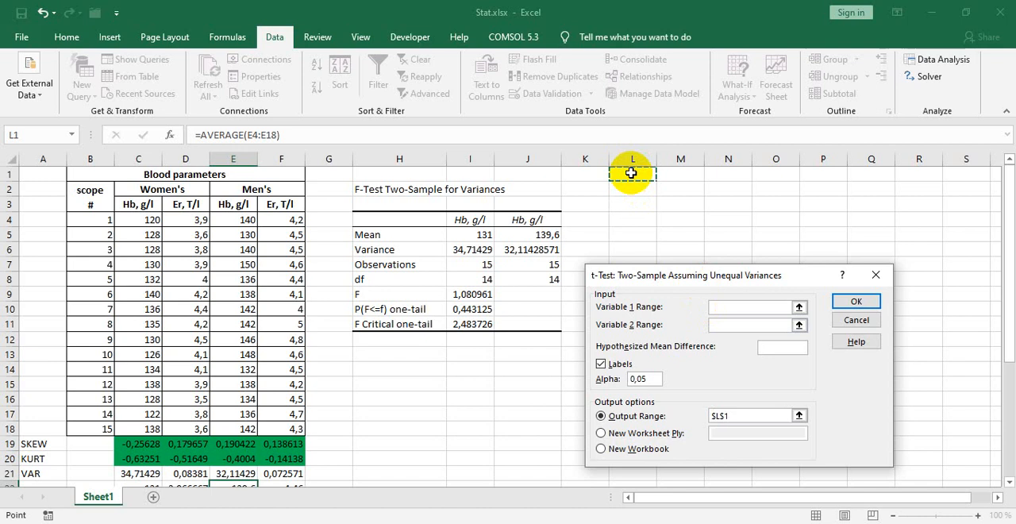
Step: Set Variable 1 to the men's Hb range $E$3:$E$18 and Variable 2 to the women's $C$3:$C$18, and run the t-test
left_click(727, 309)
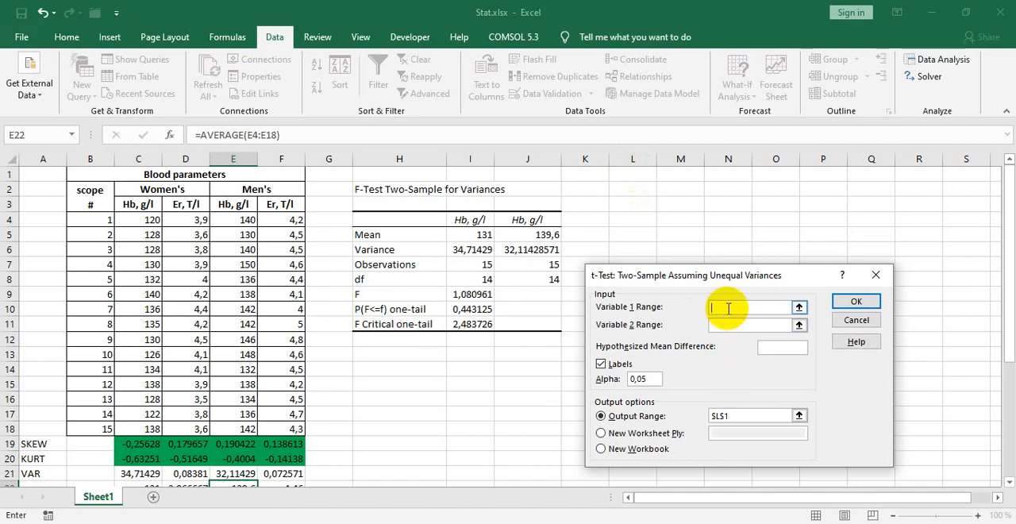
left_click_drag(1009, 272, 1012, 283)
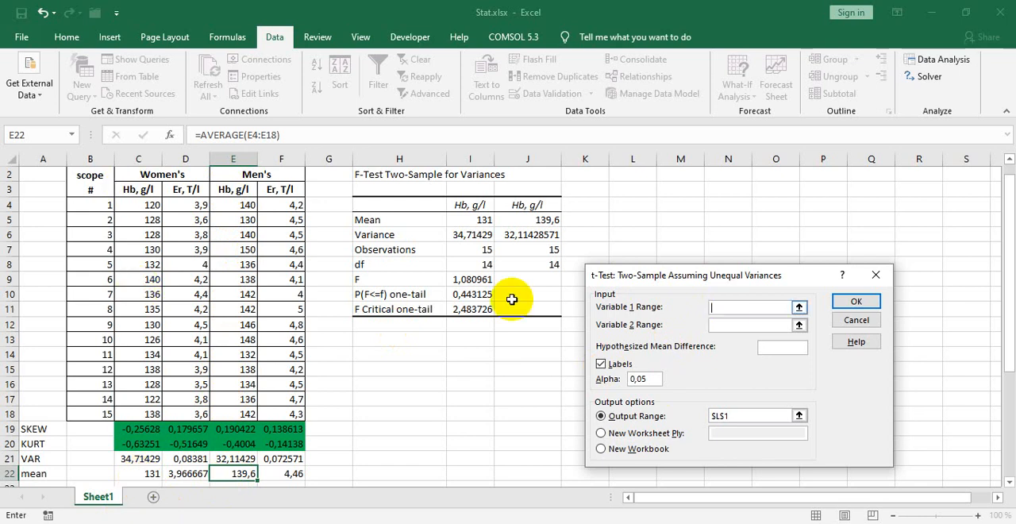
left_click_drag(231, 190, 242, 414)
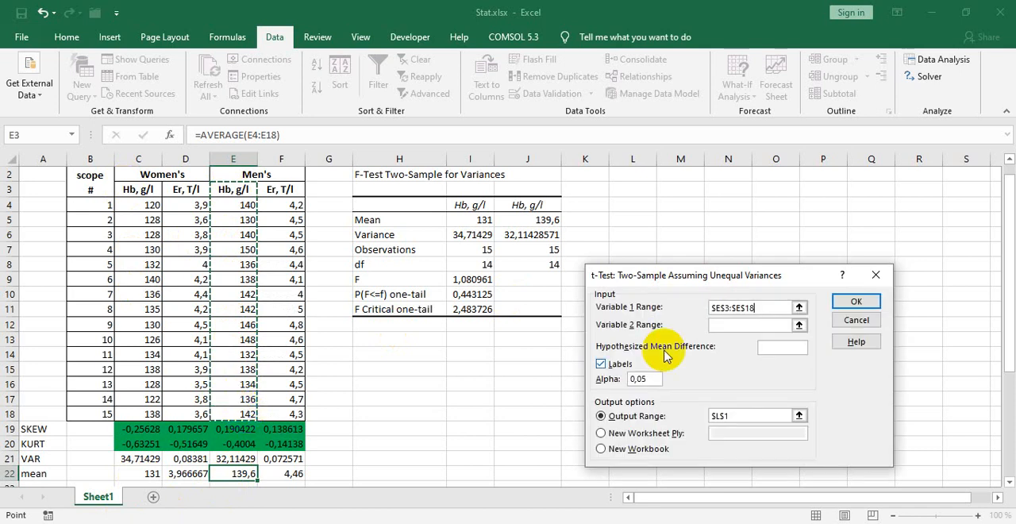
left_click(737, 324)
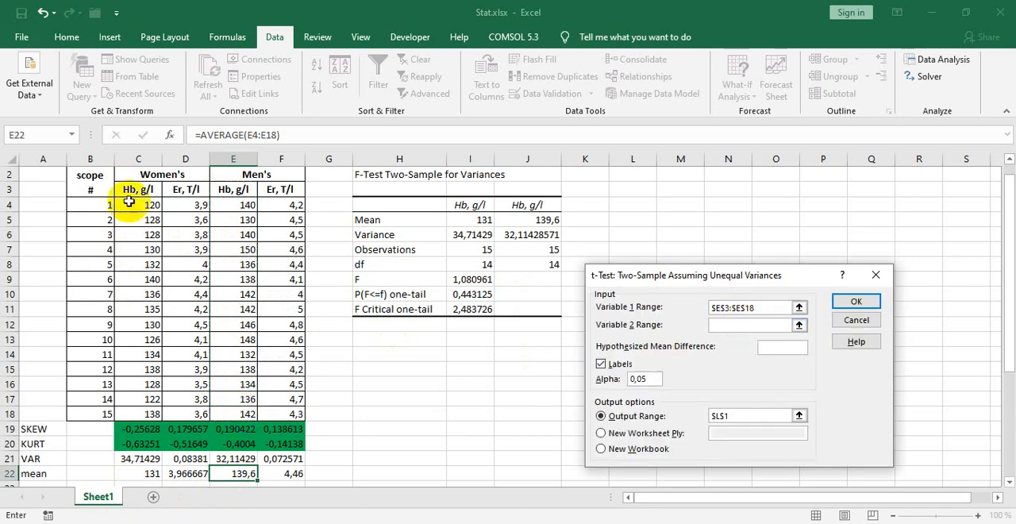
left_click_drag(132, 191, 138, 406)
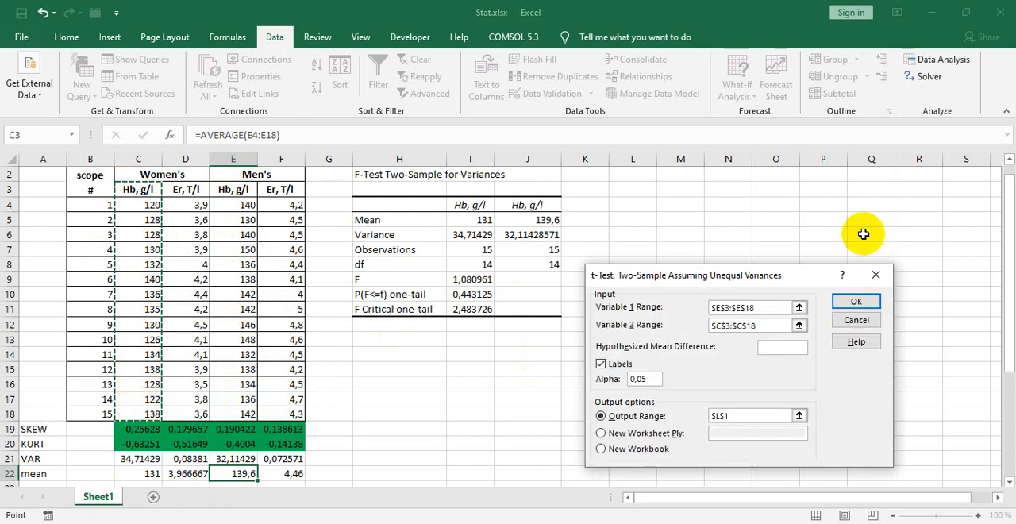
left_click(858, 298)
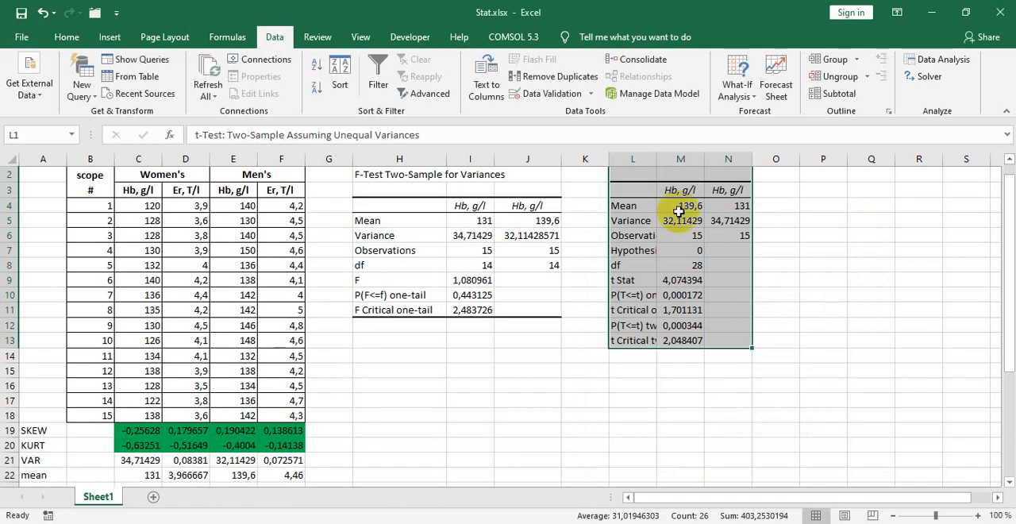
Step: Widen column L so the t-test labels are readable and inspect the t Stat and two-tail t Critical rows
left_click_drag(658, 164, 693, 163)
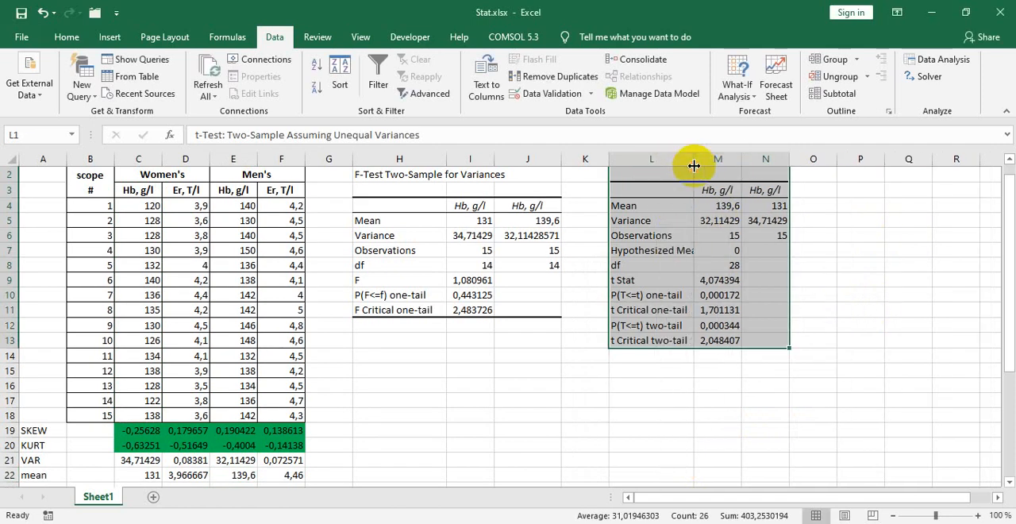
left_click(718, 342)
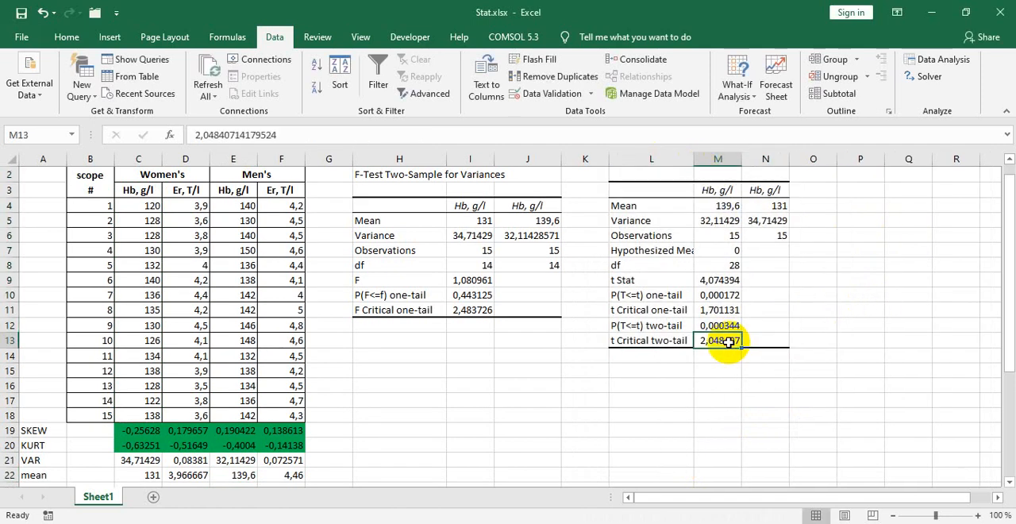
left_click(683, 358)
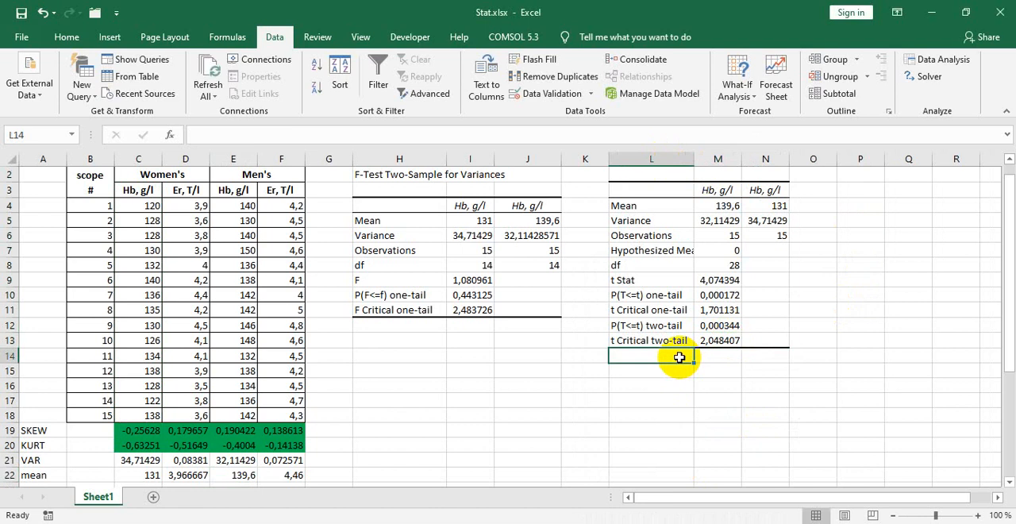
left_click(715, 279)
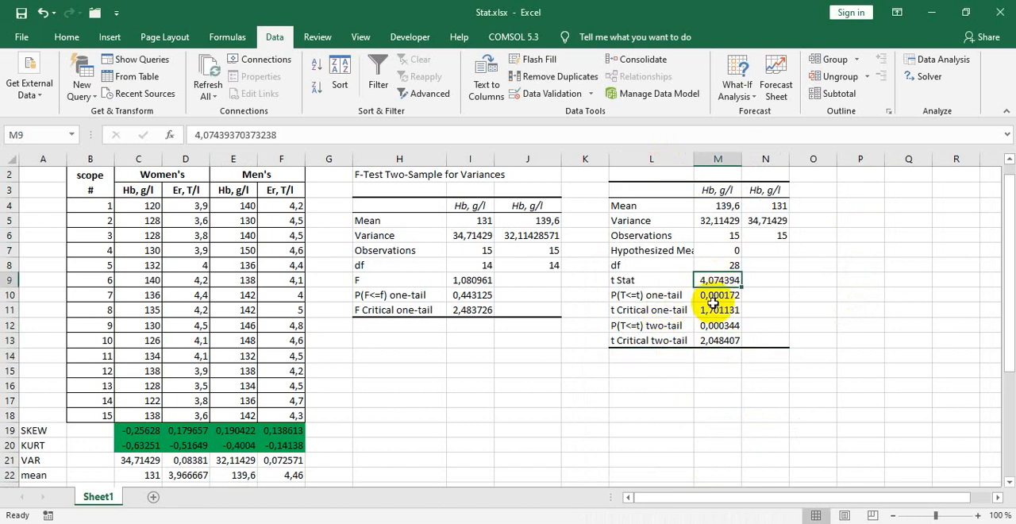
left_click(638, 280)
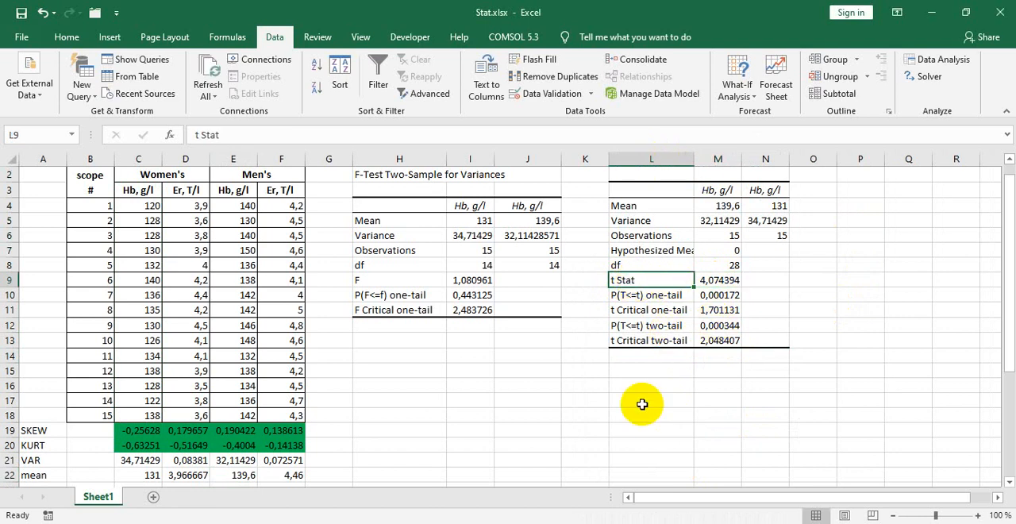
left_click(651, 357)
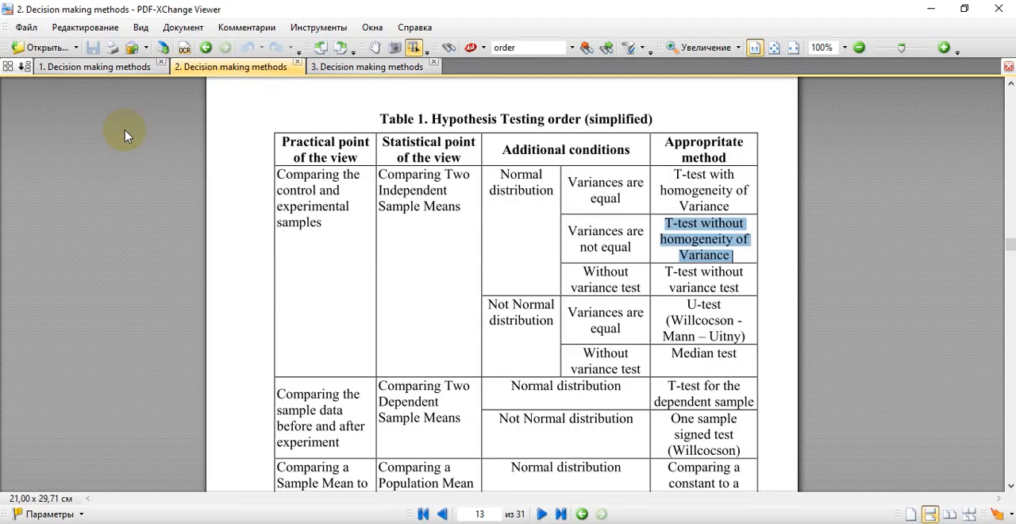
Step: Switch to "1. Decision making methods" in PDF-XChange Viewer and read the example's statement about t Stat and t Critical 2-tailed
left_click(101, 65)
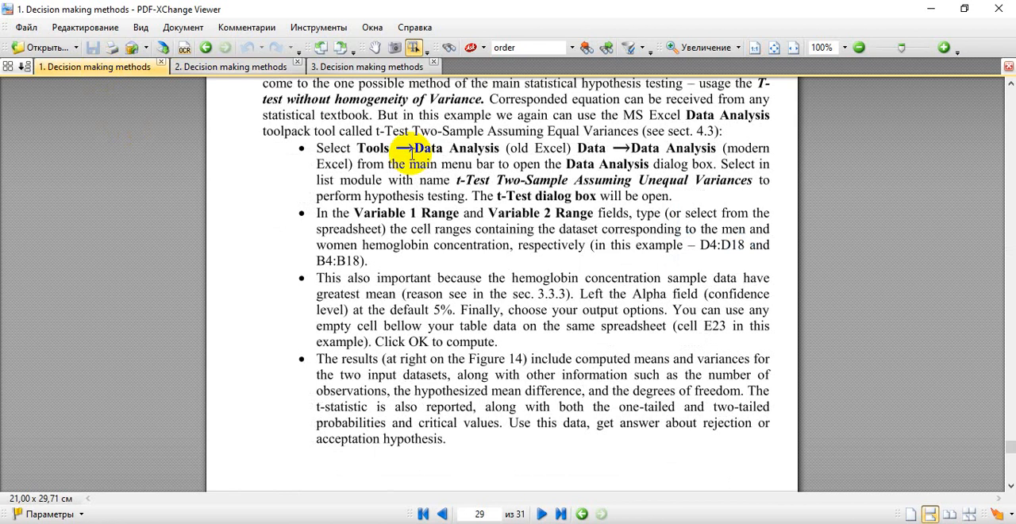
scroll(479, 266, "down", 10)
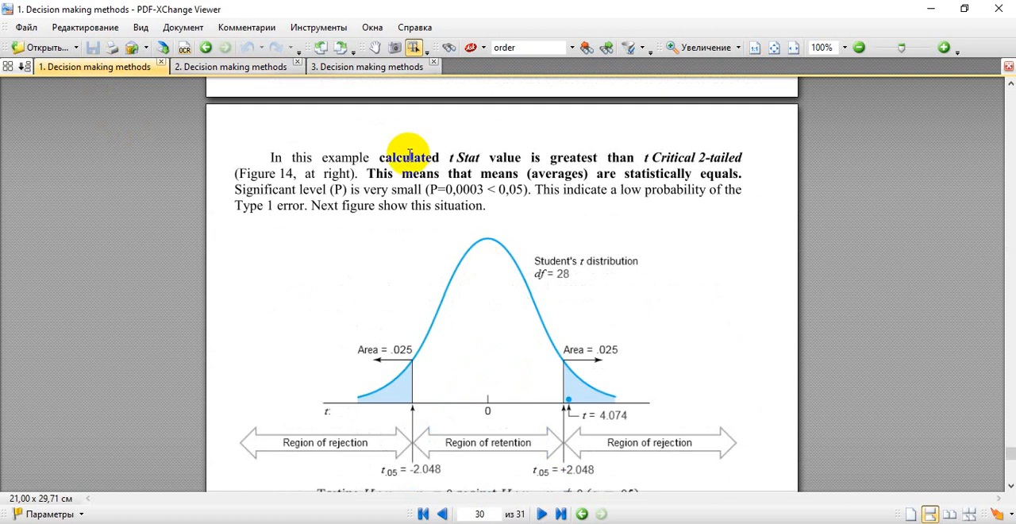
left_click_drag(373, 157, 444, 157)
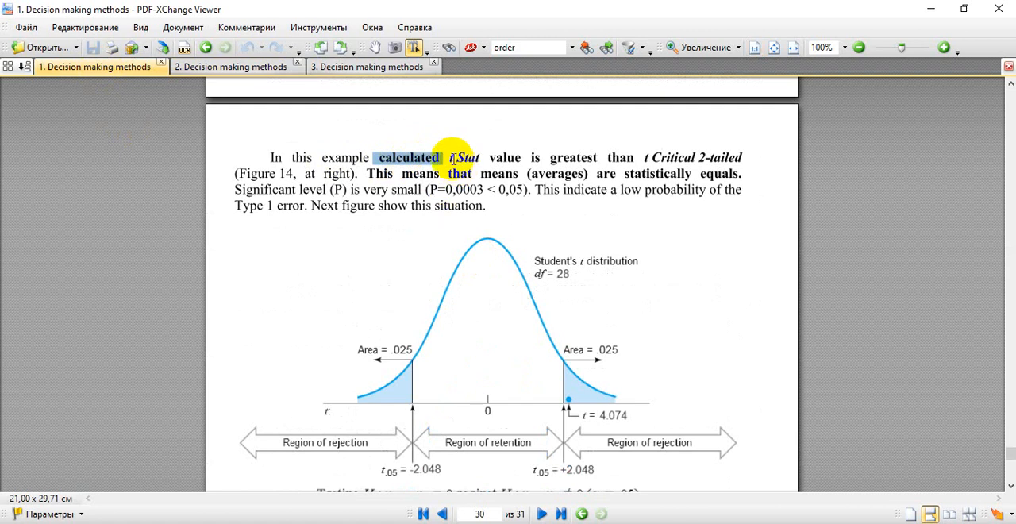
left_click_drag(449, 157, 491, 157)
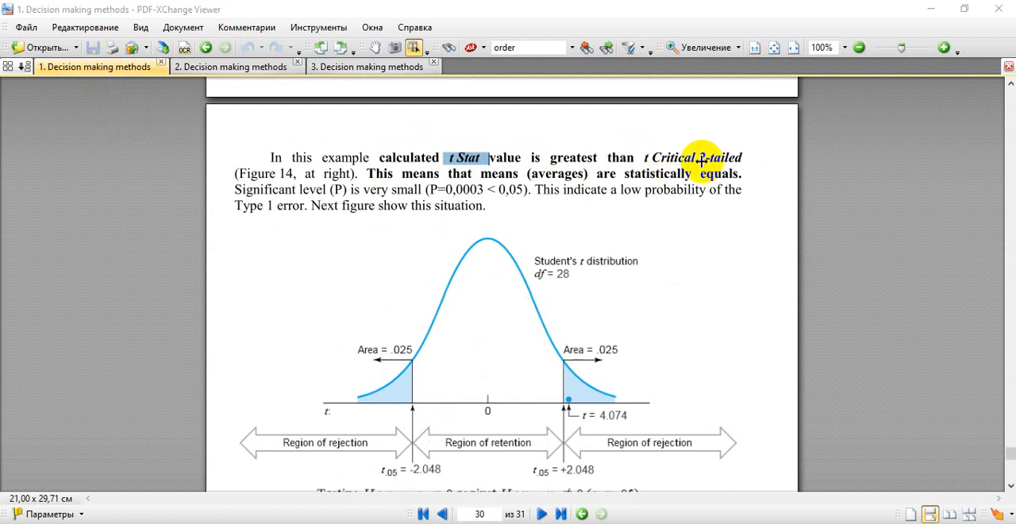
Step: Return to Excel and compare the two-tail t Critical value in M13 with the t Stat in M9
key("alt+Tab")
left_click(652, 341)
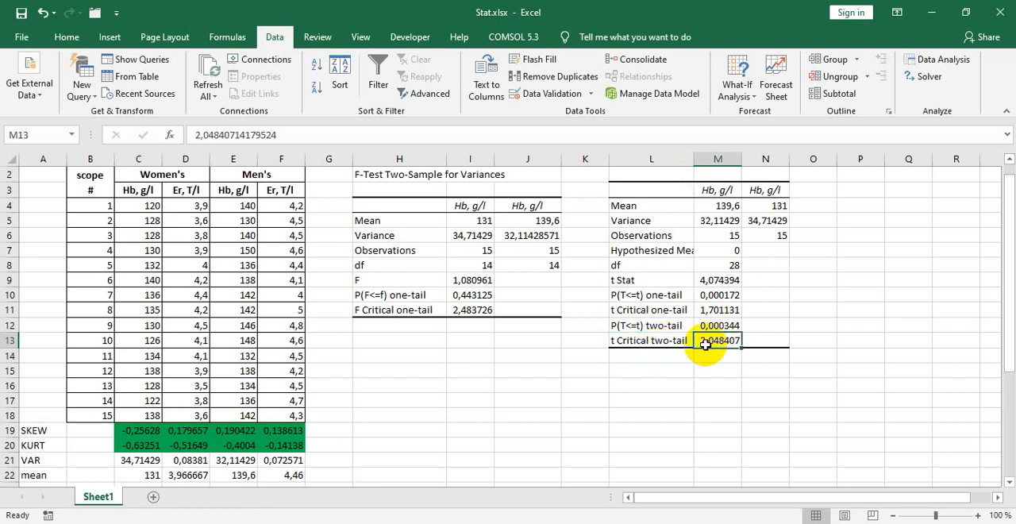
left_click(717, 281)
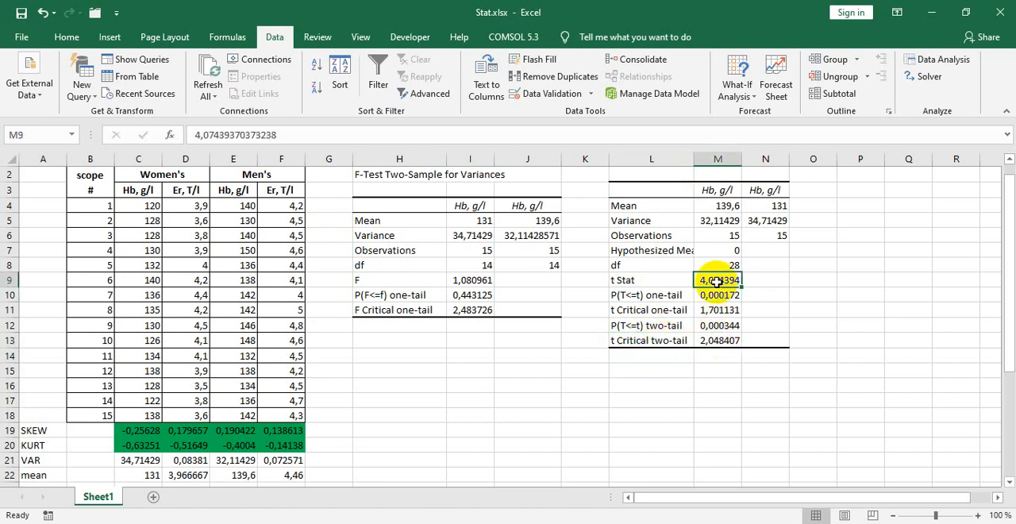